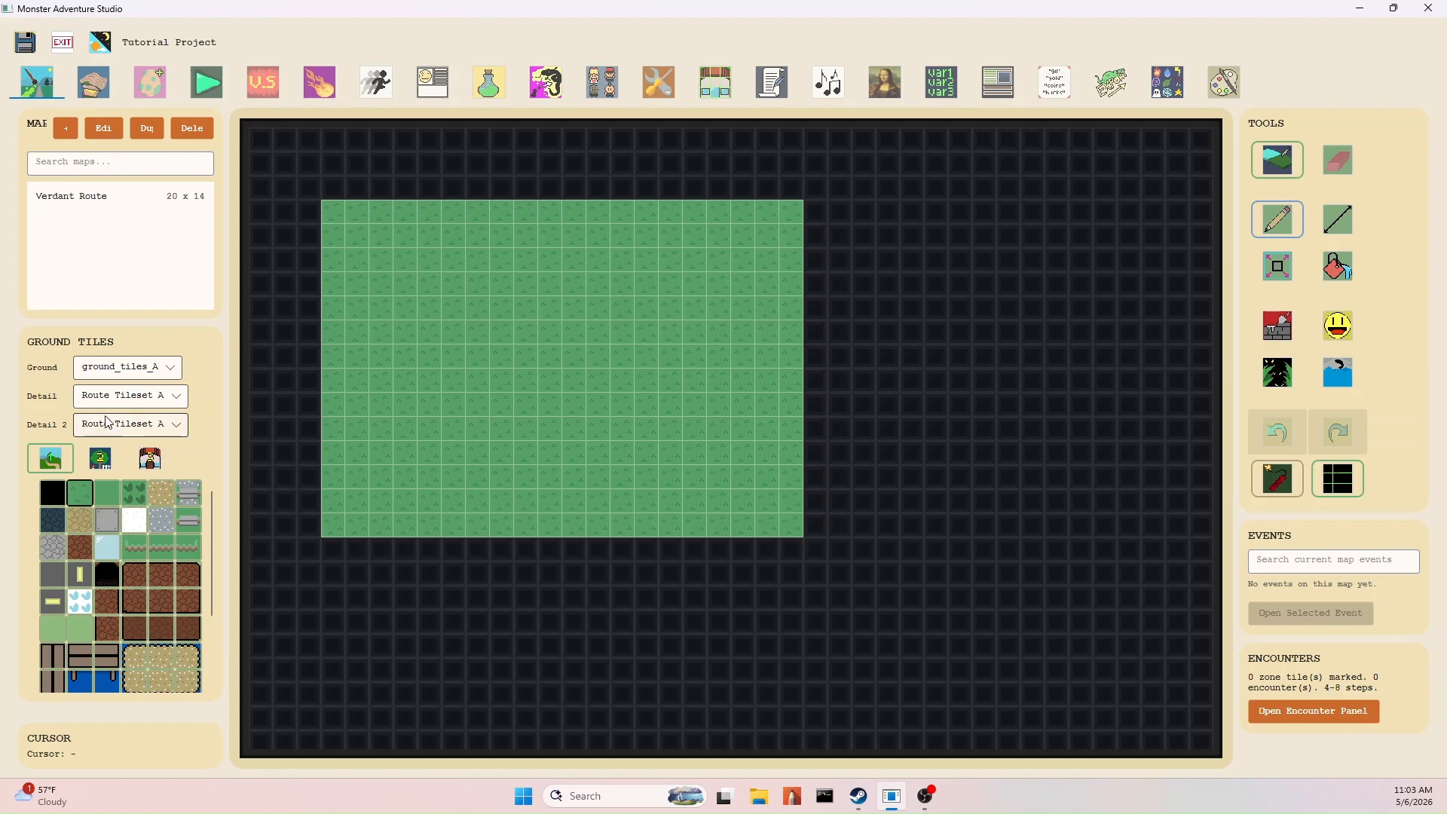
# Hide the grid and paint scattered patches of the plain grass tile over the textured grass across the map.
pyautogui.click(99, 499)
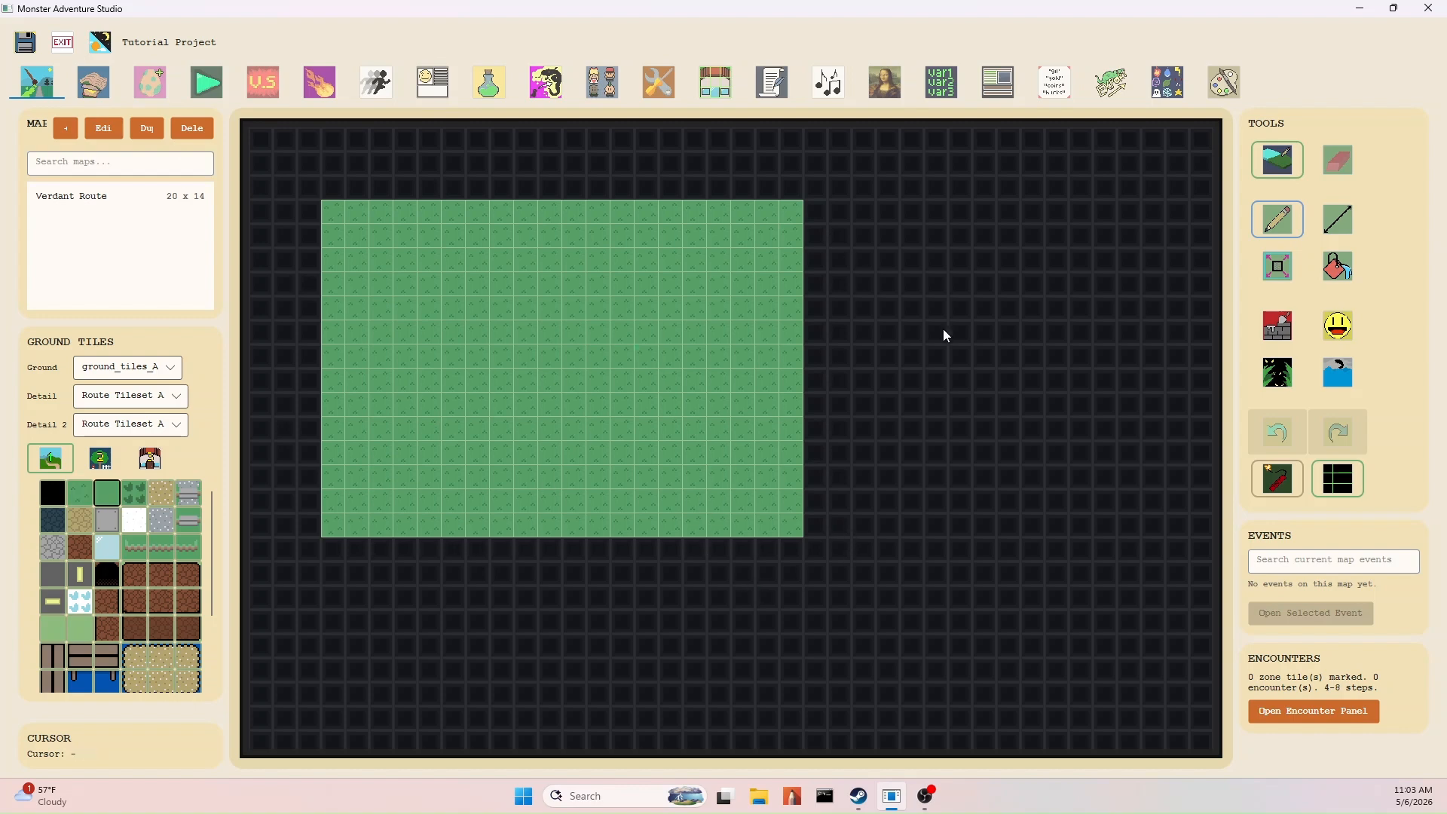
pyautogui.click(1338, 478)
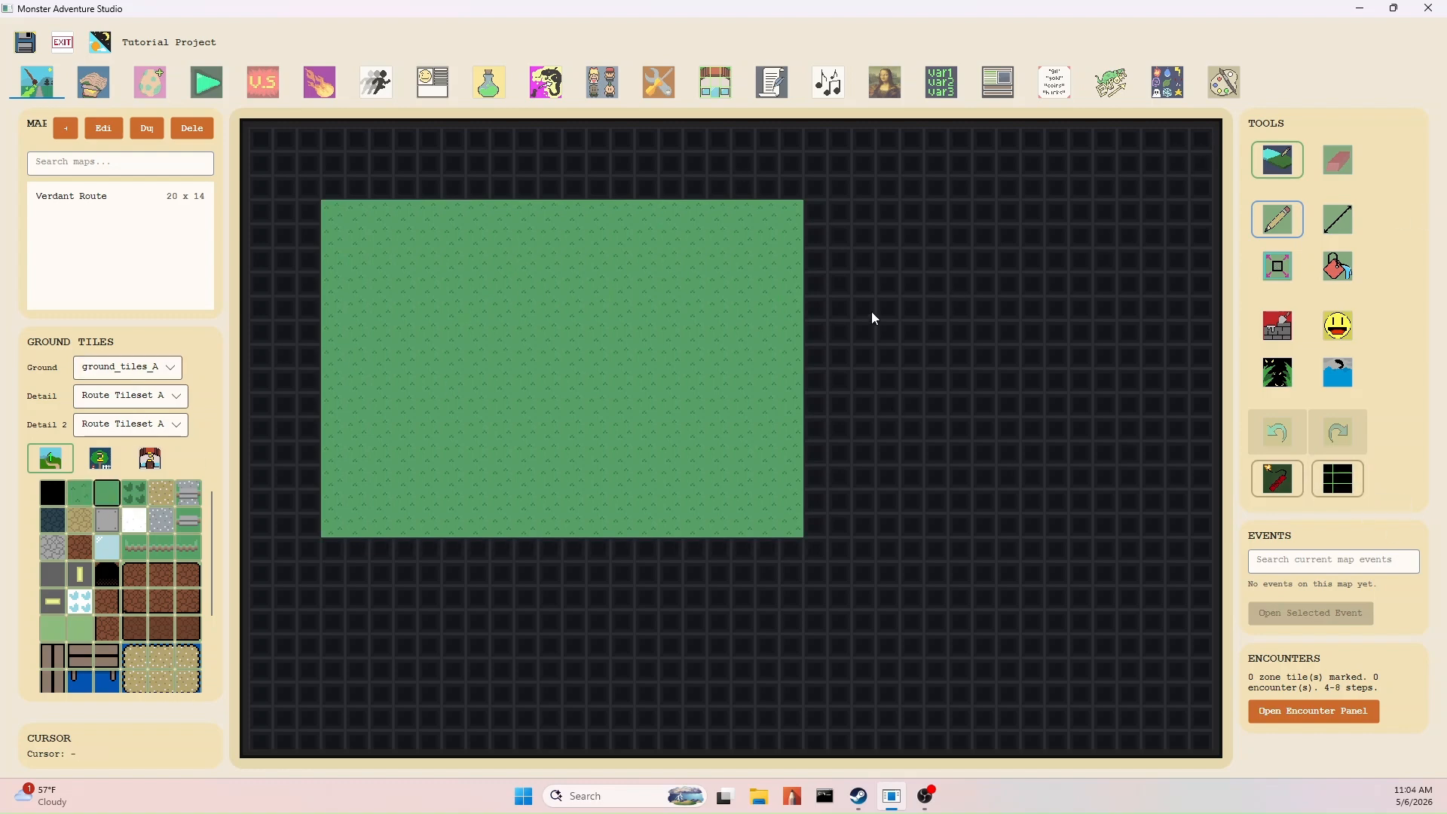
pyautogui.moveTo(359, 284)
pyautogui.mouseDown()
pyautogui.moveTo(324, 341)
pyautogui.moveTo(506, 198)
pyautogui.mouseUp()
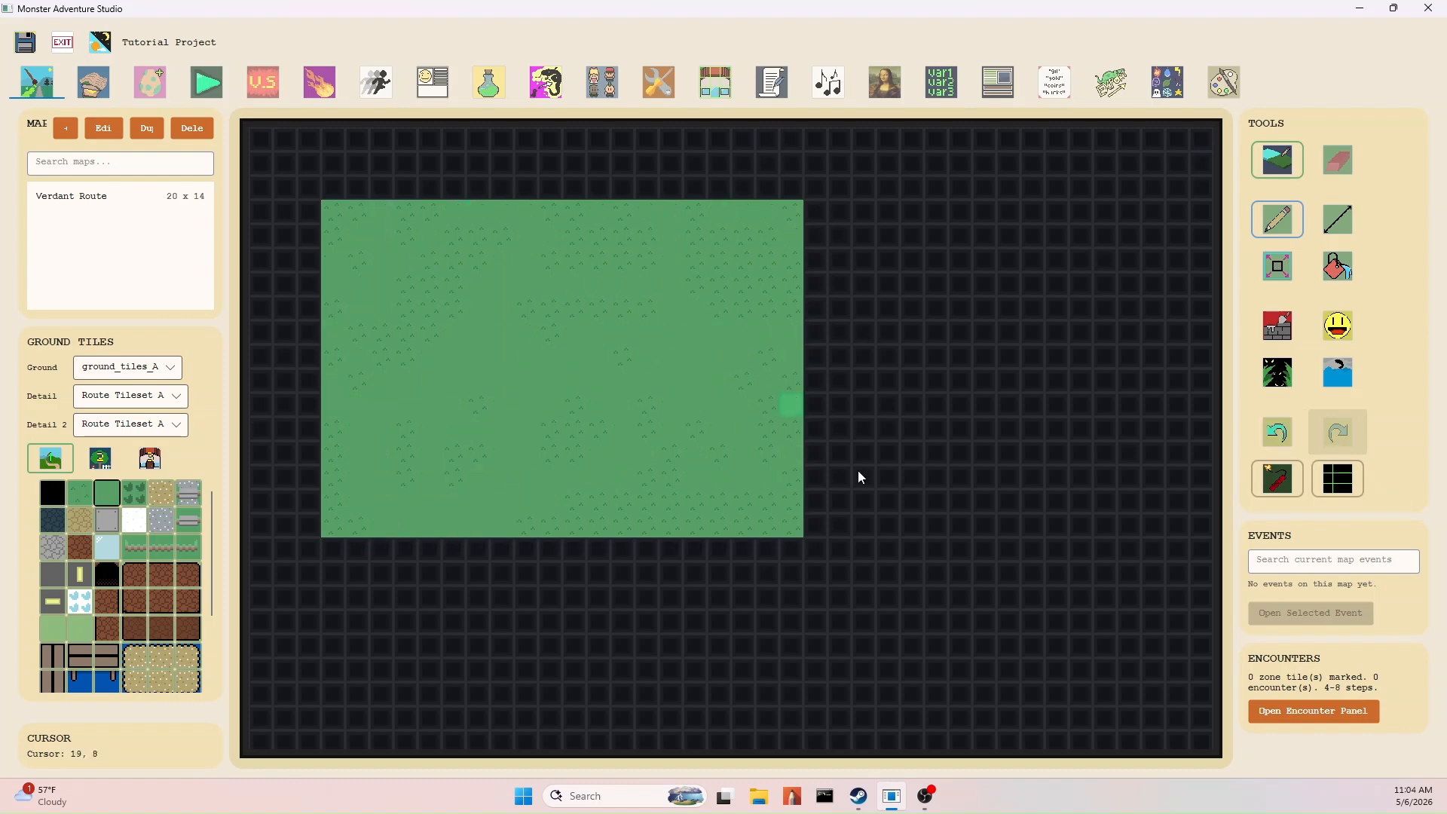
pyautogui.moveTo(680, 224)
pyautogui.mouseDown()
pyautogui.moveTo(405, 459)
pyautogui.moveTo(770, 331)
pyautogui.moveTo(1074, 337)
pyautogui.mouseUp()
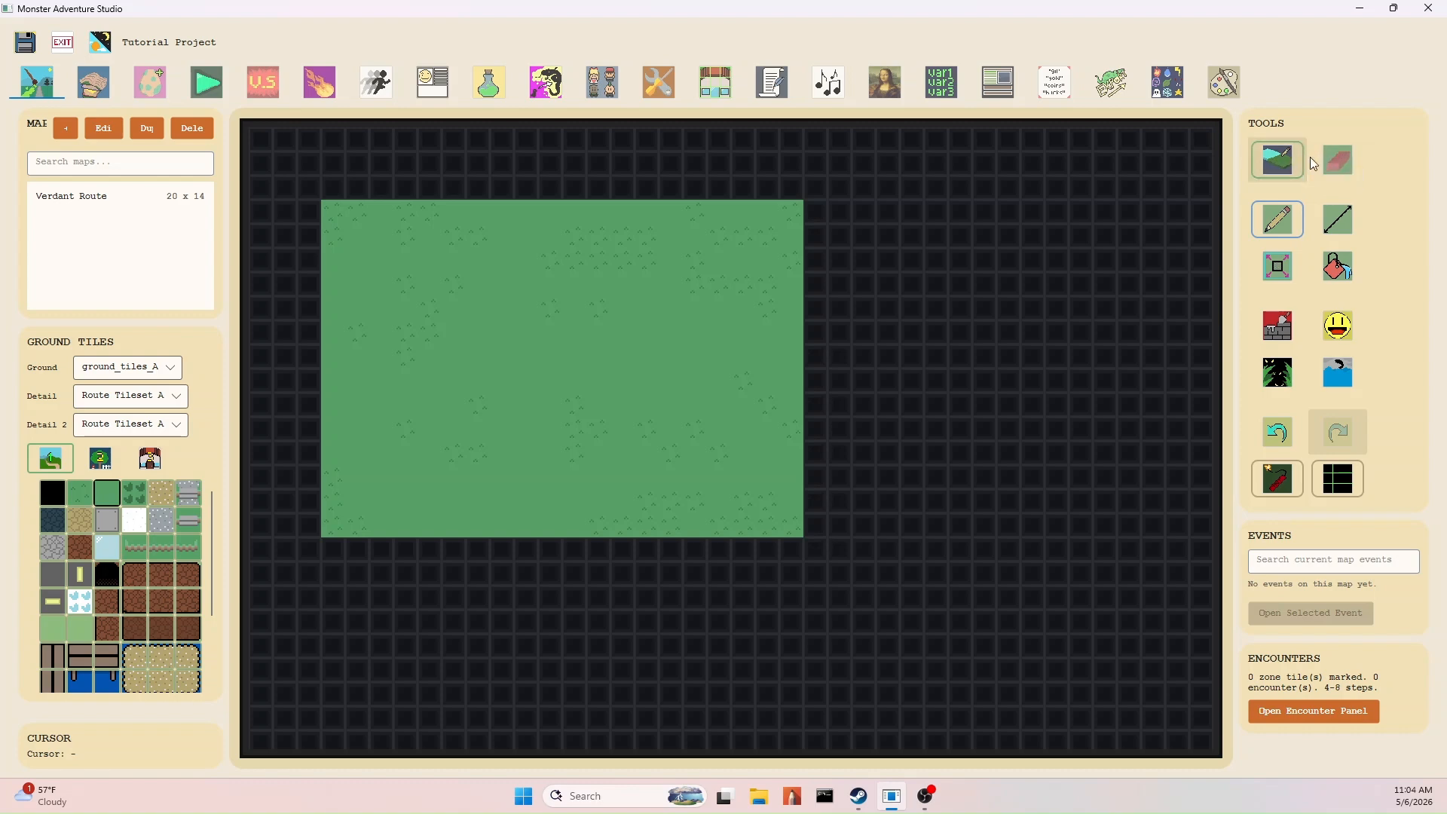
# Erase a block of tiles at the map's upper edge and refill the gap with the textured grass tile using bucket fill.
pyautogui.click(1346, 160)
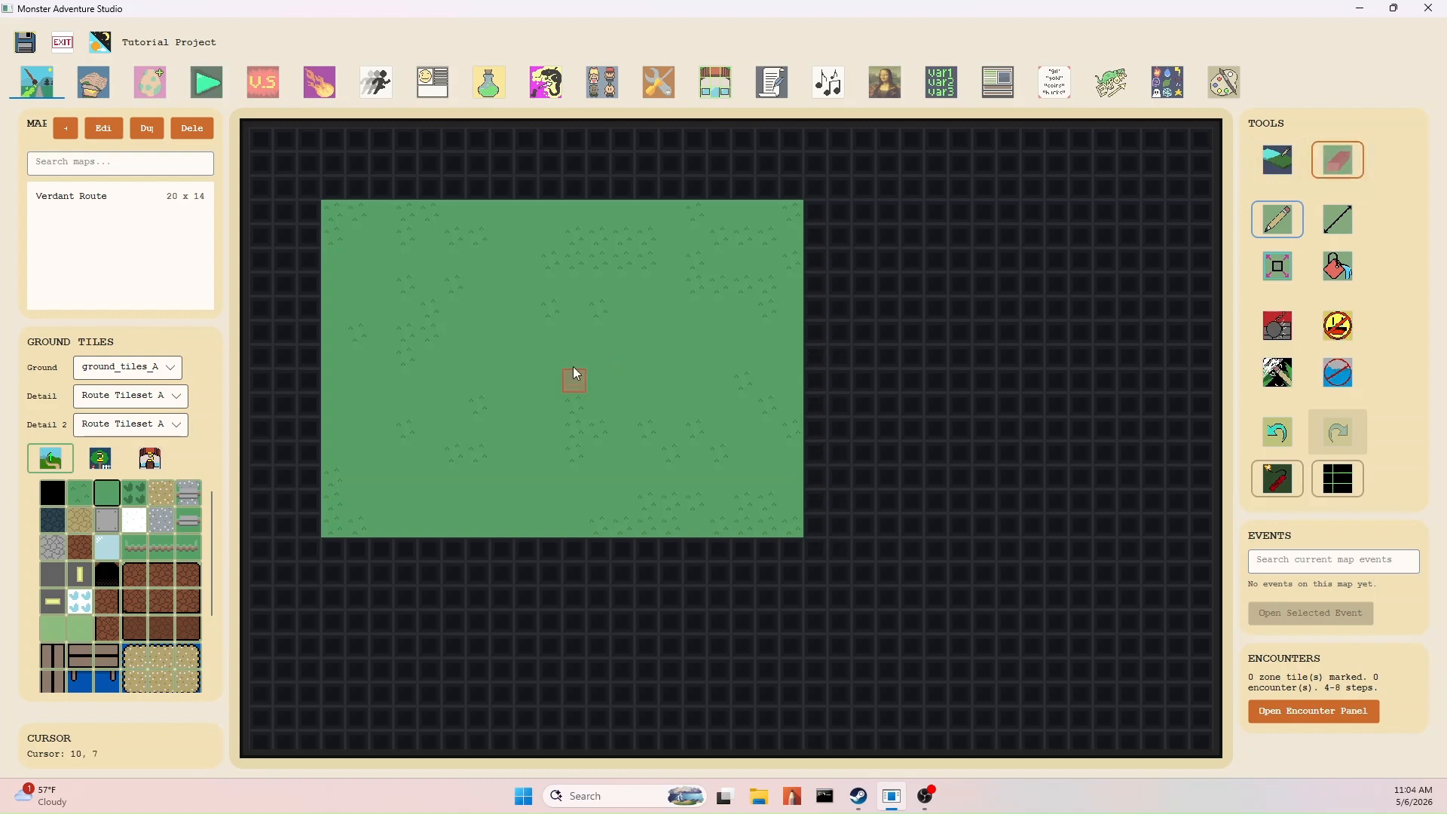
pyautogui.moveTo(558, 224)
pyautogui.mouseDown()
pyautogui.moveTo(554, 279)
pyautogui.moveTo(570, 243)
pyautogui.mouseUp()
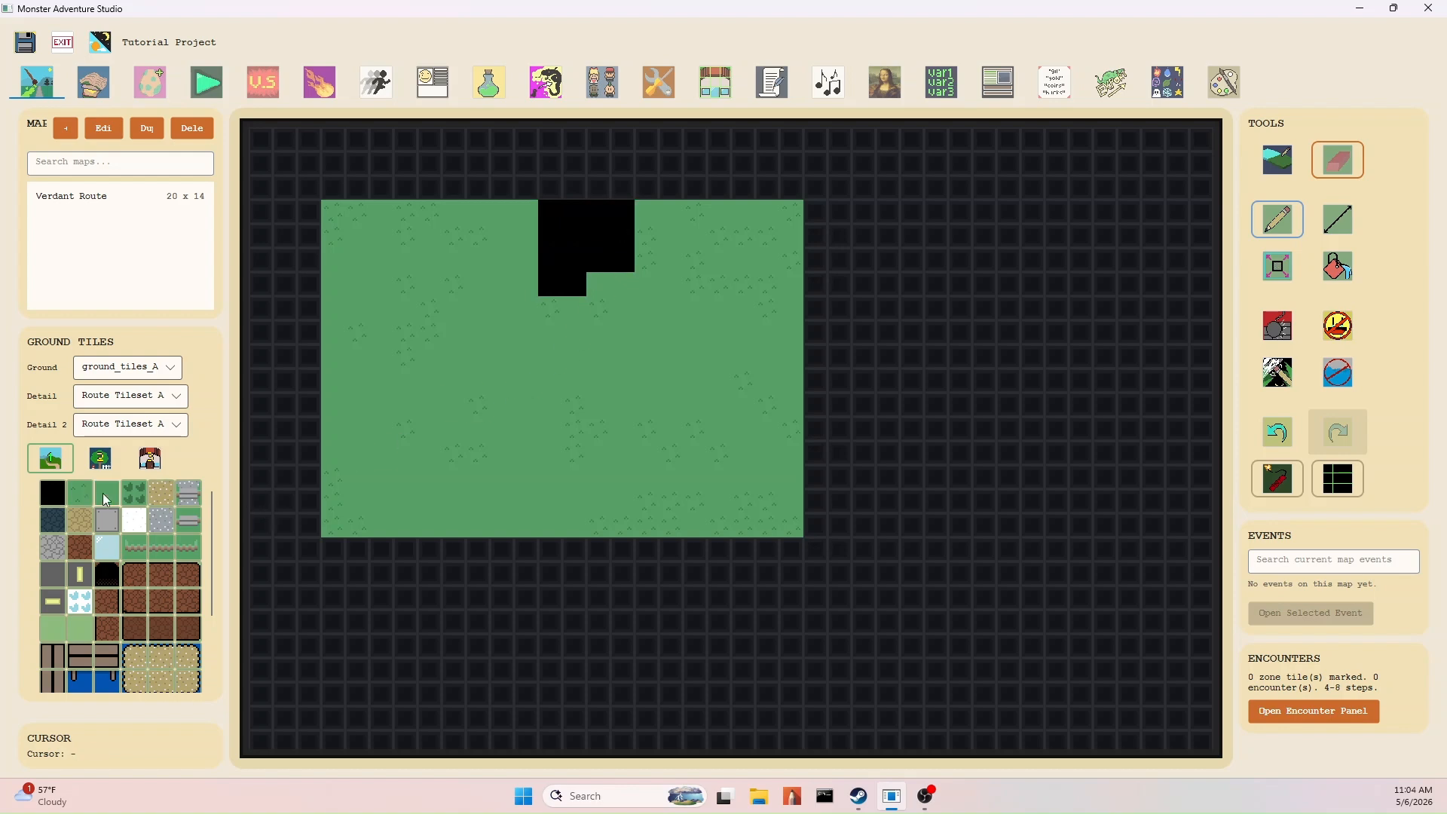
pyautogui.click(80, 493)
pyautogui.click(1342, 262)
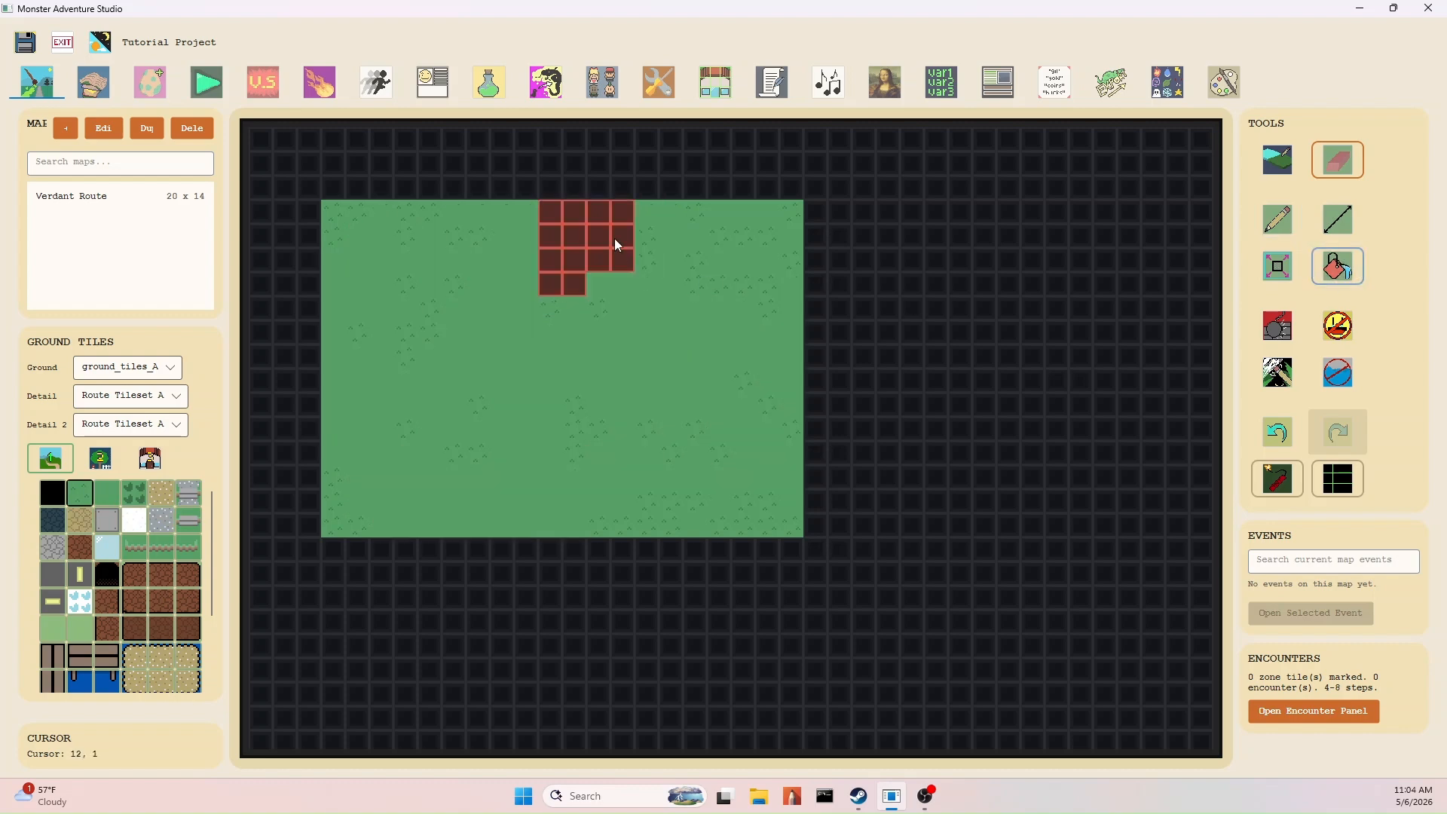
pyautogui.click(627, 378)
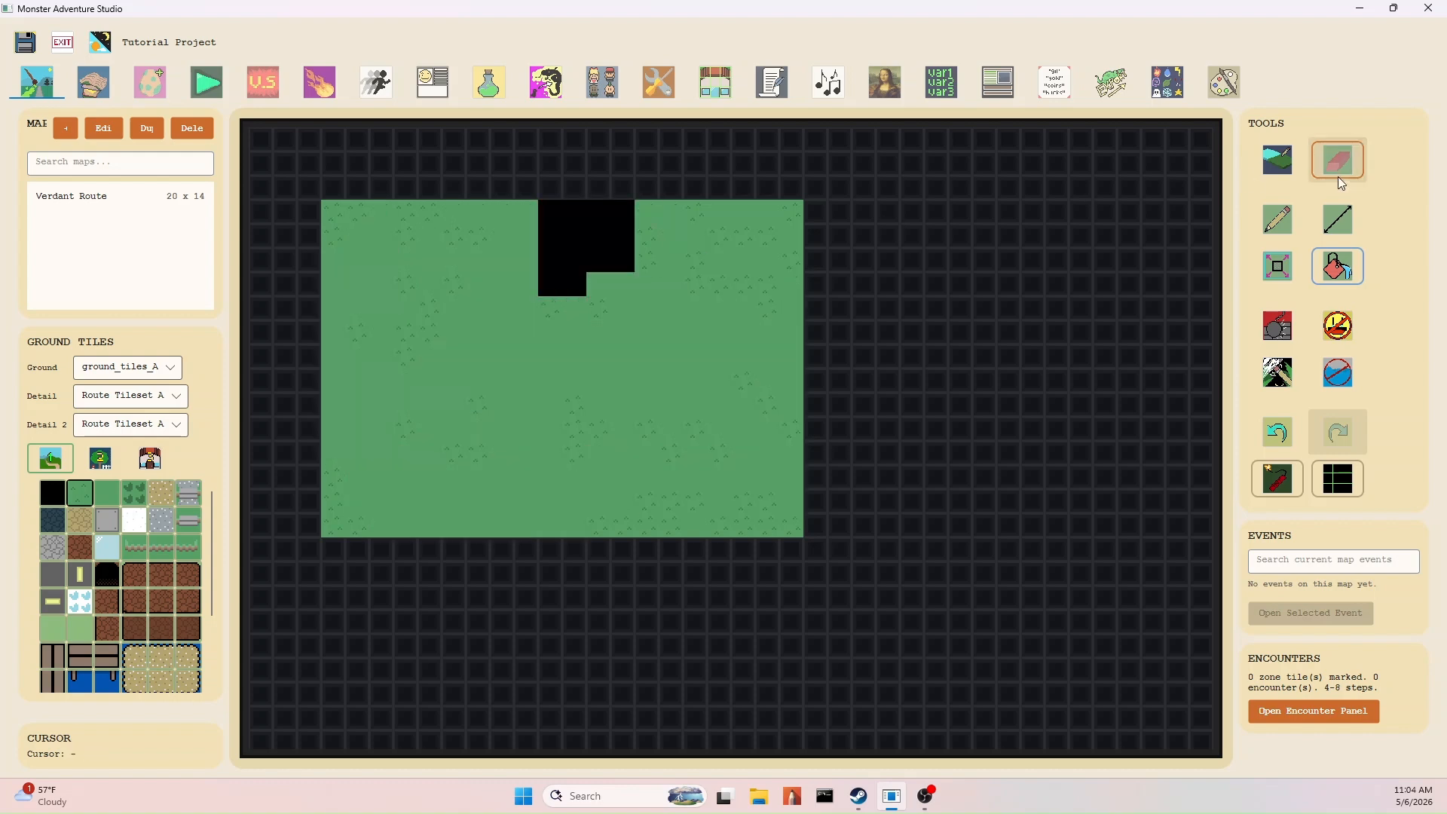
pyautogui.click(1274, 164)
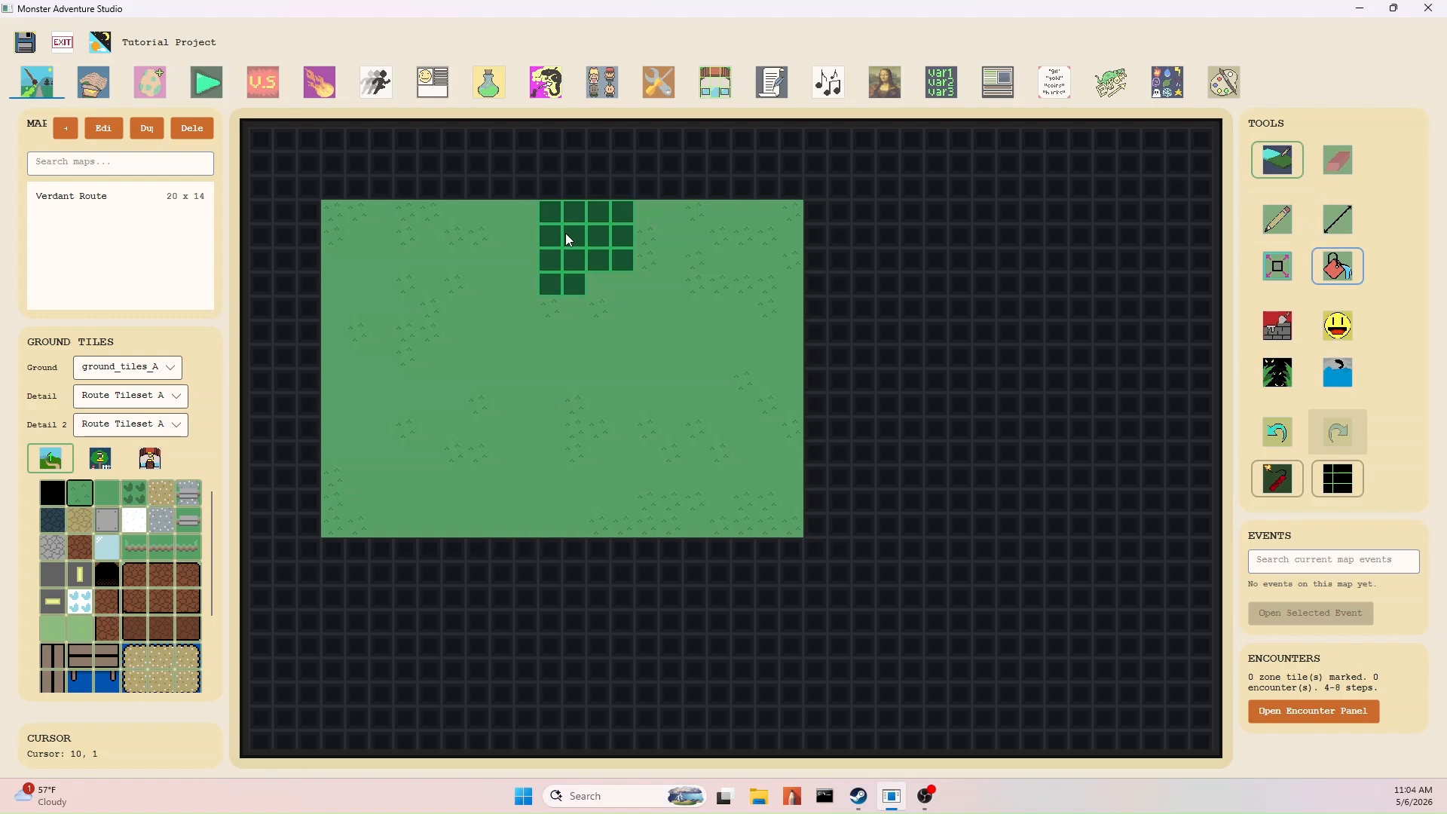
pyautogui.click(569, 239)
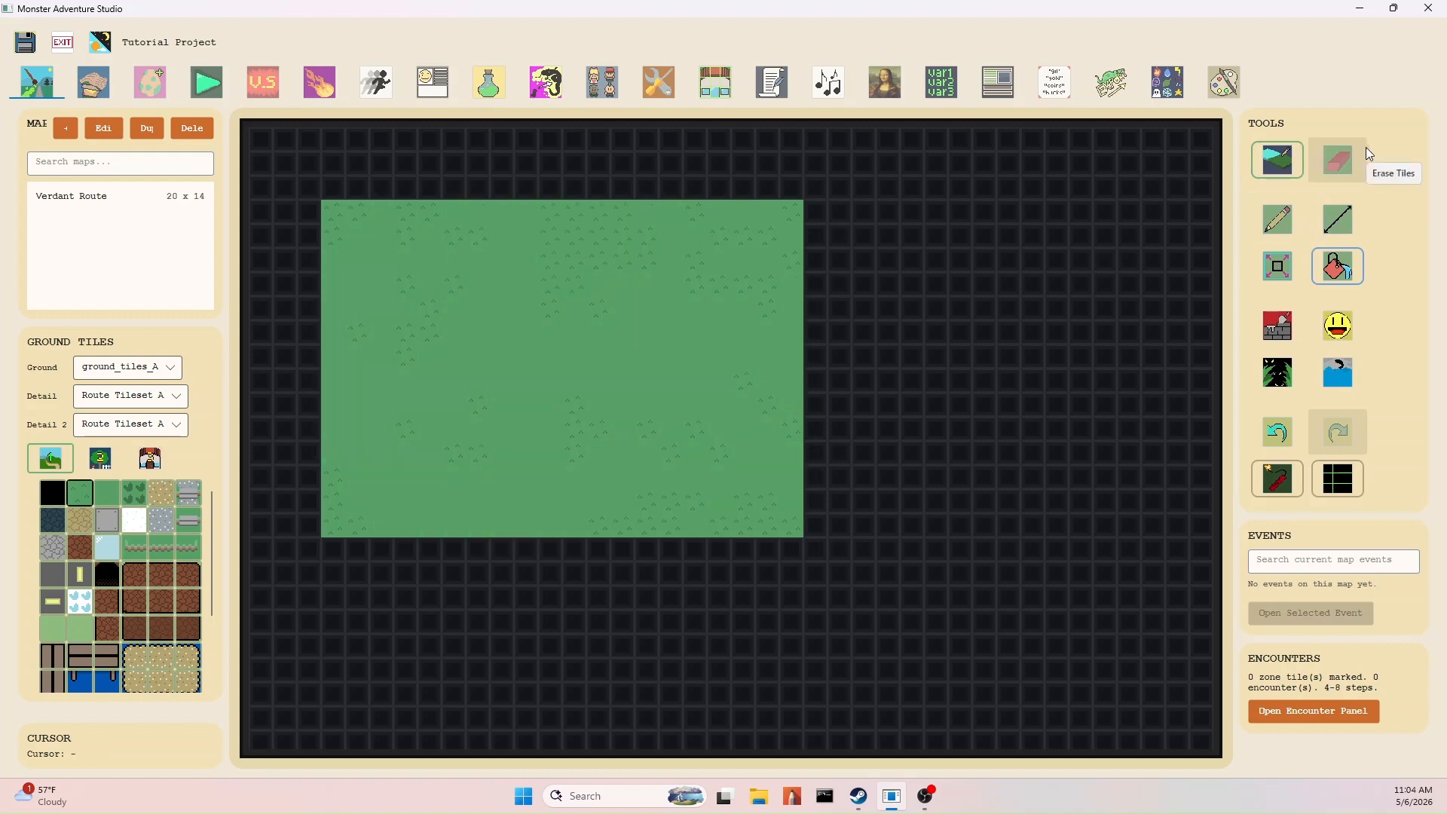
# Switch back to the pencil and look through the ground tile palette.
pyautogui.click(1277, 219)
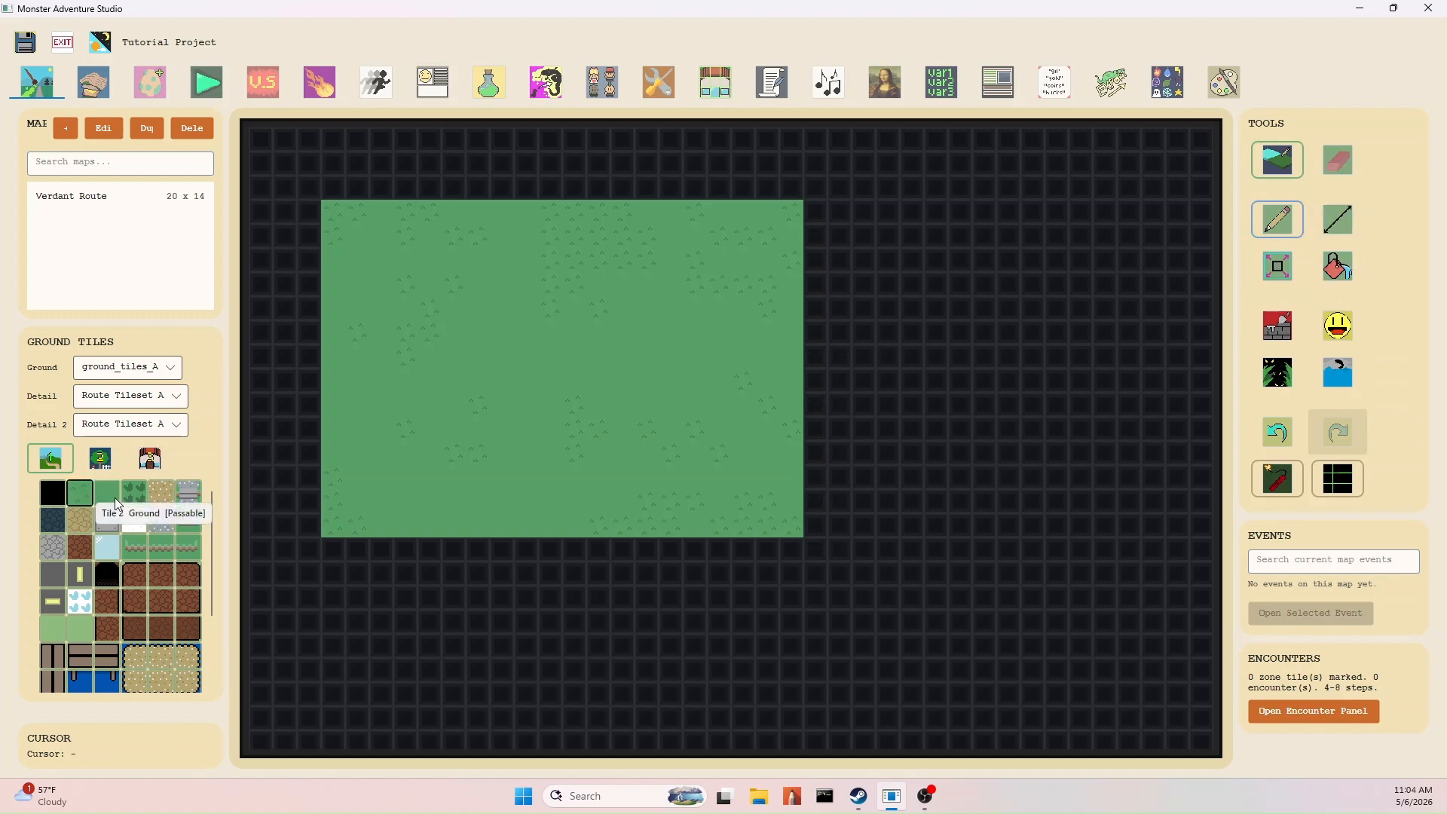
pyautogui.scroll(-3, 178, 554)
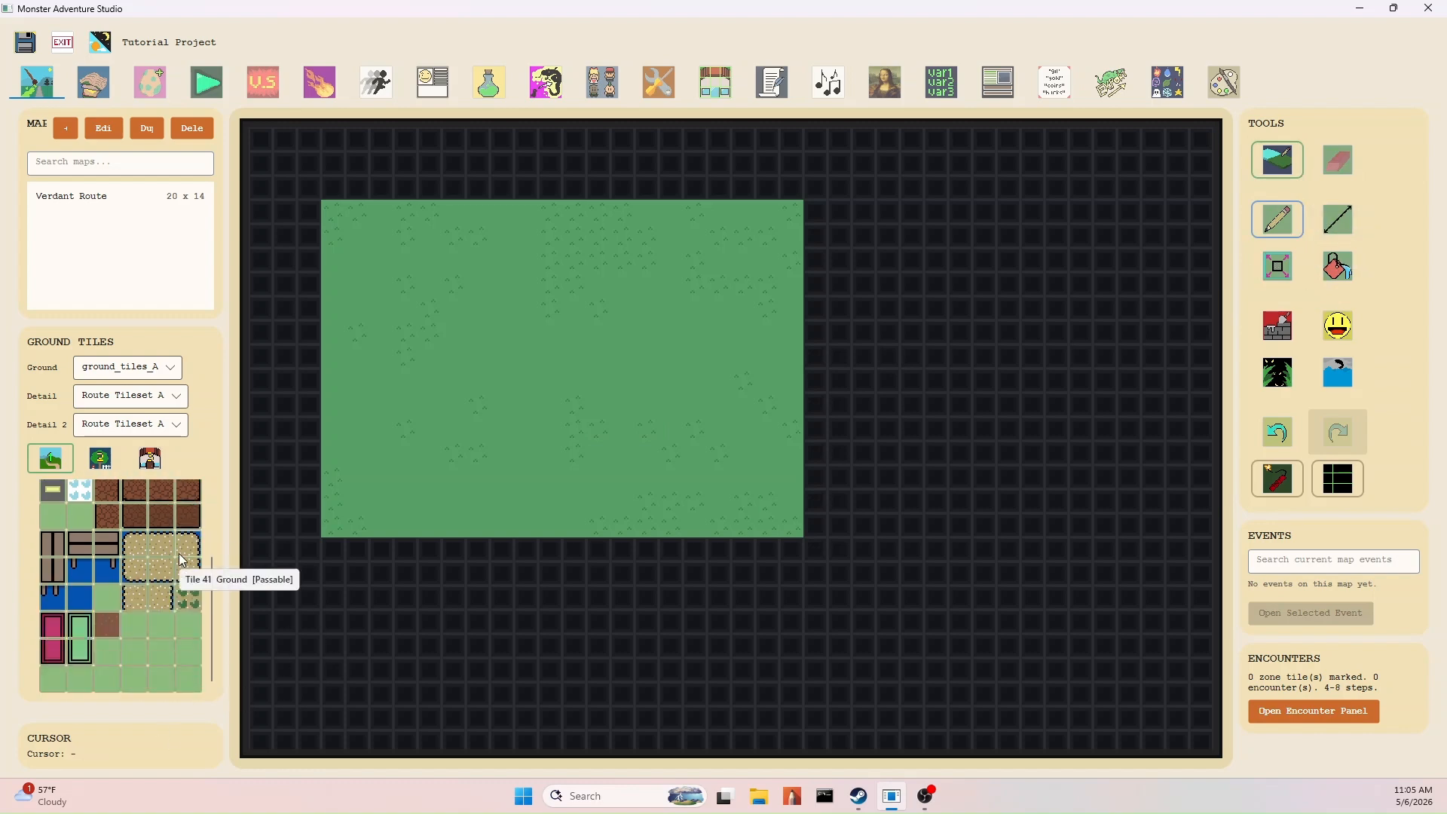
pyautogui.scroll(3, 178, 558)
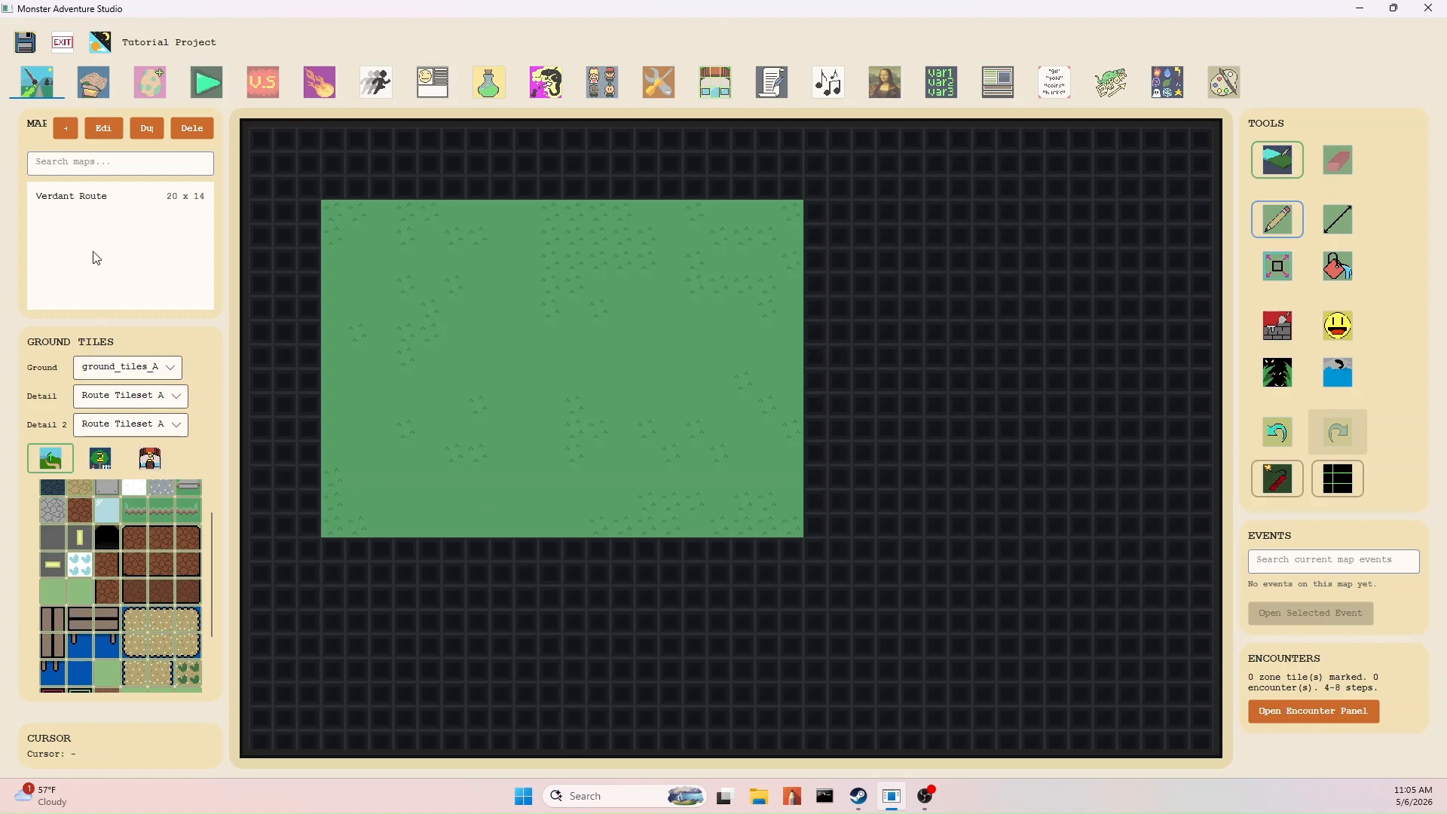
# Resize the Verdant Route map to 40 tiles wide by 20 tiles high and save it.
pyautogui.click(111, 212)
pyautogui.click(101, 129)
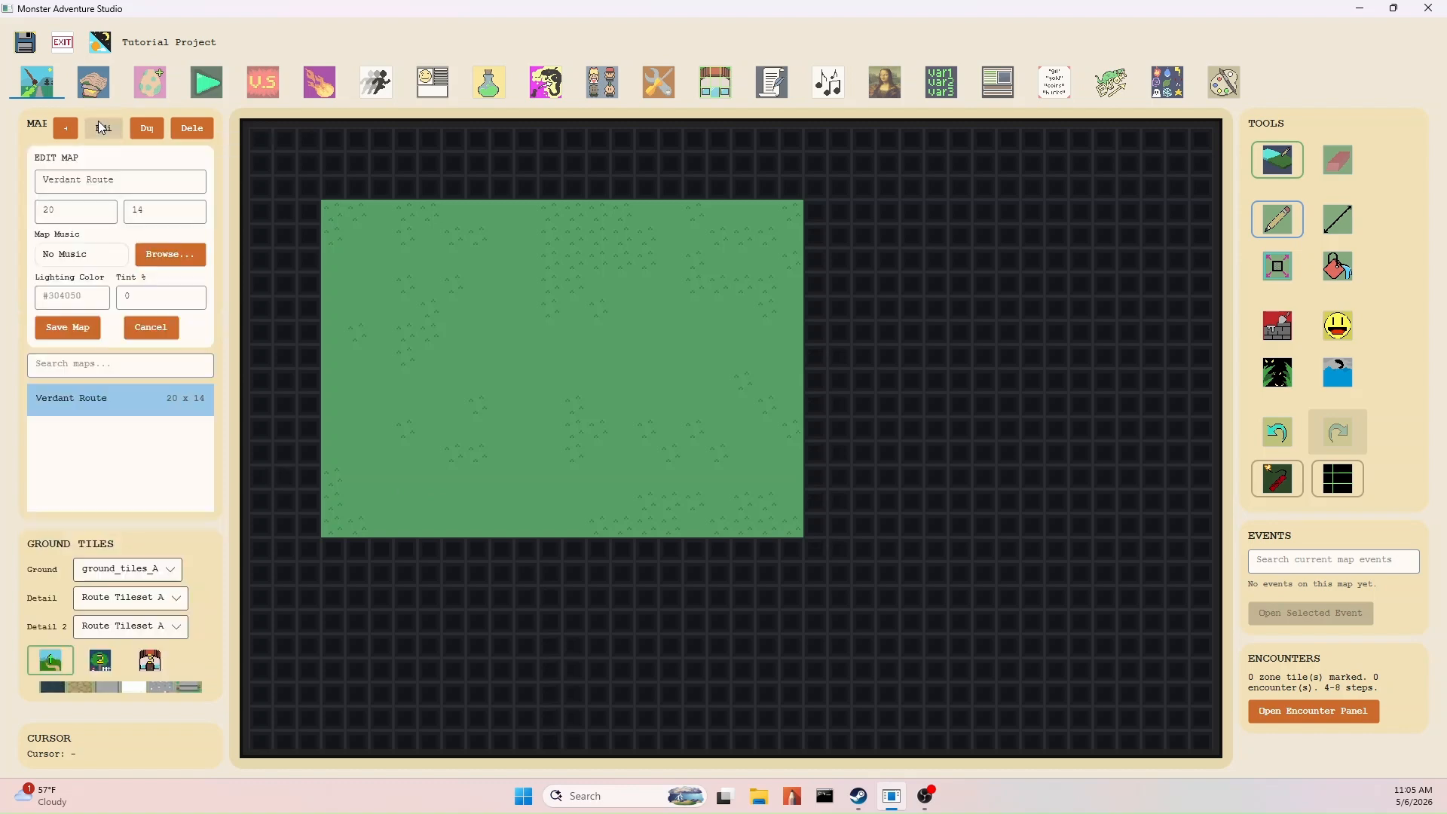
pyautogui.doubleClick(97, 209)
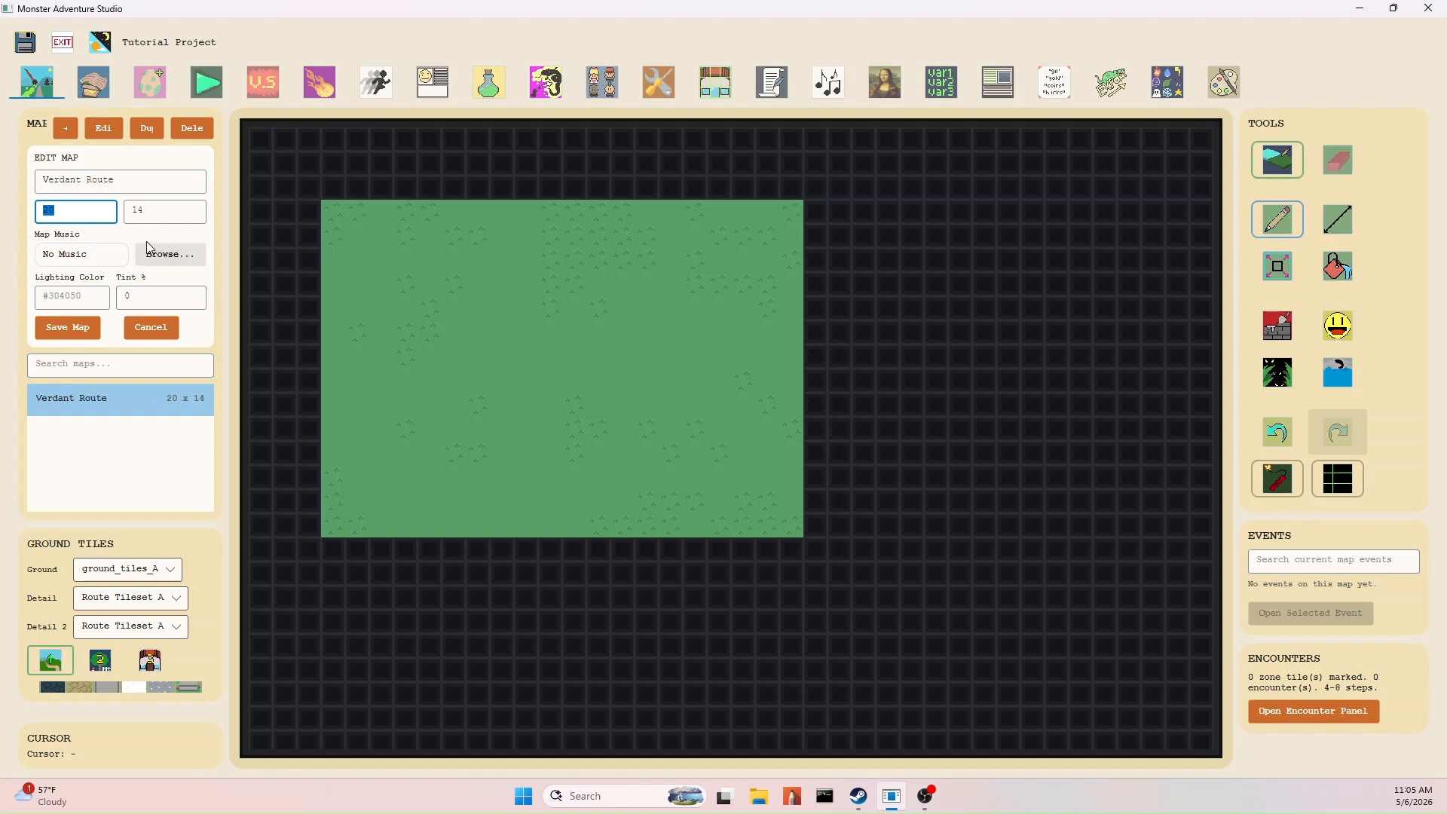
pyautogui.write('40')
pyautogui.doubleClick(162, 215)
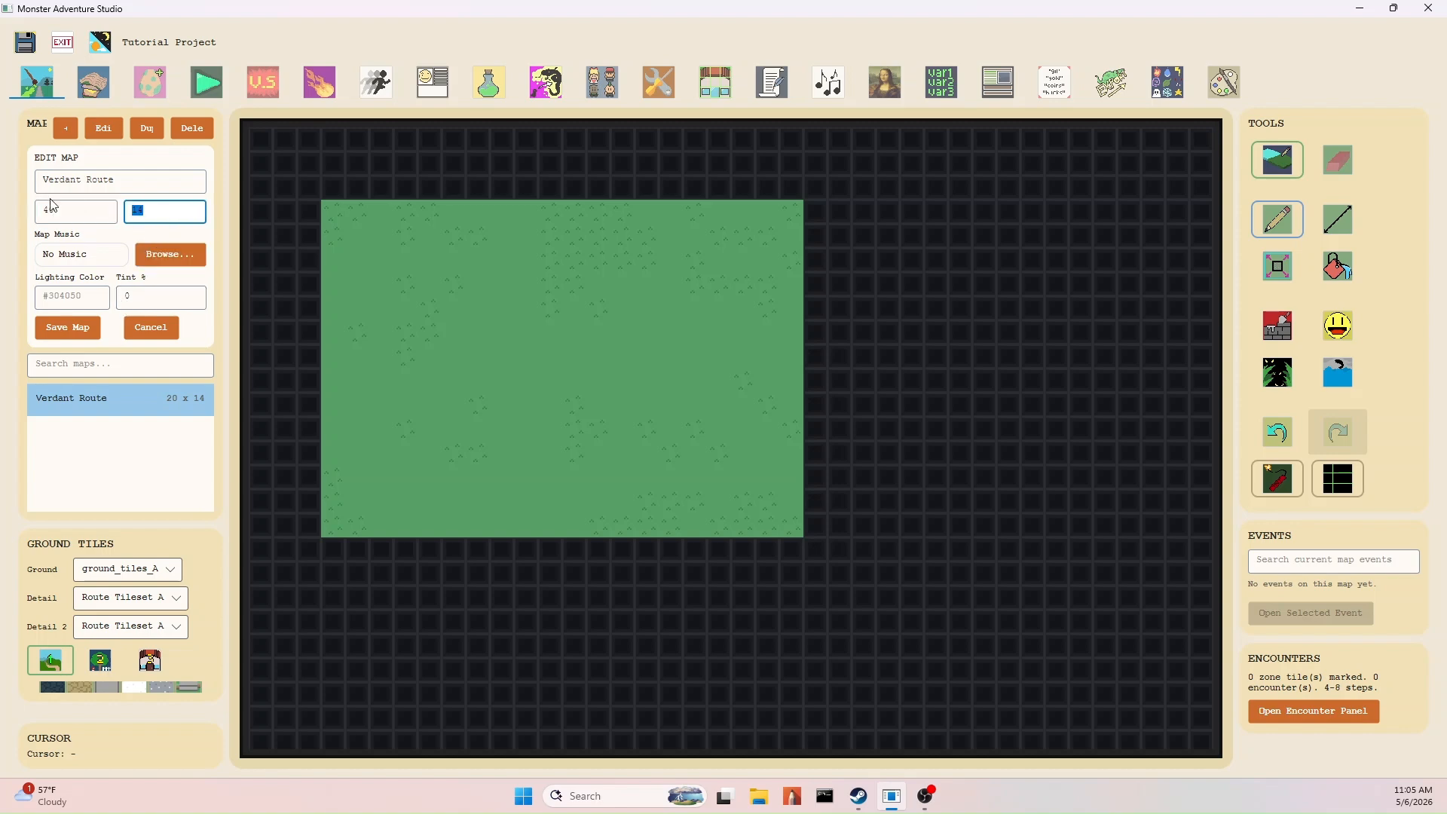
pyautogui.write('20')
pyautogui.click(80, 327)
pyautogui.scroll(-1, 693, 416)
pyautogui.scroll(1, 694, 416)
pyautogui.moveTo(694, 415)
pyautogui.mouseDown()
pyautogui.moveTo(467, 427)
pyautogui.moveTo(365, 393)
pyautogui.moveTo(503, 271)
pyautogui.moveTo(717, 286)
pyautogui.mouseUp()
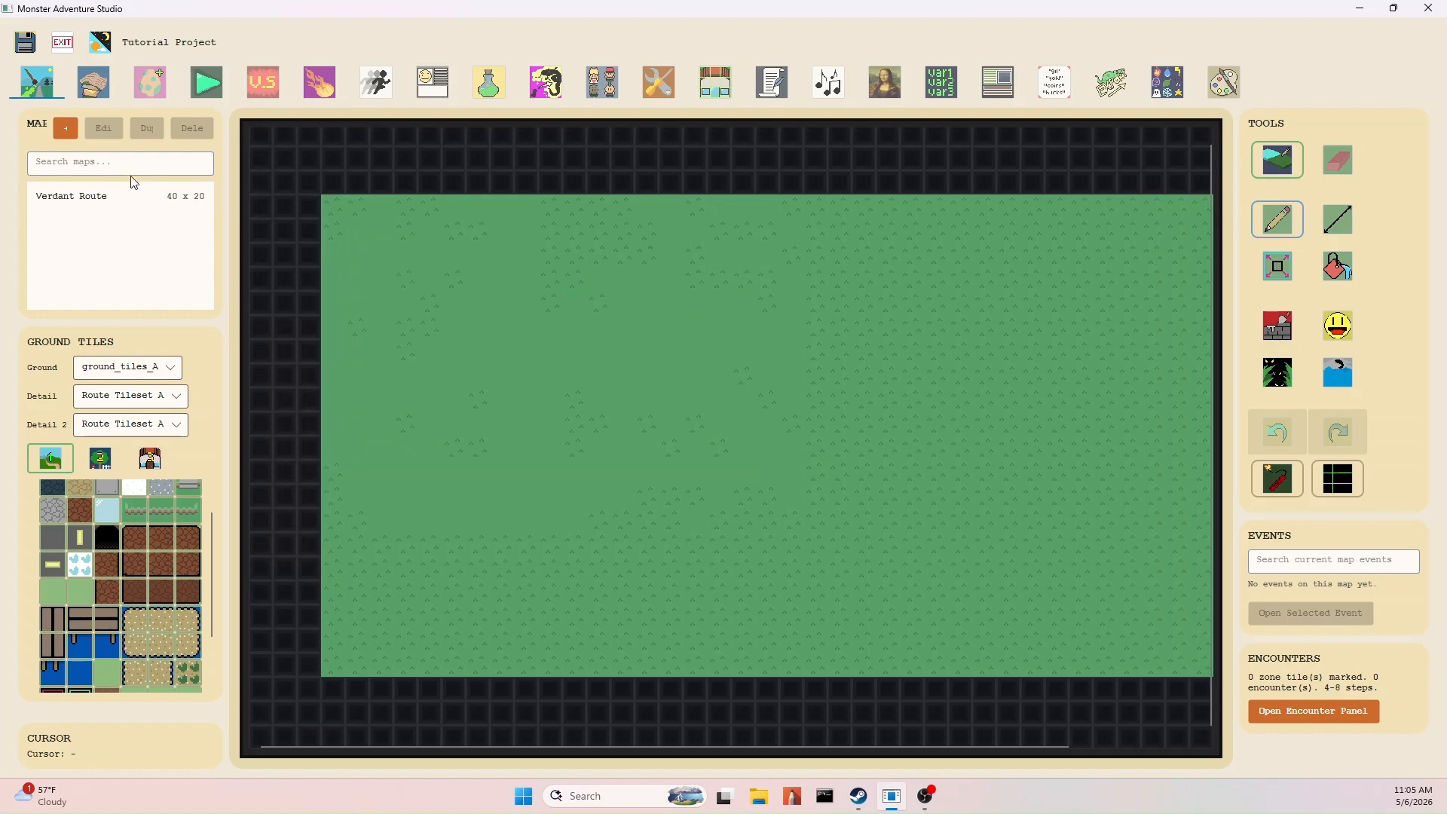
# Resize the Verdant Route map to 20 tiles wide by 40 tiles high and save it.
pyautogui.click(116, 196)
pyautogui.click(103, 128)
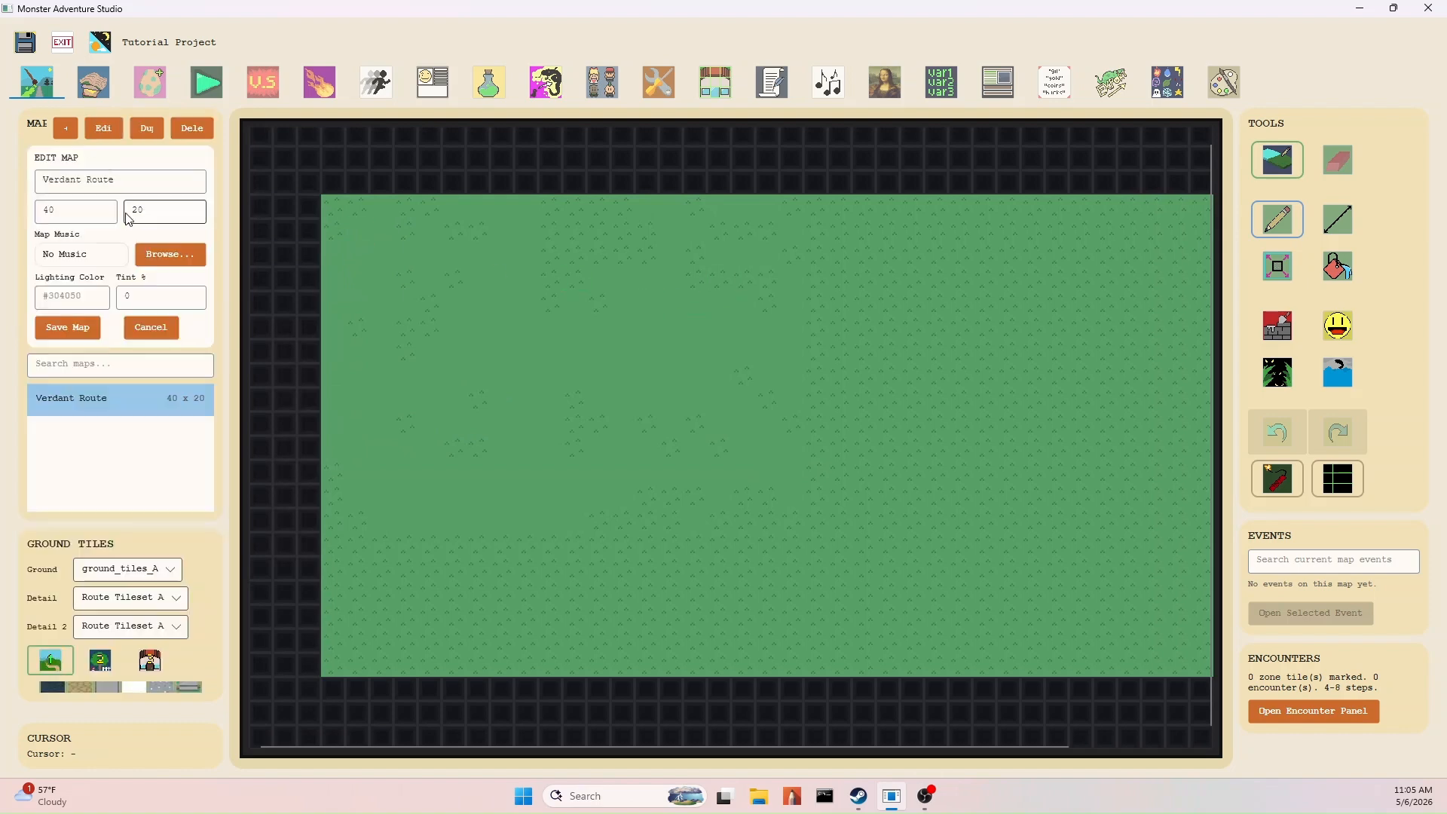
pyautogui.doubleClick(48, 211)
pyautogui.write('20')
pyautogui.press('Tab')
pyautogui.write('40')
pyautogui.click(68, 327)
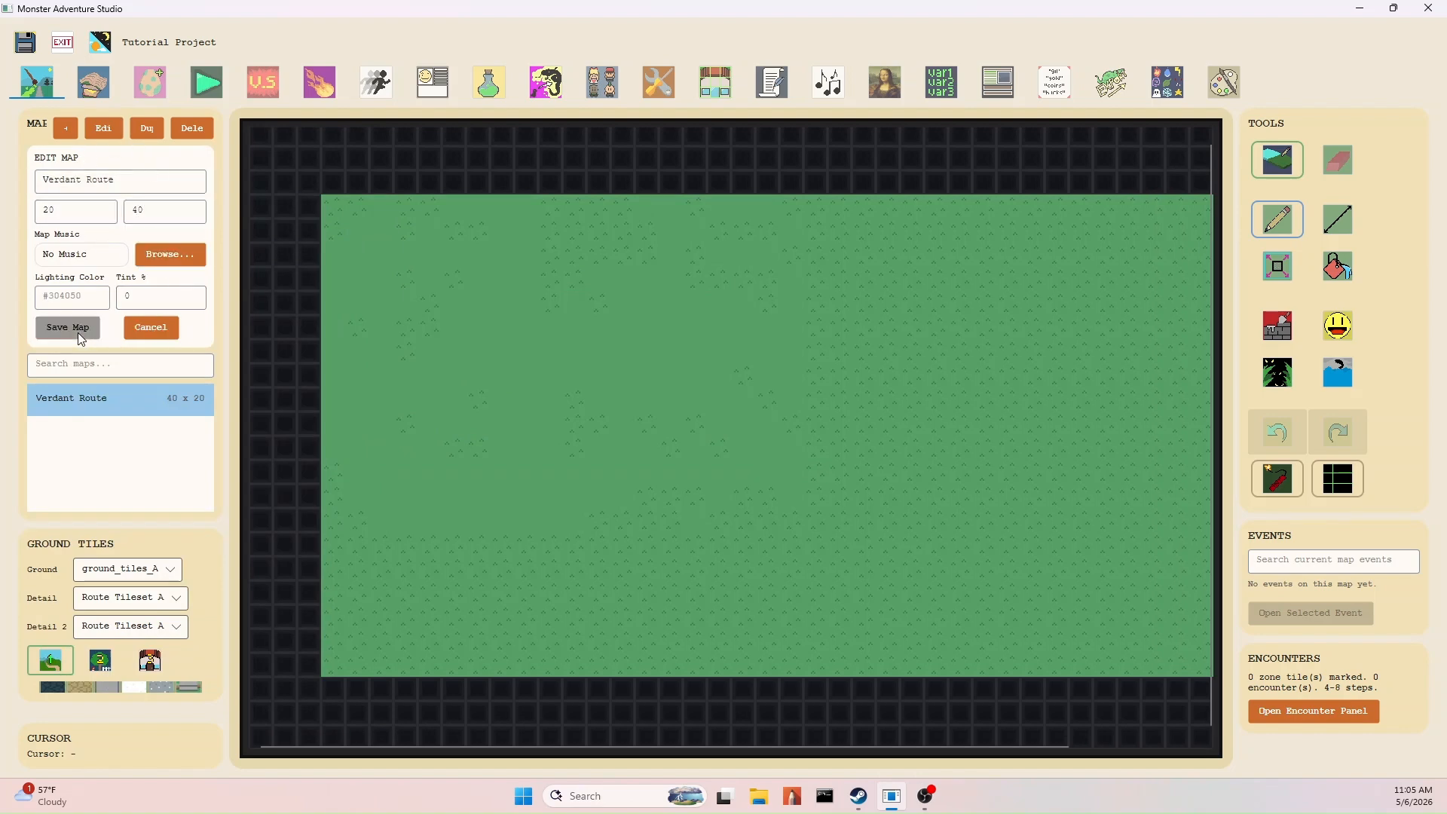
# Paint irregular patches of the plain grass tile over the textured grass in the map's lower part.
pyautogui.scroll(-5, 676, 264)
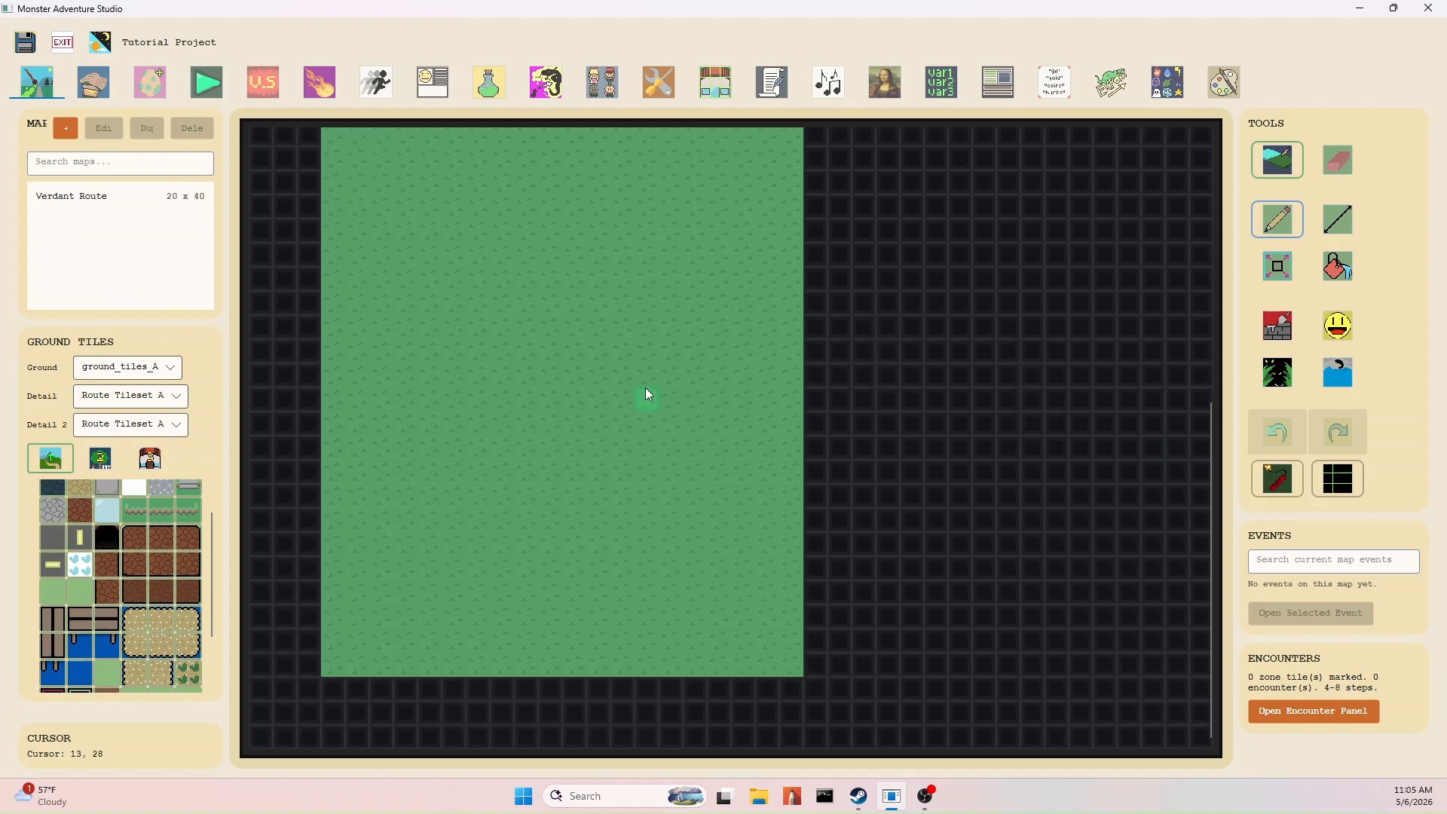
pyautogui.scroll(1, 647, 394)
pyautogui.scroll(1, 96, 514)
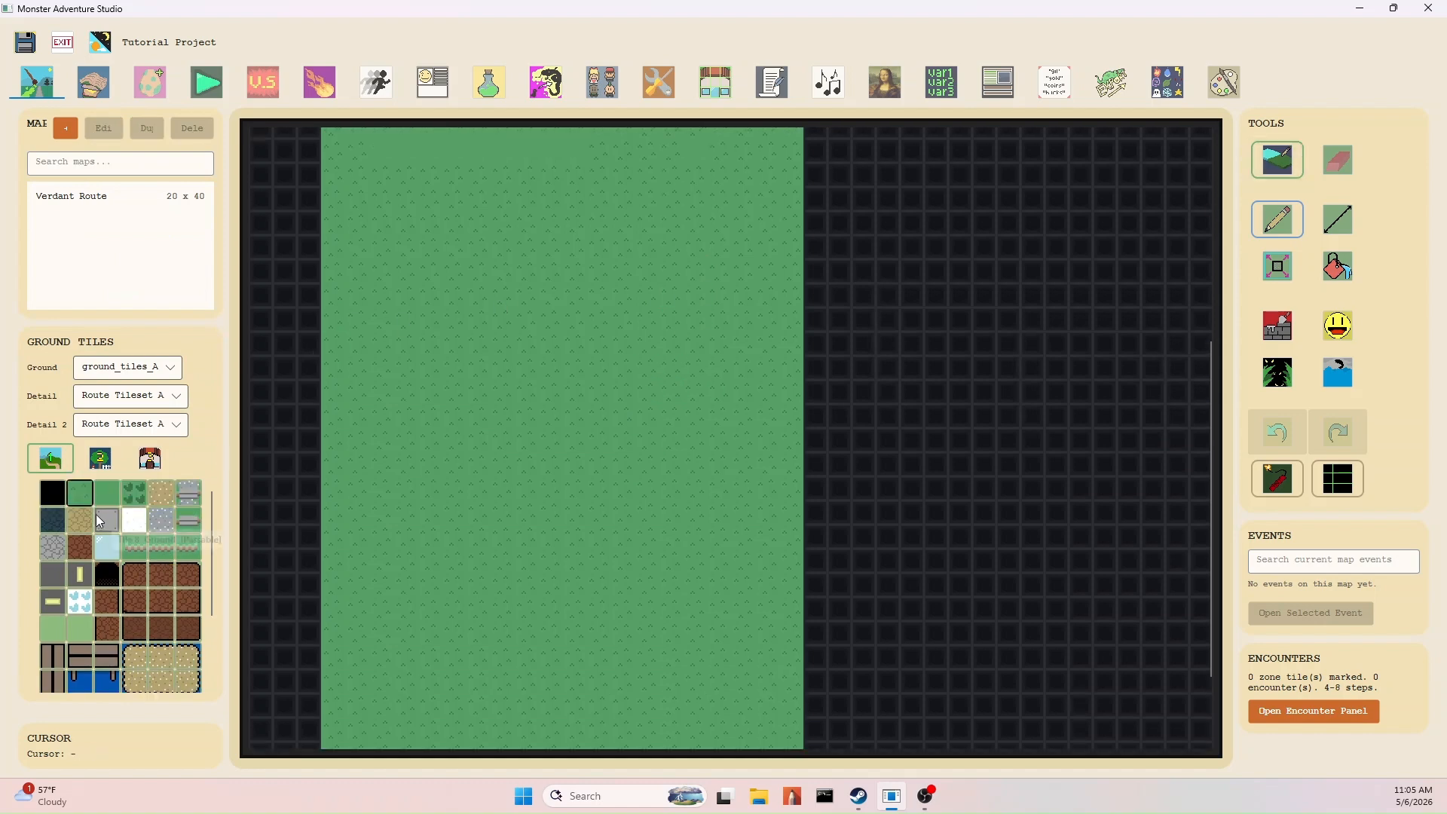
pyautogui.scroll(-1, 655, 234)
pyautogui.scroll(6, 662, 413)
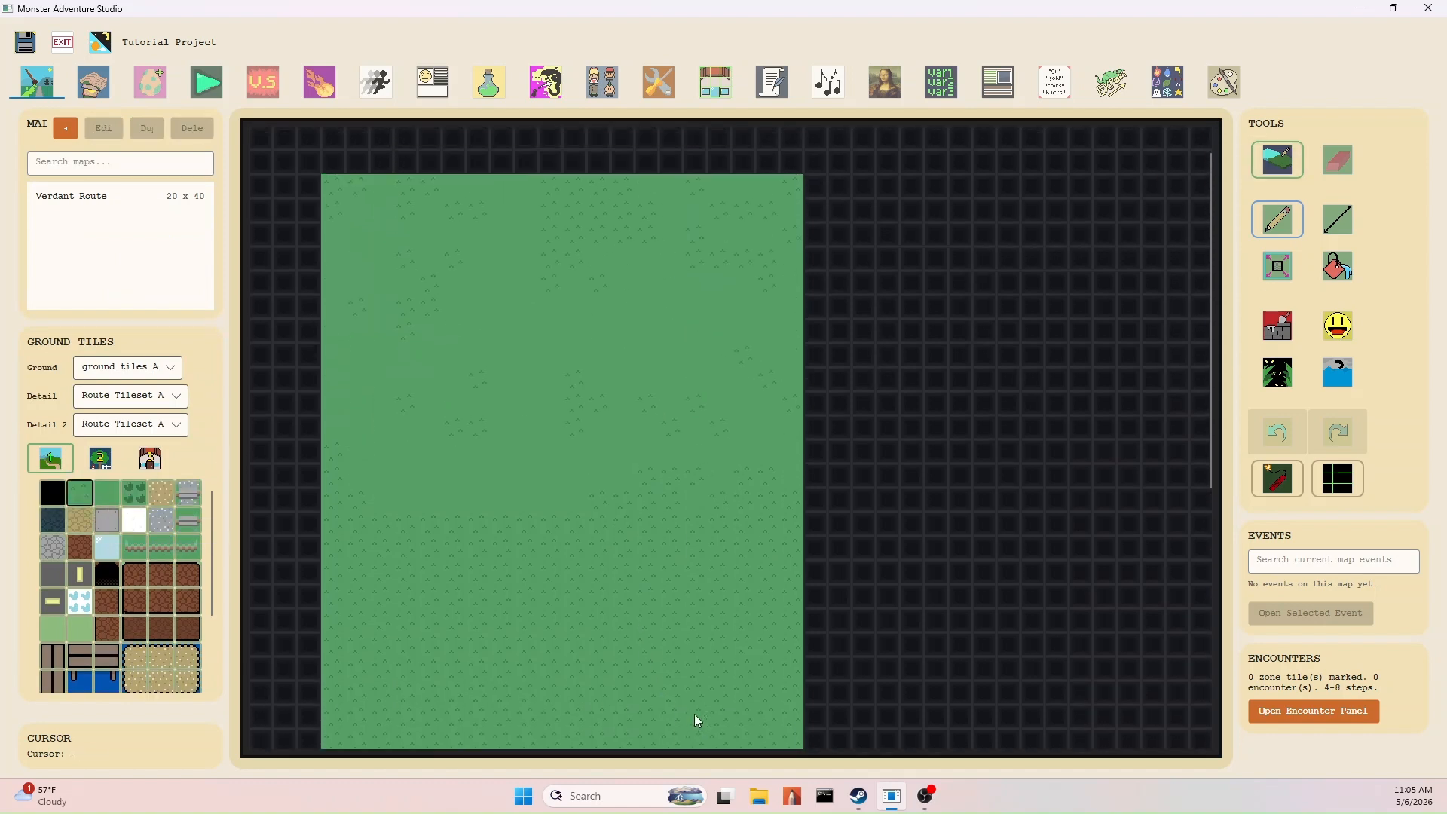
pyautogui.scroll(-2, 670, 648)
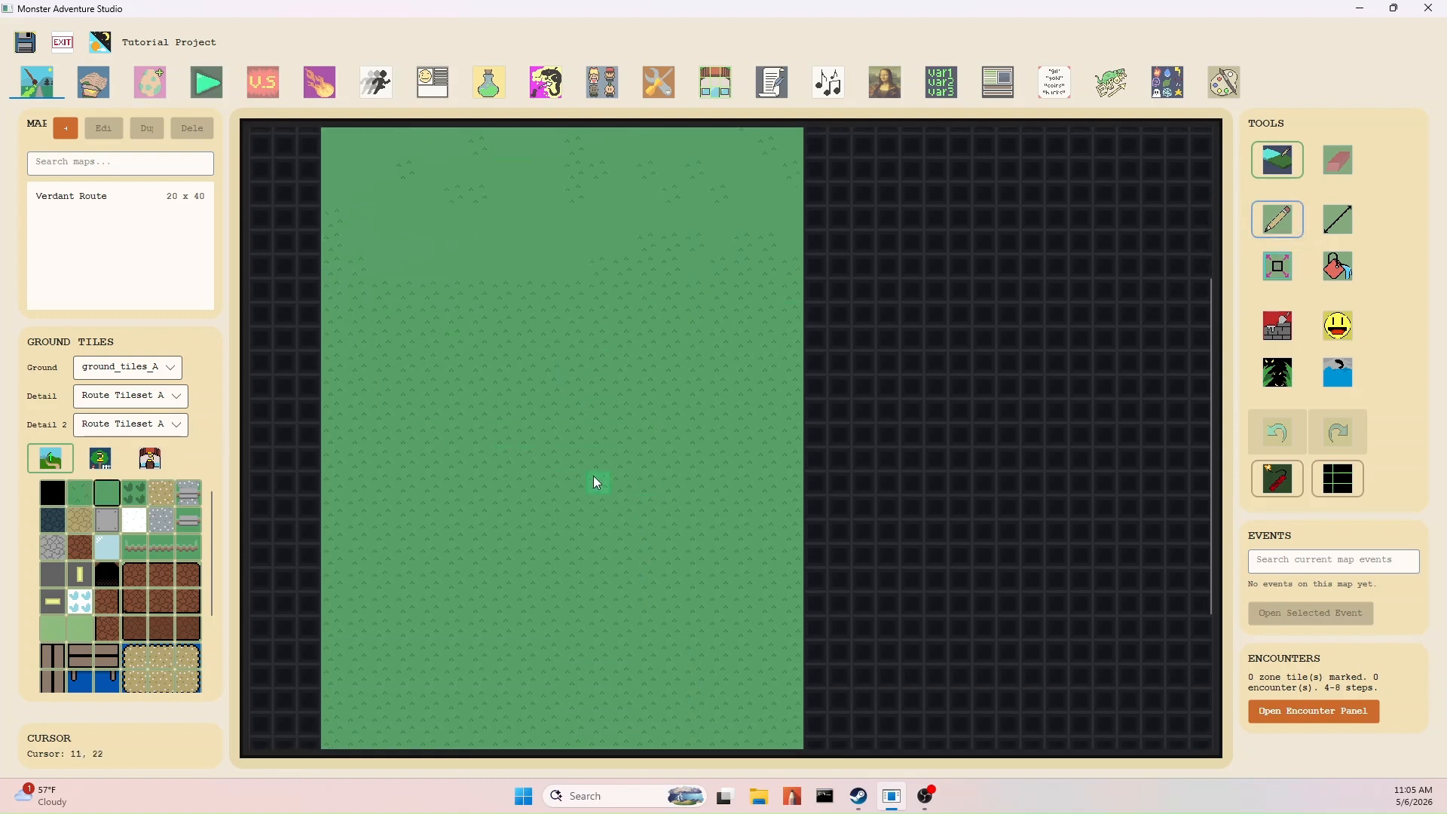
pyautogui.moveTo(595, 483)
pyautogui.mouseDown()
pyautogui.moveTo(608, 309)
pyautogui.moveTo(623, 307)
pyautogui.moveTo(575, 324)
pyautogui.moveTo(781, 316)
pyautogui.mouseUp()
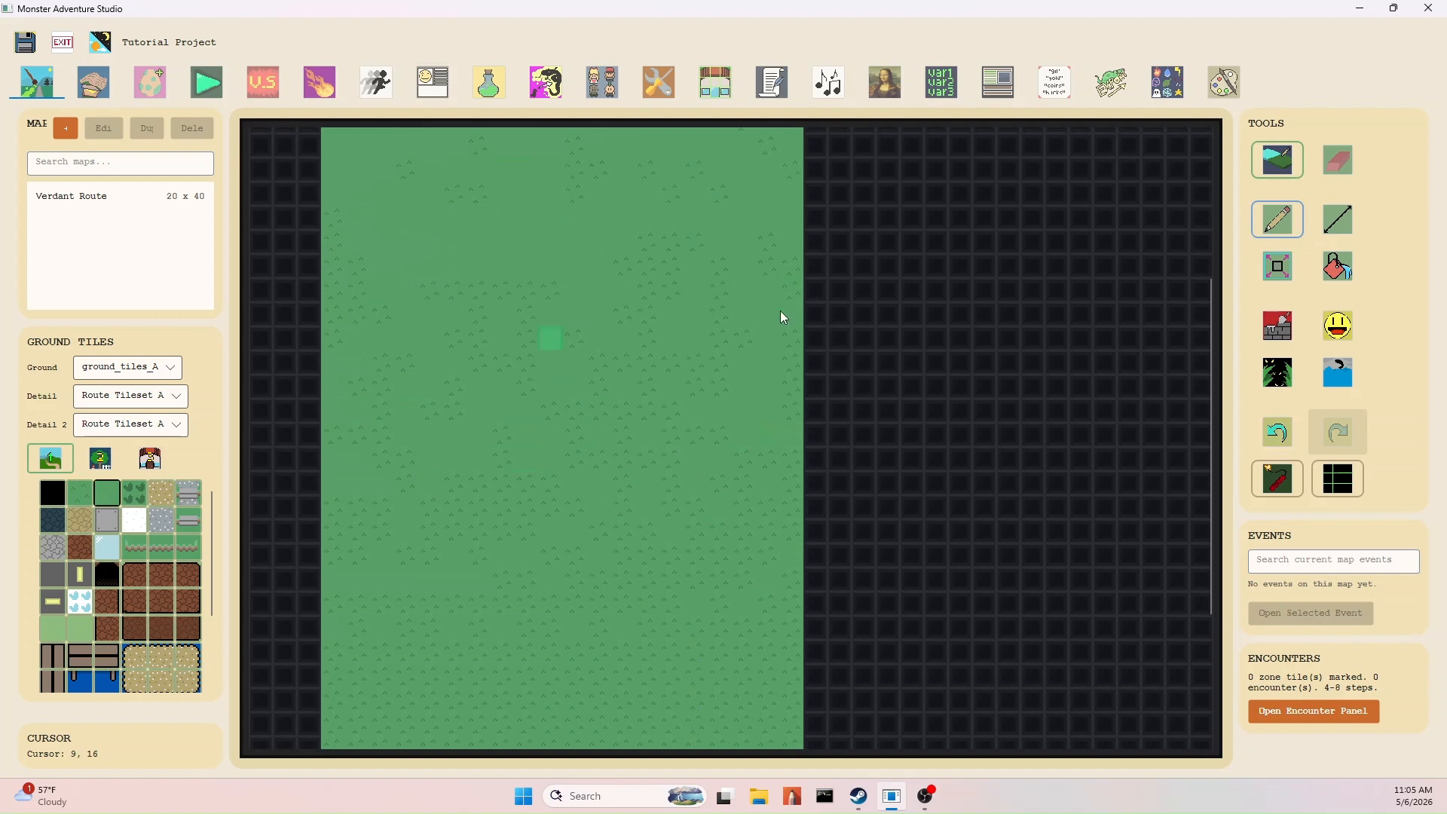
pyautogui.scroll(-5, 705, 455)
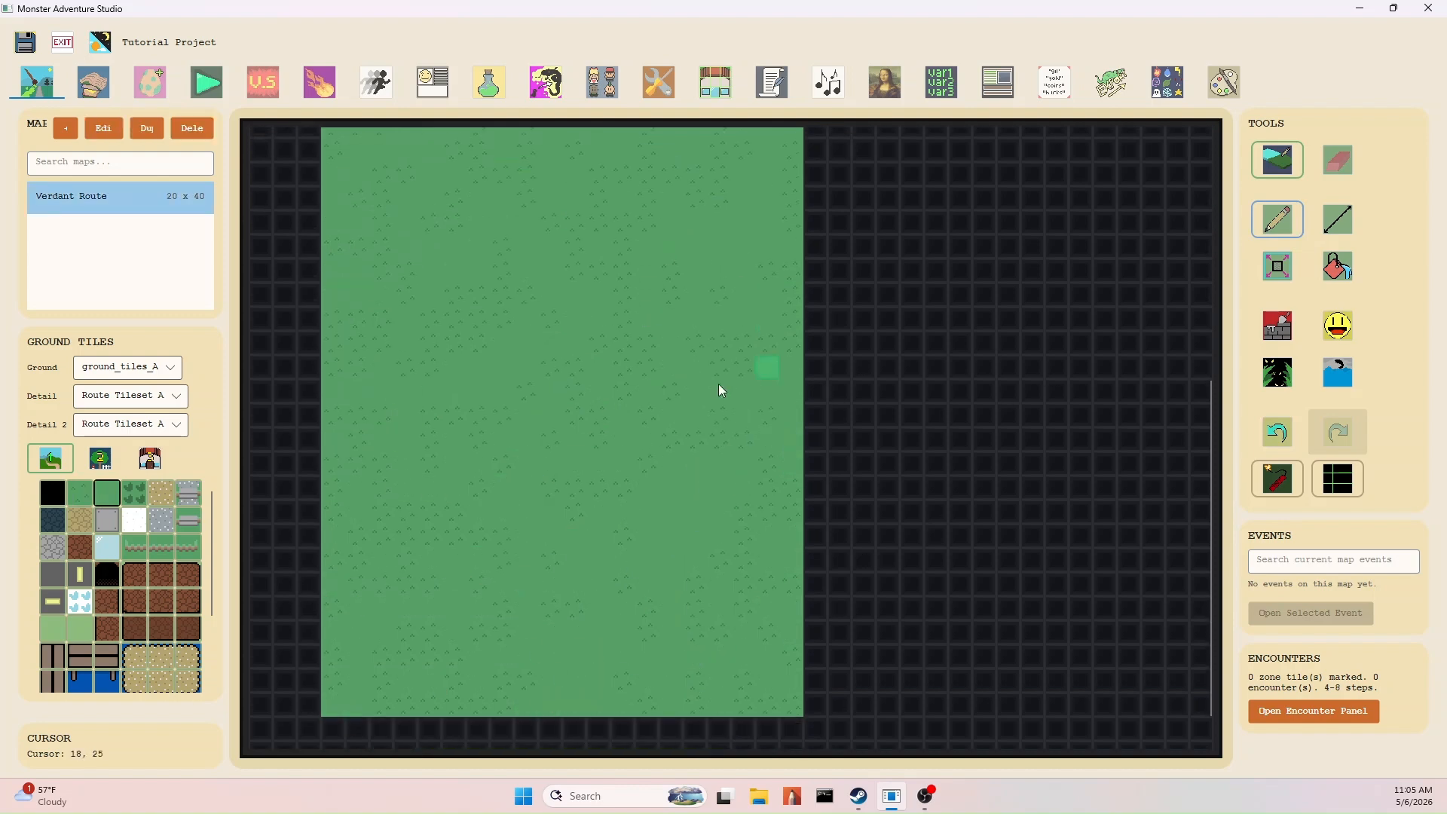
# Draw a winding one-tile-wide path with the line tool and the sandy ground tile, from the map's lower part toward its upper edge.
pyautogui.click(1351, 226)
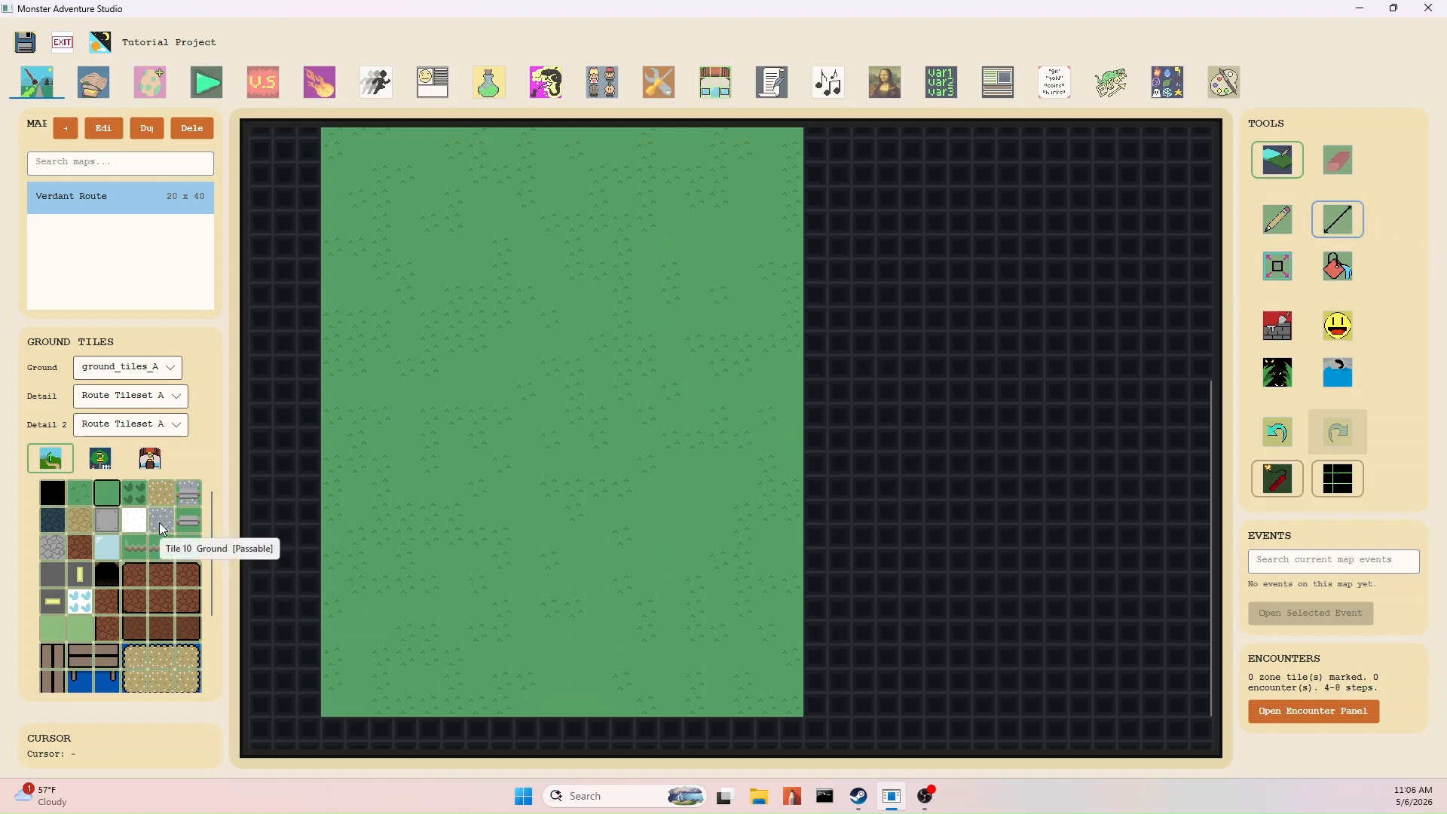
pyautogui.click(159, 497)
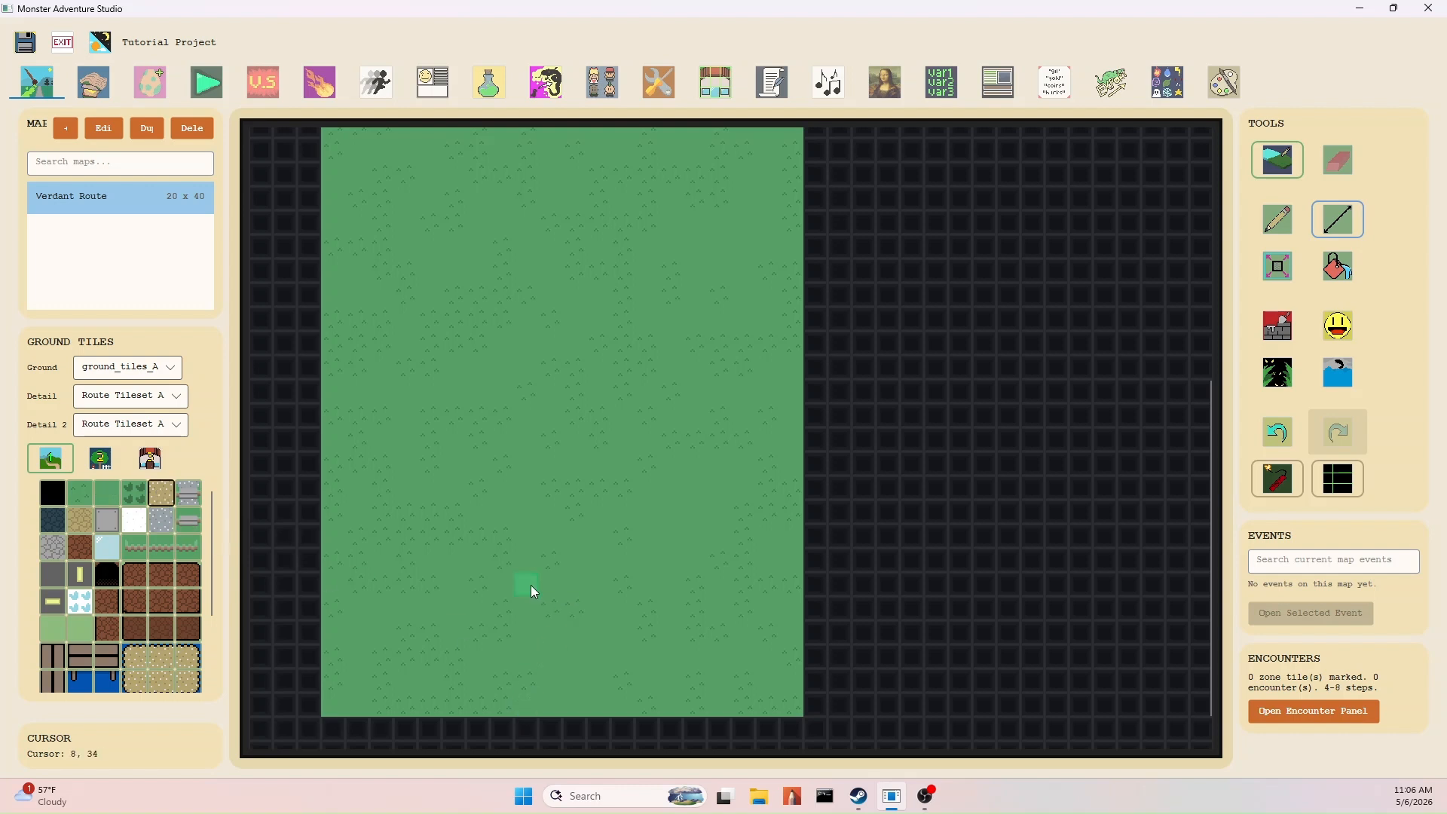
pyautogui.moveTo(544, 586); pyautogui.dragTo(542, 410)
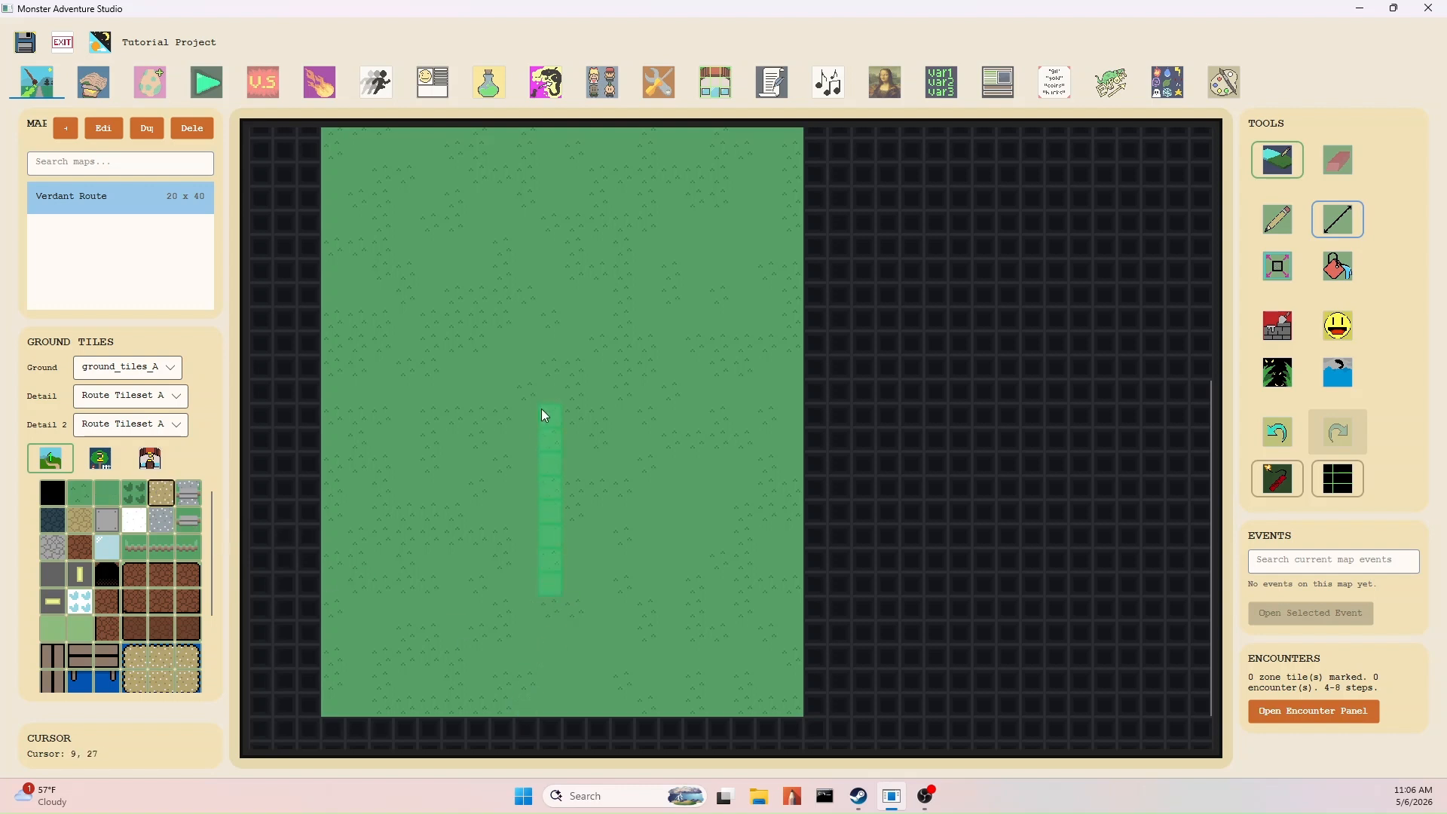
pyautogui.moveTo(553, 347)
pyautogui.mouseDown()
pyautogui.moveTo(608, 348)
pyautogui.moveTo(626, 176)
pyautogui.mouseUp()
pyautogui.scroll(4, 649, 455)
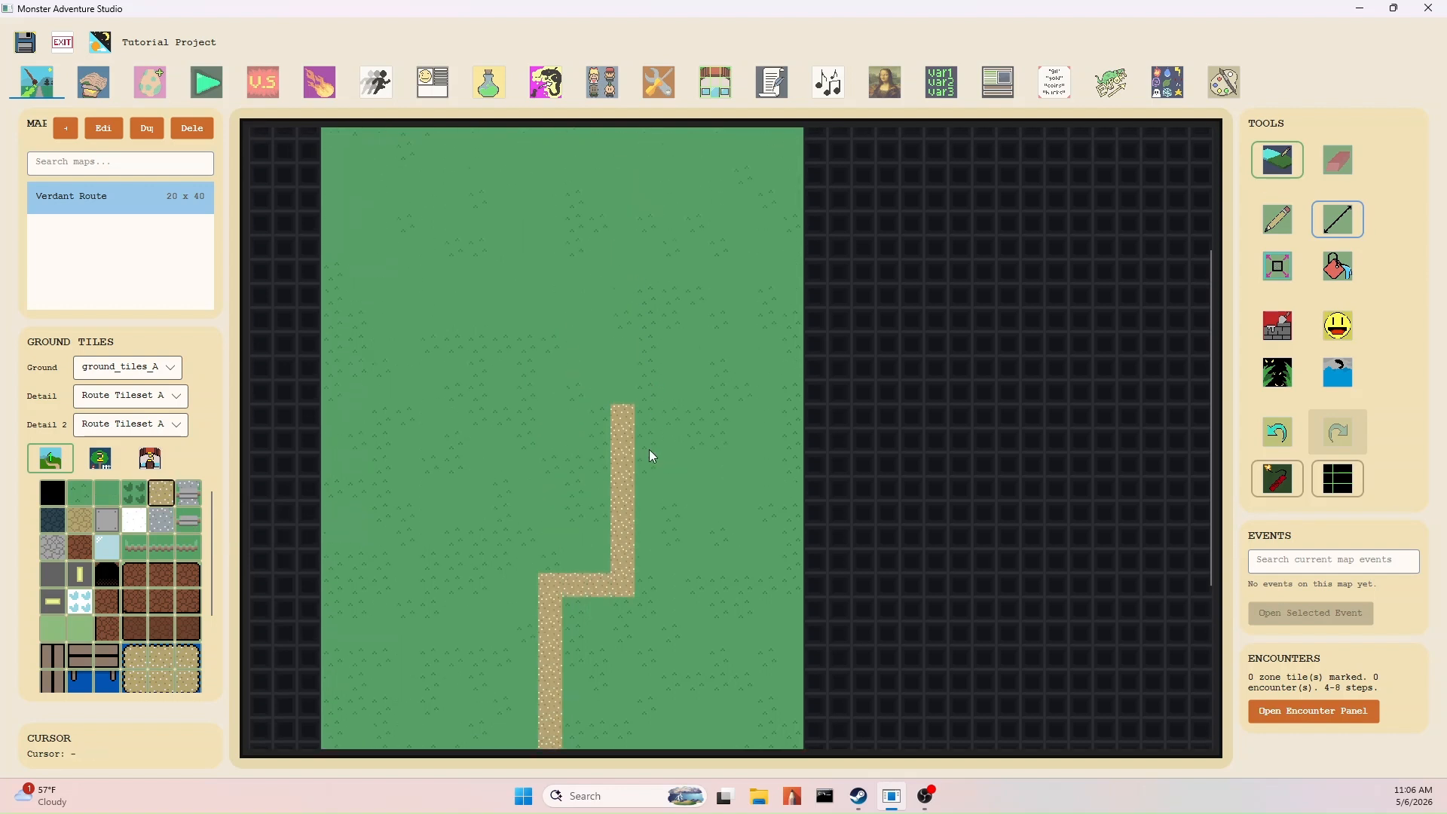
pyautogui.moveTo(618, 488); pyautogui.dragTo(497, 328)
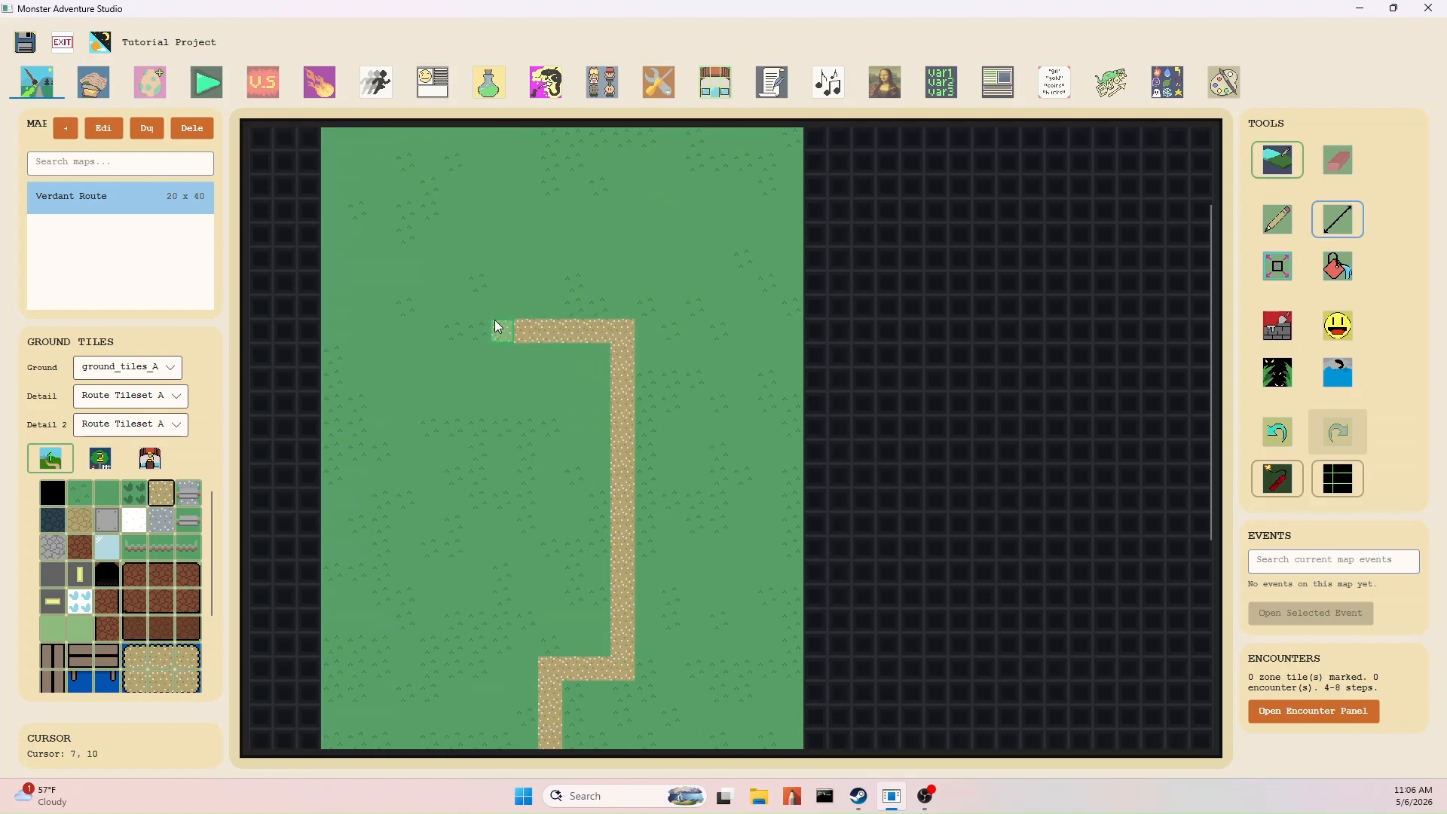
pyautogui.moveTo(508, 249); pyautogui.dragTo(503, 216)
pyautogui.scroll(2, 508, 445)
pyautogui.scroll(-6, 546, 242)
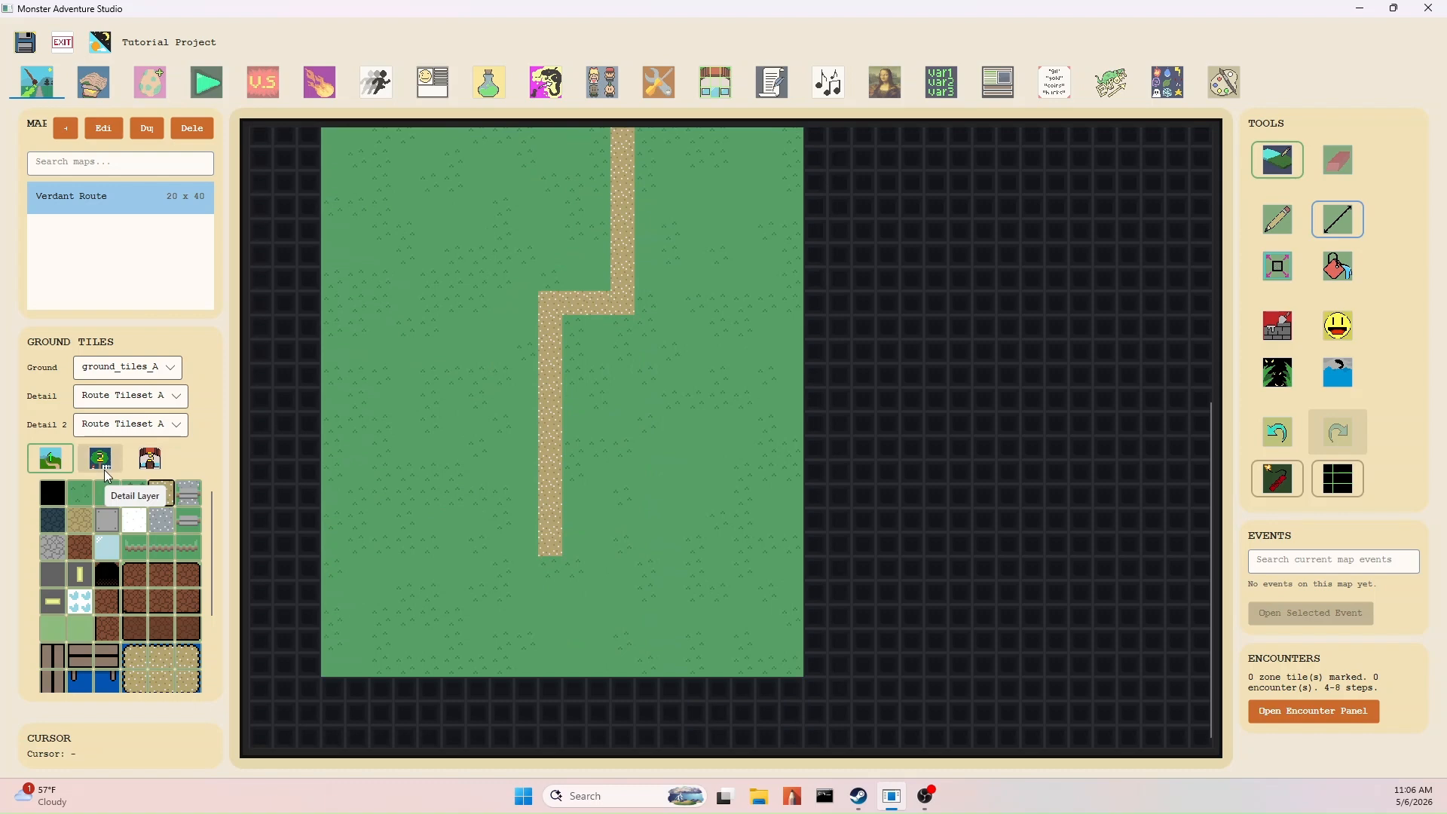
pyautogui.scroll(7, 555, 428)
pyautogui.scroll(-5, 549, 425)
# Assign the Buildings_A tileset to the Detail 2 layer and outdoor_detail_A to the Detail layer, with Detail 2 active for painting.
pyautogui.click(111, 472)
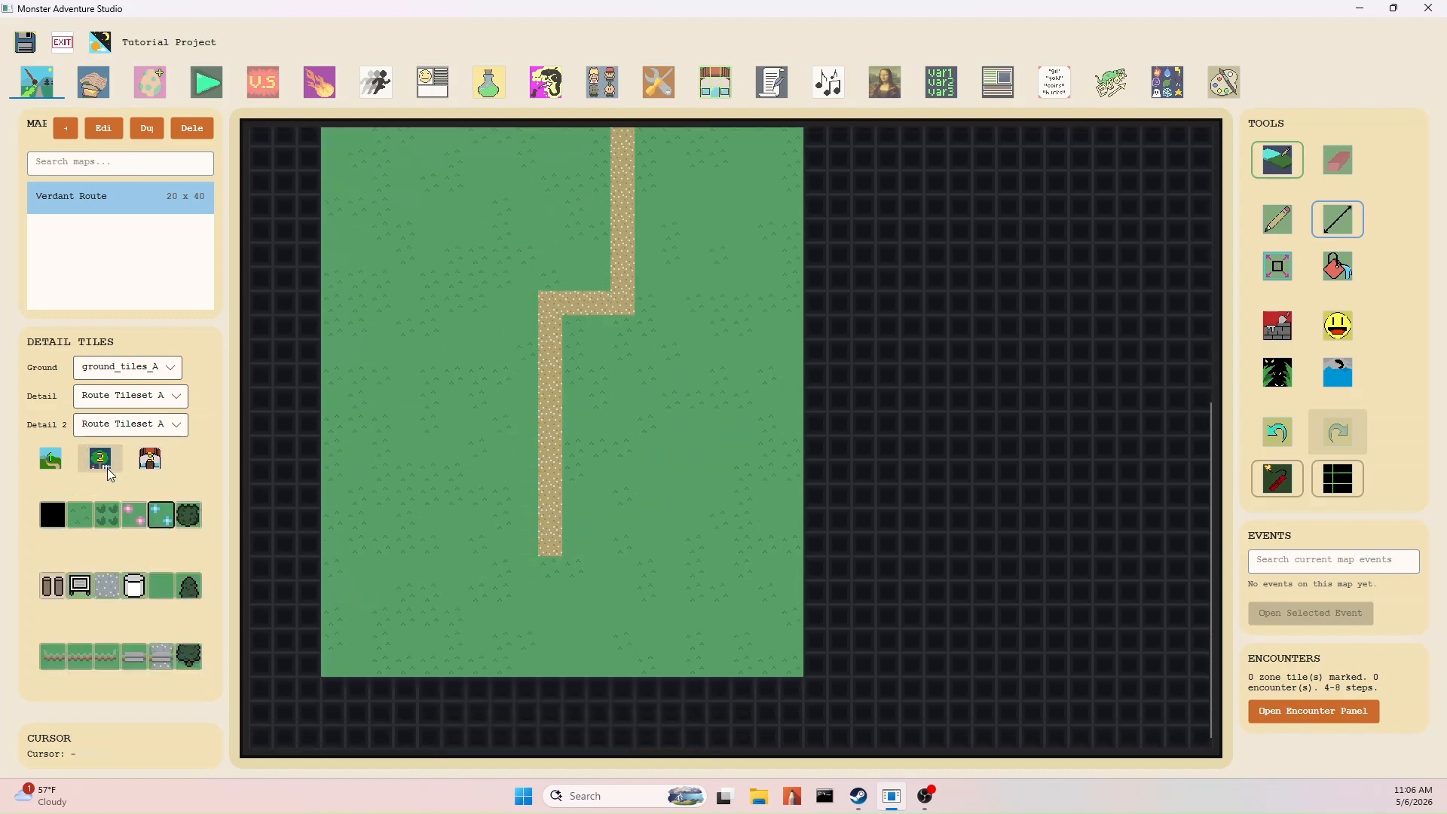
pyautogui.click(148, 469)
pyautogui.click(149, 426)
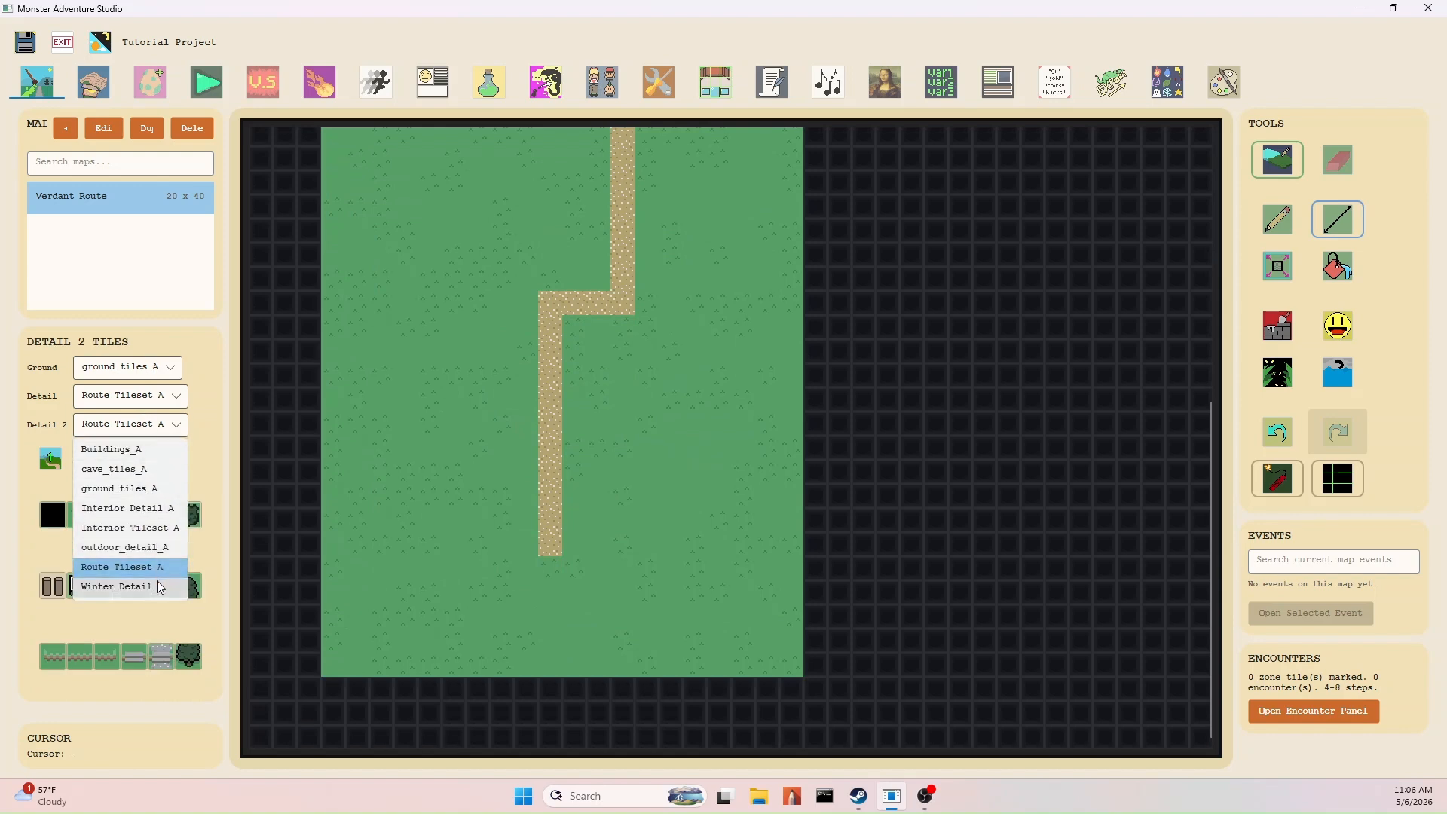
pyautogui.click(124, 449)
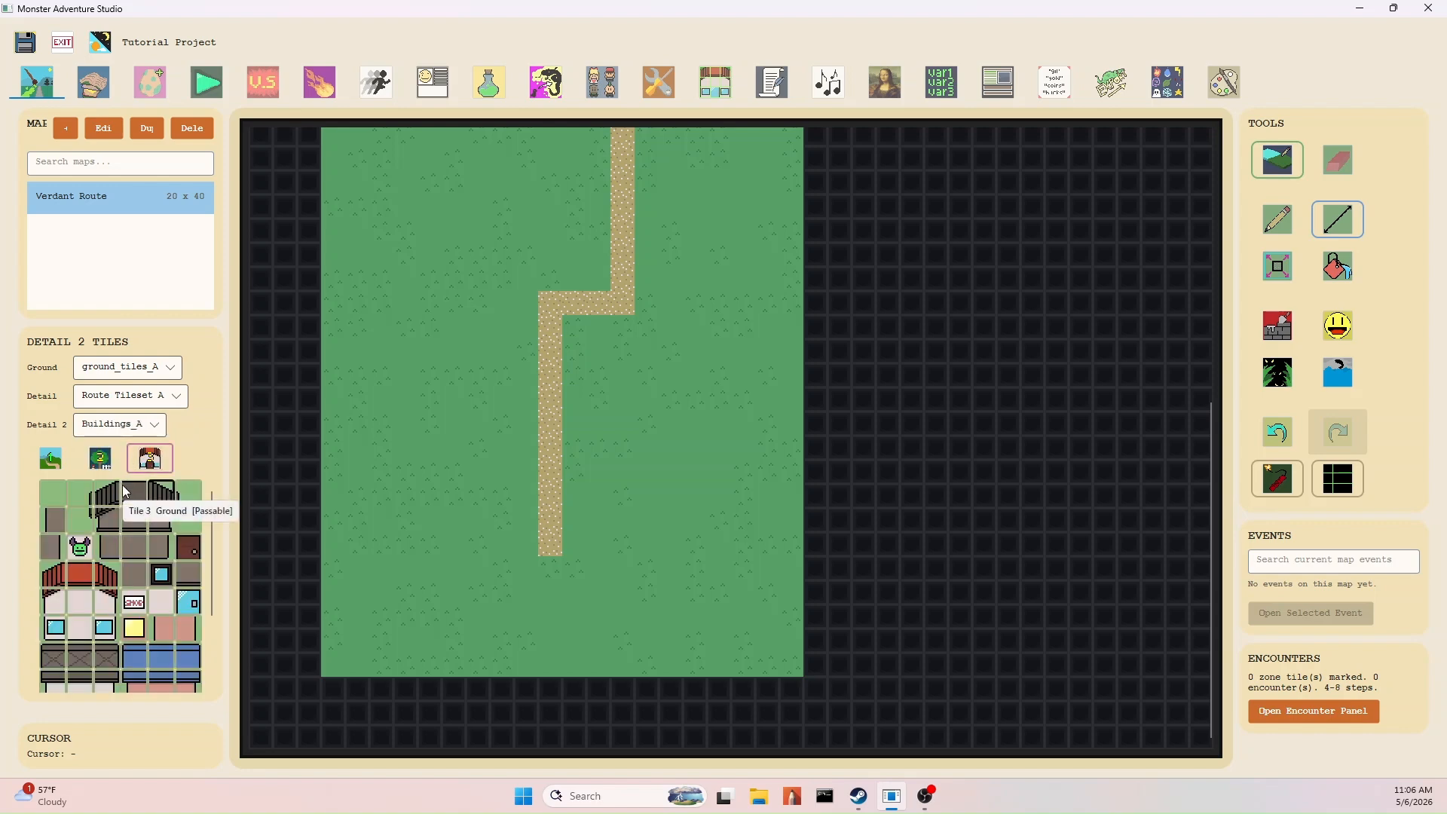
pyautogui.click(138, 407)
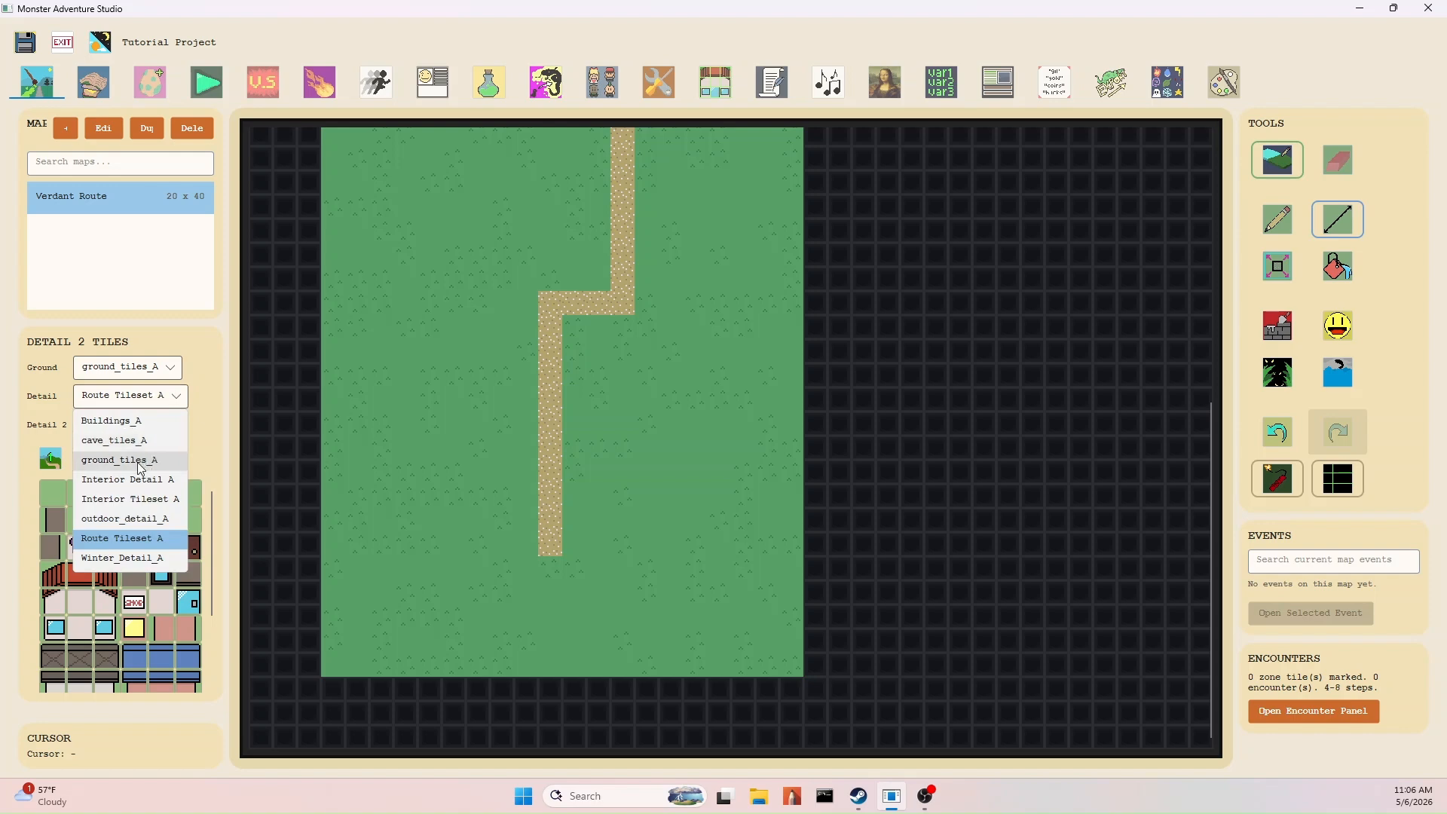
pyautogui.click(136, 518)
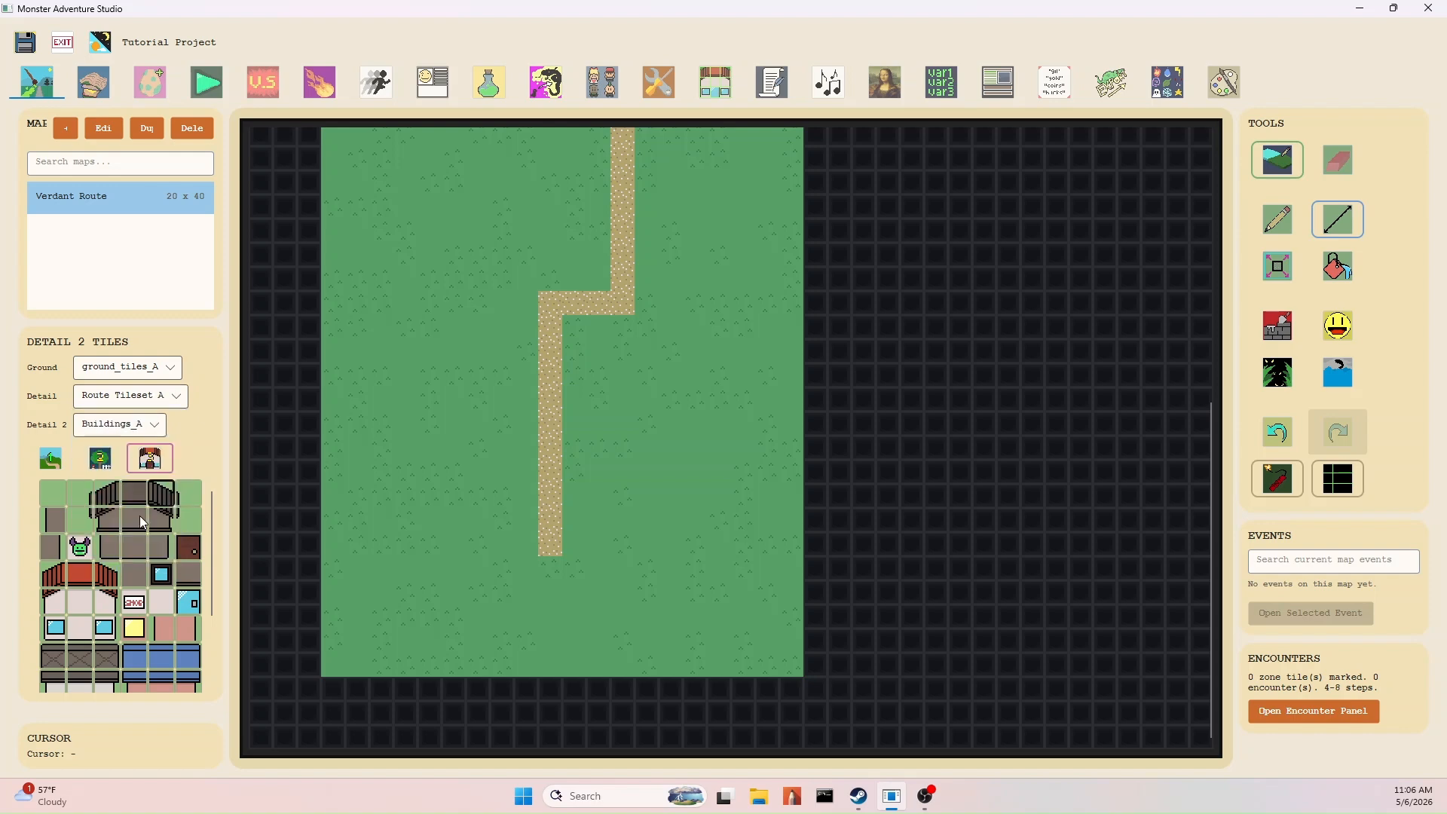
pyautogui.click(101, 457)
pyautogui.click(150, 458)
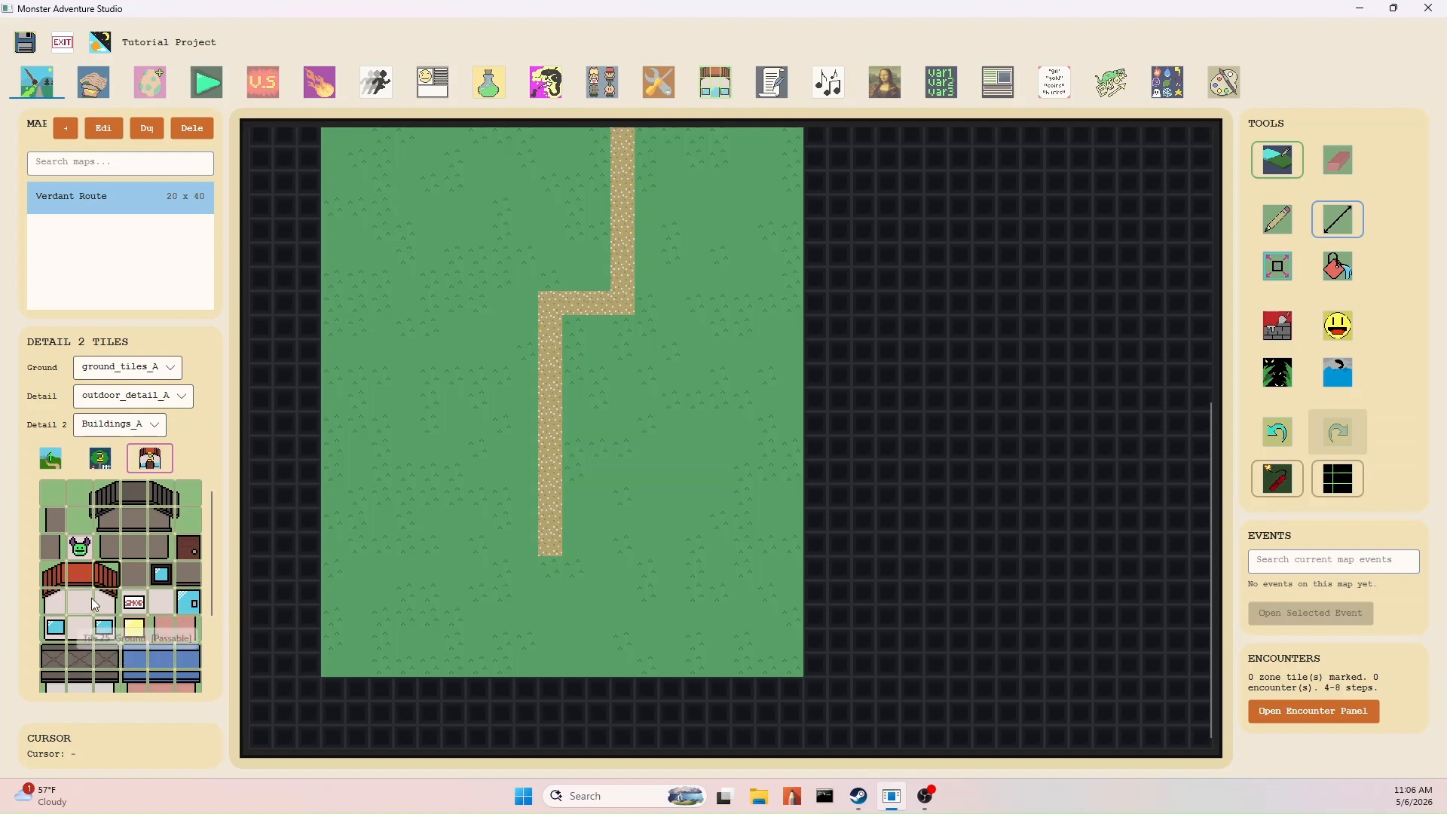
# Stamp the 3 x 3 red-roofed house on the Detail 2 layer, just west of the path's lower end, using the pencil tool.
pyautogui.moveTo(115, 574); pyautogui.dragTo(59, 633)
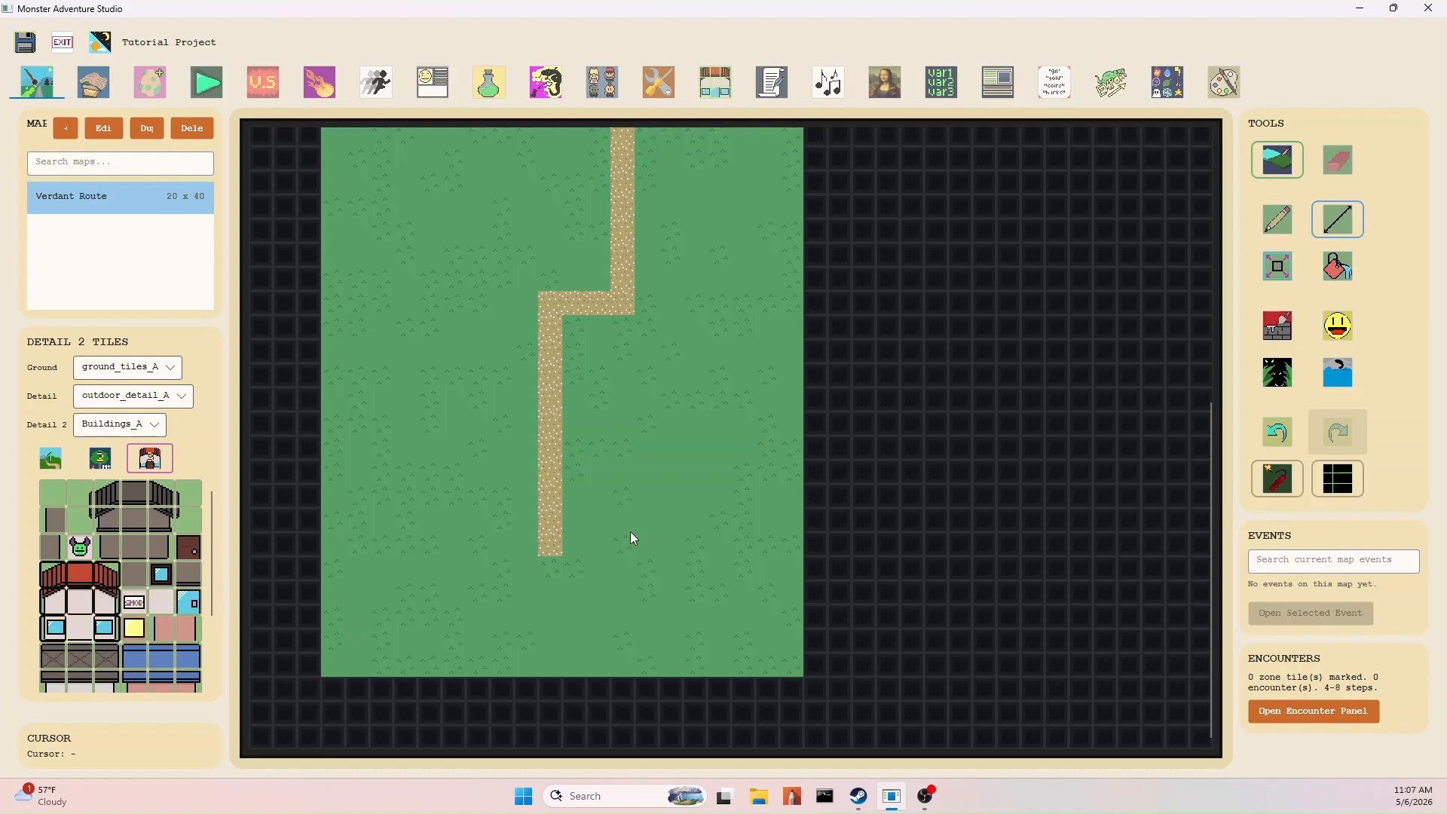
pyautogui.click(1283, 220)
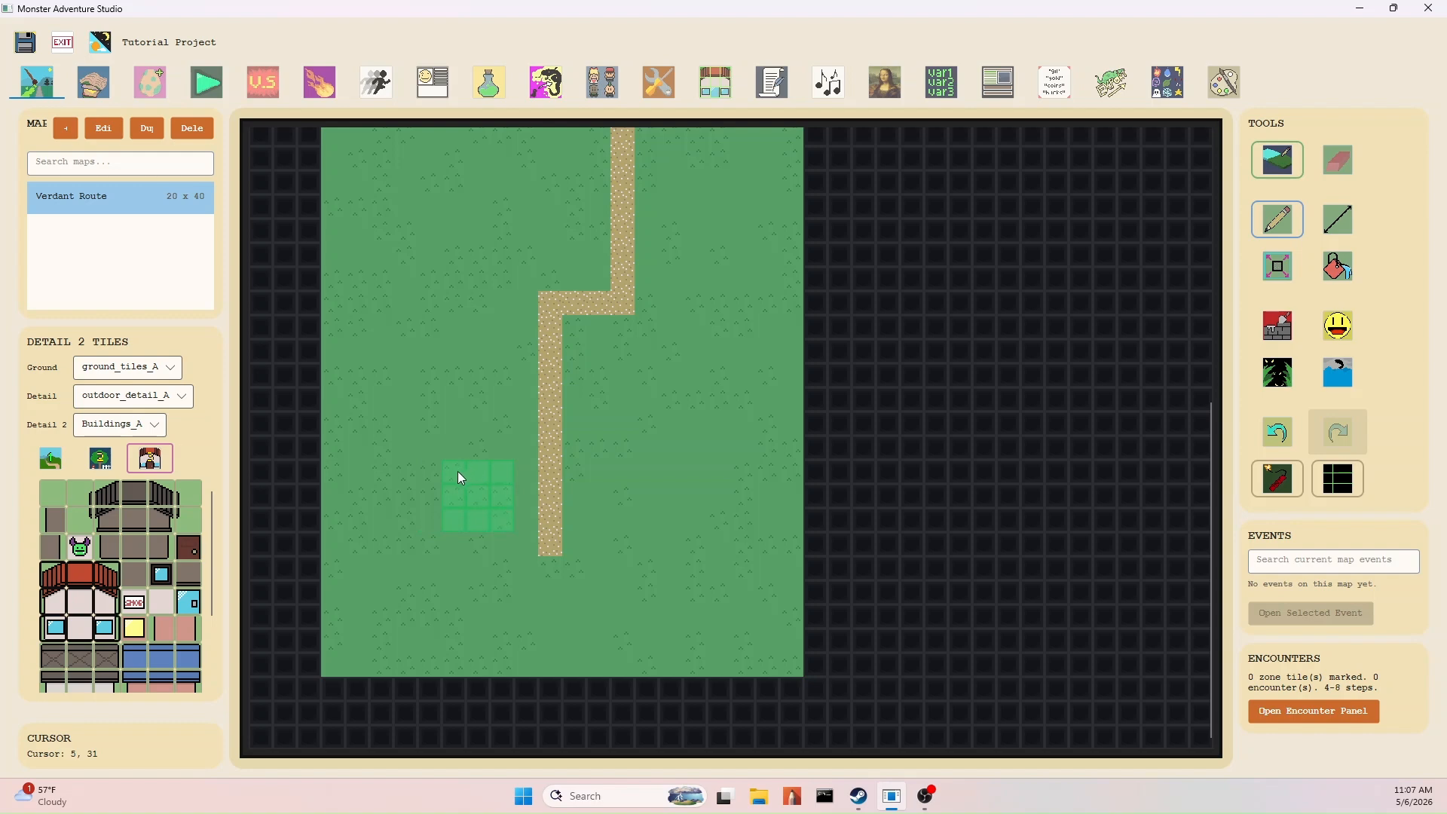
pyautogui.click(448, 474)
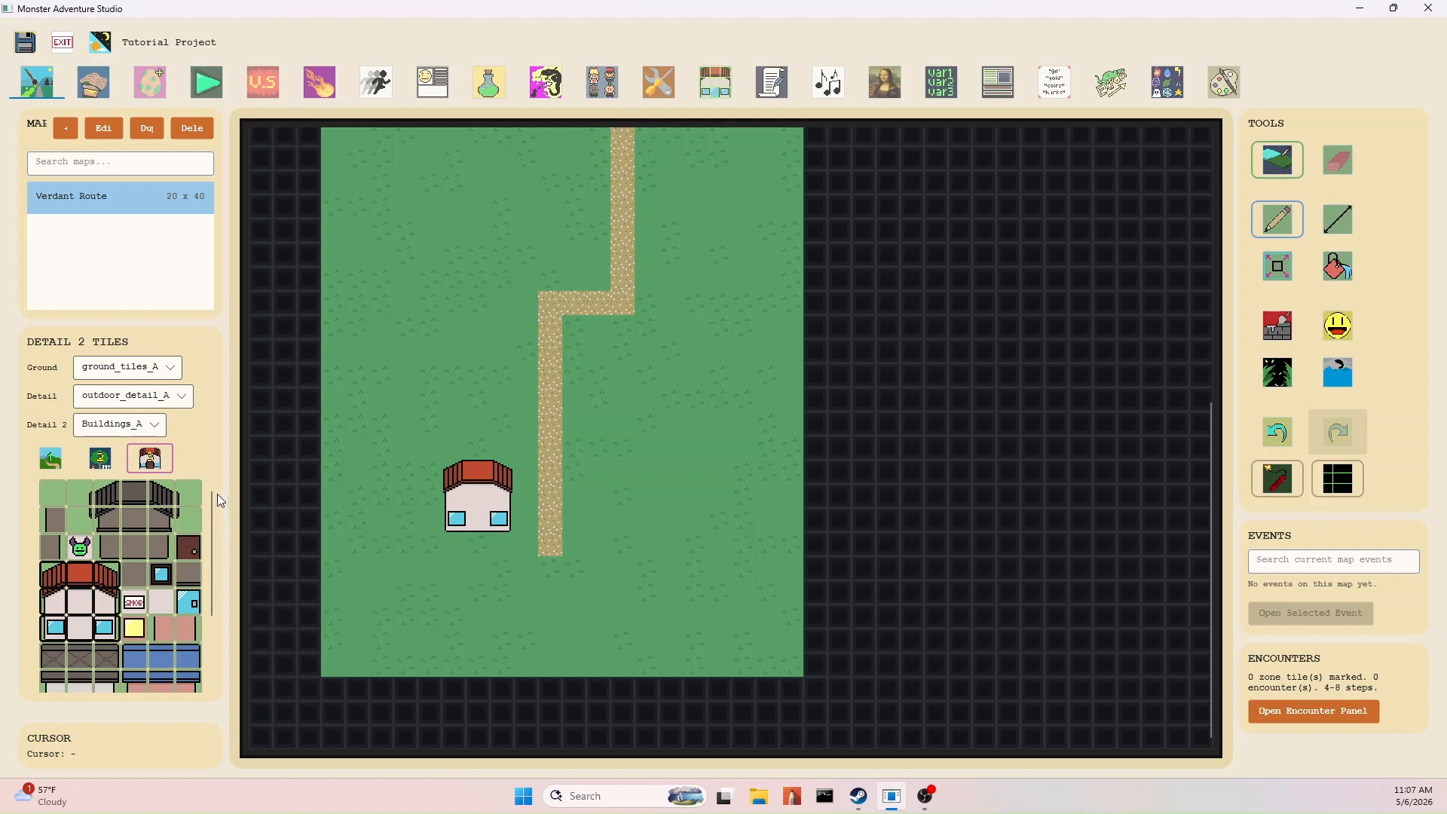
# Place the west end column of the grey-roofed building directly east of the path in the map's upper part.
pyautogui.scroll(10, 687, 503)
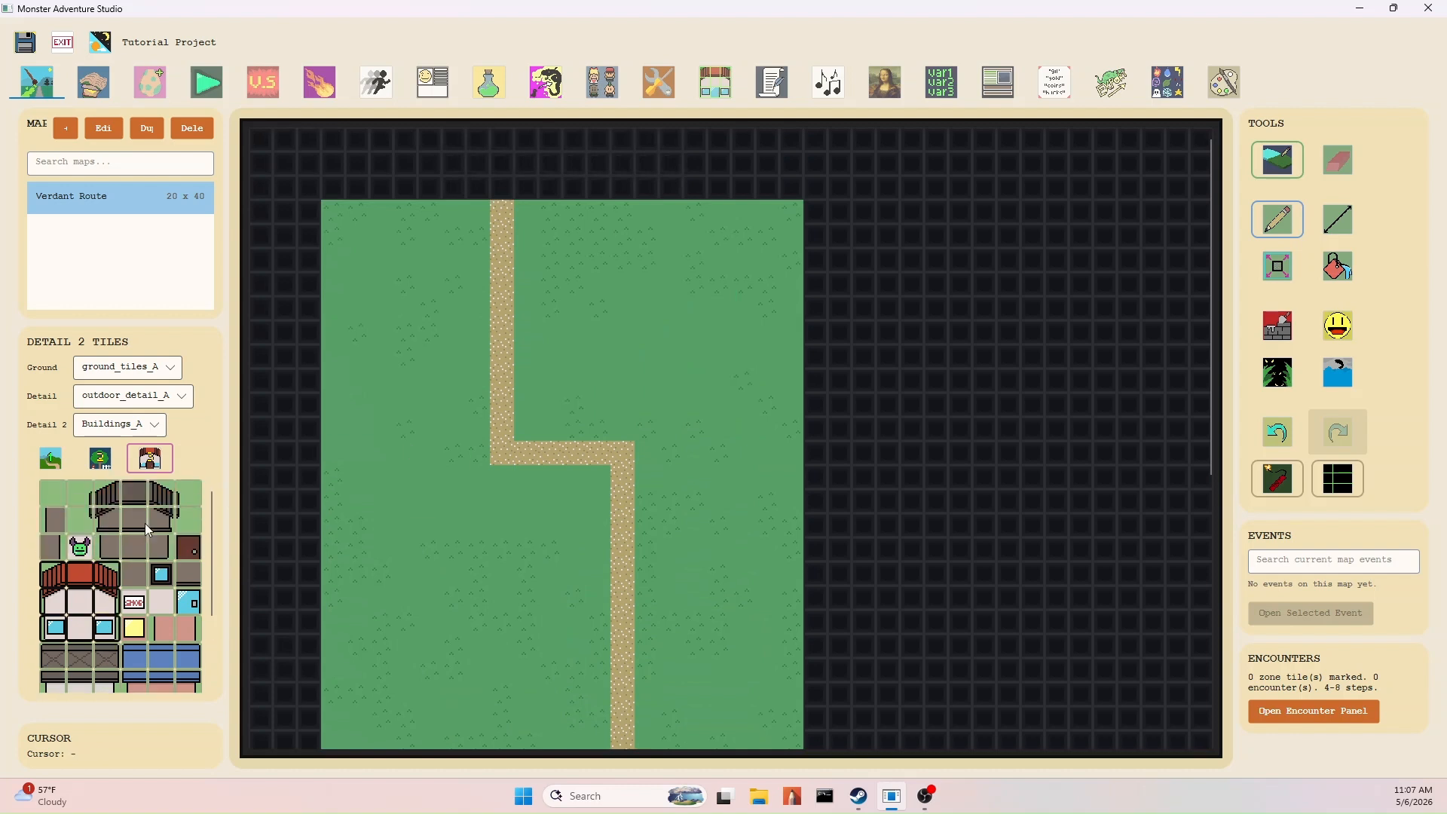
pyautogui.scroll(-3, 160, 505)
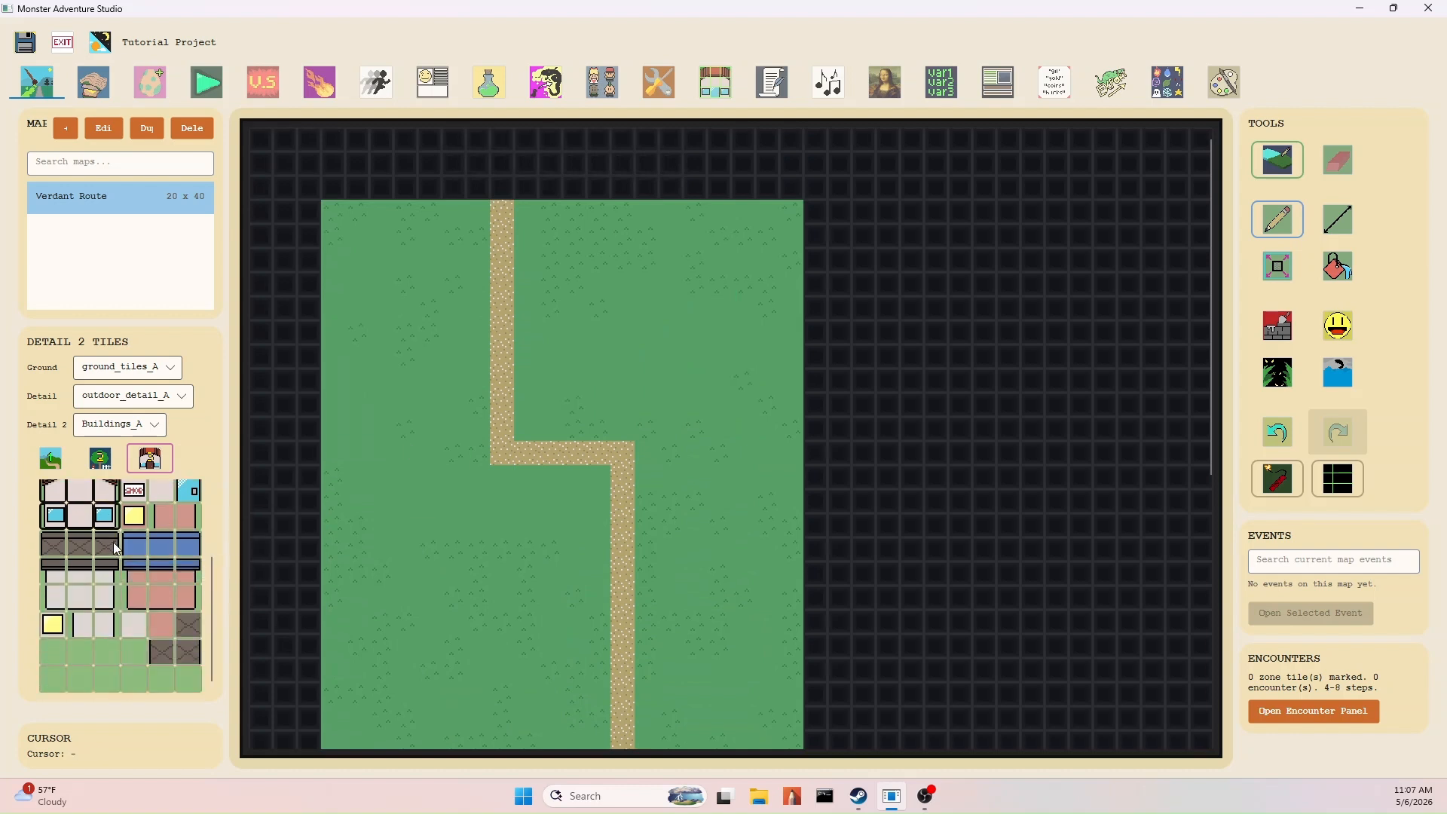
pyautogui.moveTo(55, 595); pyautogui.dragTo(106, 544)
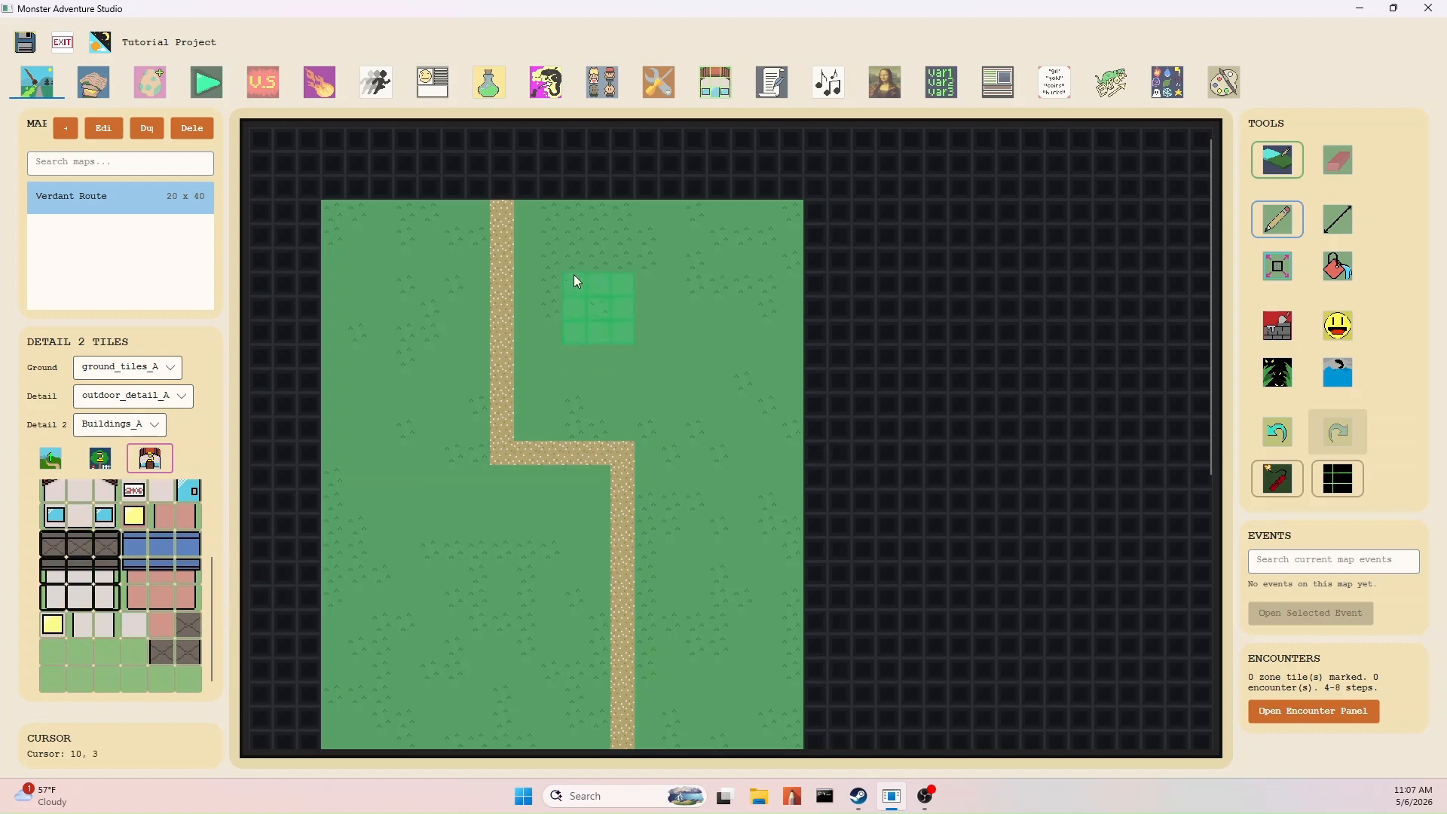
pyautogui.click(50, 548)
pyautogui.moveTo(59, 576); pyautogui.dragTo(59, 595)
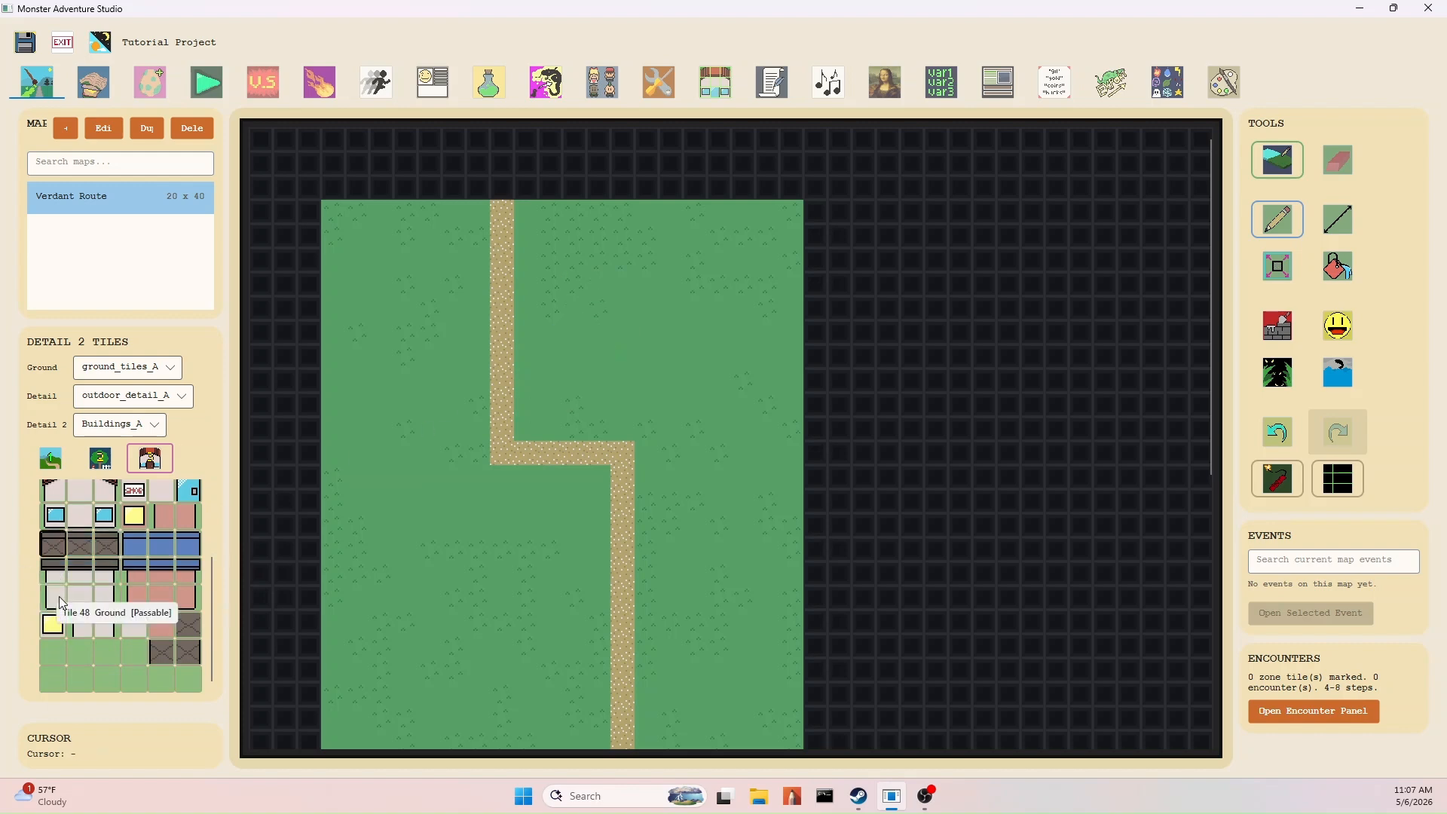
pyautogui.click(537, 363)
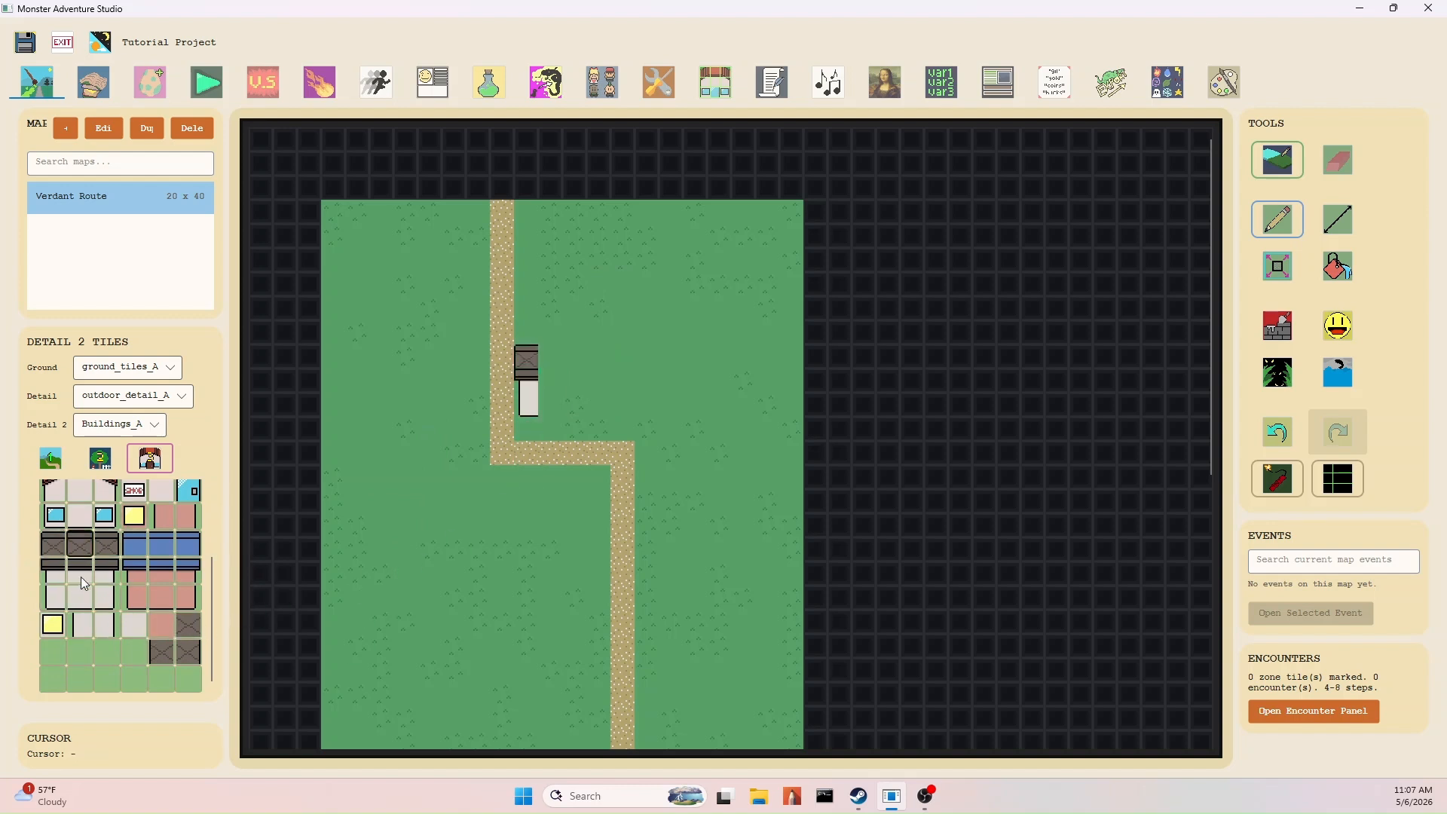
# Extend the grey-roofed building eastward with four middle roof-and-wall columns and close it with the east end column.
pyautogui.moveTo(79, 544); pyautogui.dragTo(79, 595)
pyautogui.click(560, 352)
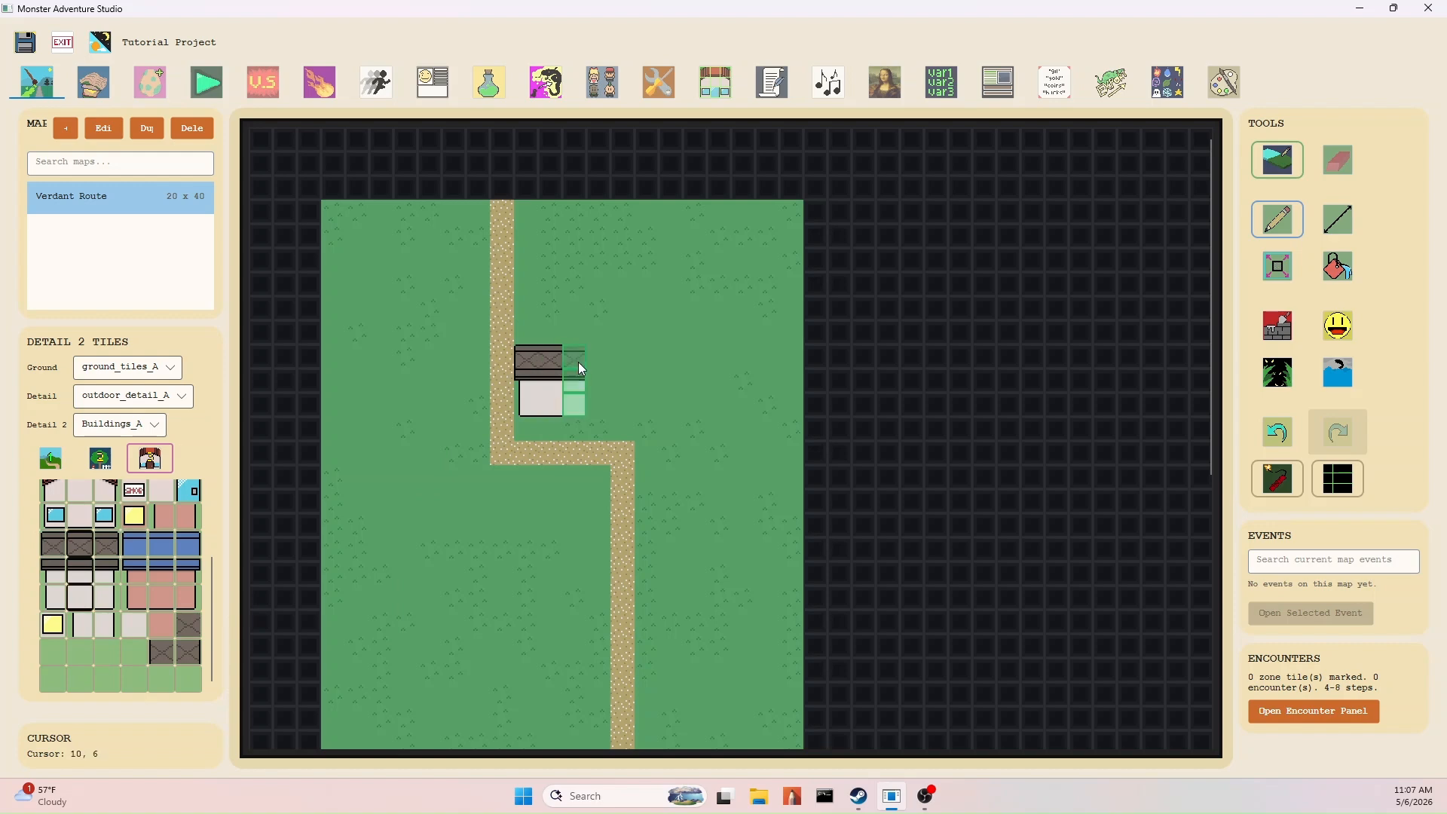
pyautogui.click(577, 362)
pyautogui.click(602, 357)
pyautogui.click(617, 355)
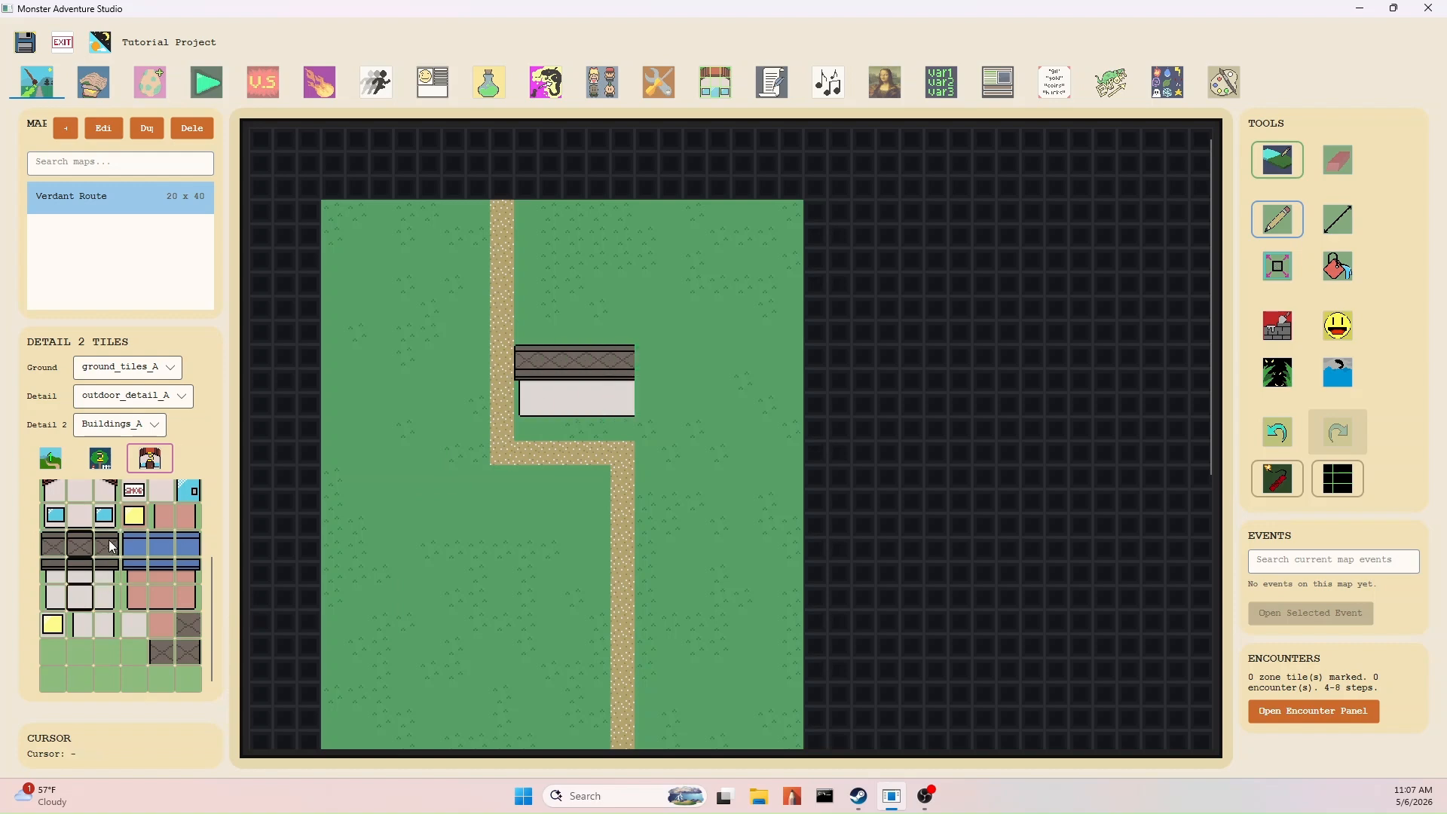
pyautogui.moveTo(108, 540); pyautogui.dragTo(110, 609)
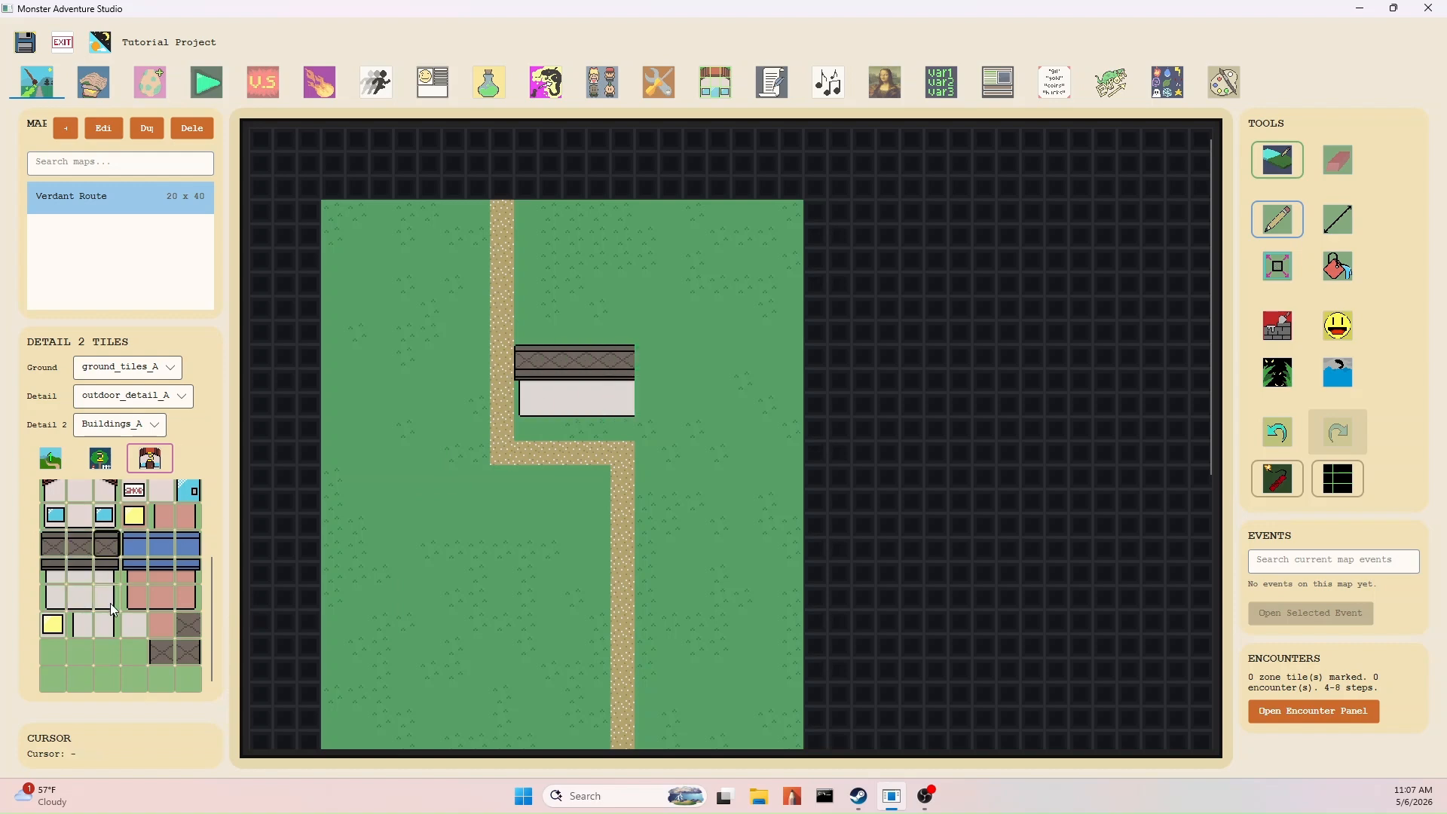
pyautogui.click(652, 349)
# Place the blue door tile in the bottom wall row of the grey-roofed building, in its fourth column from the west.
pyautogui.scroll(2, 83, 596)
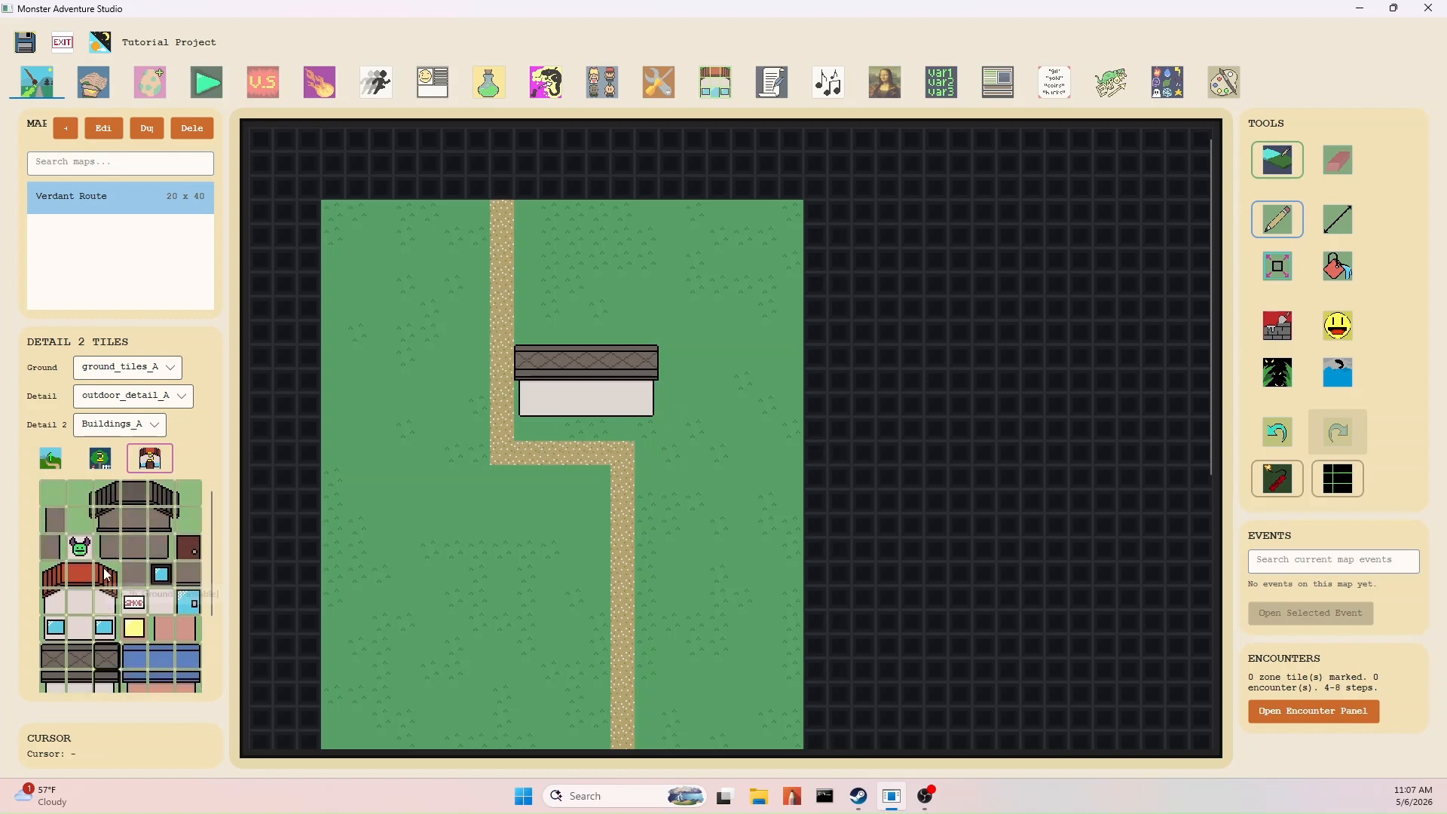
pyautogui.scroll(-2, 105, 575)
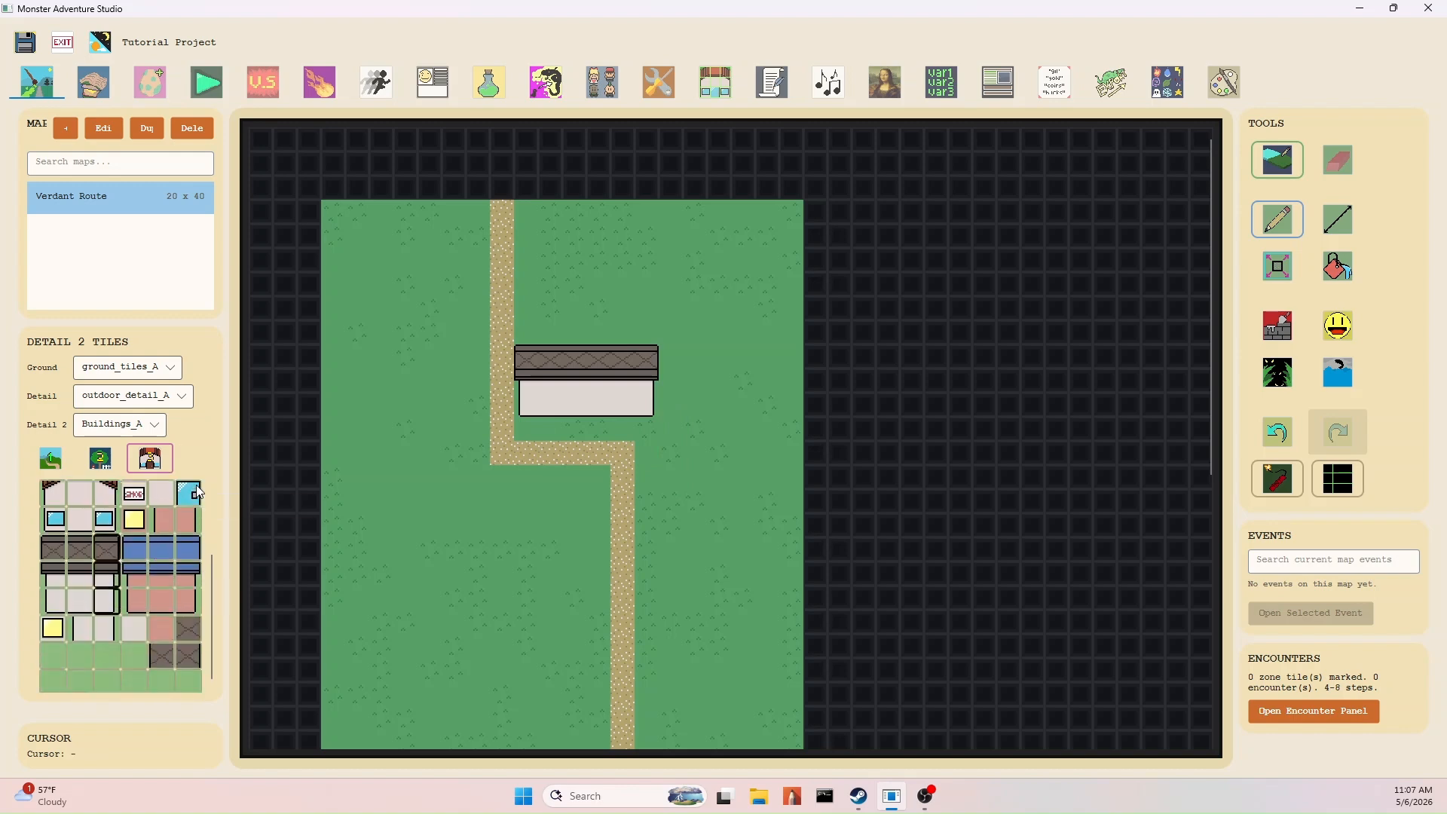
pyautogui.click(189, 494)
pyautogui.click(596, 406)
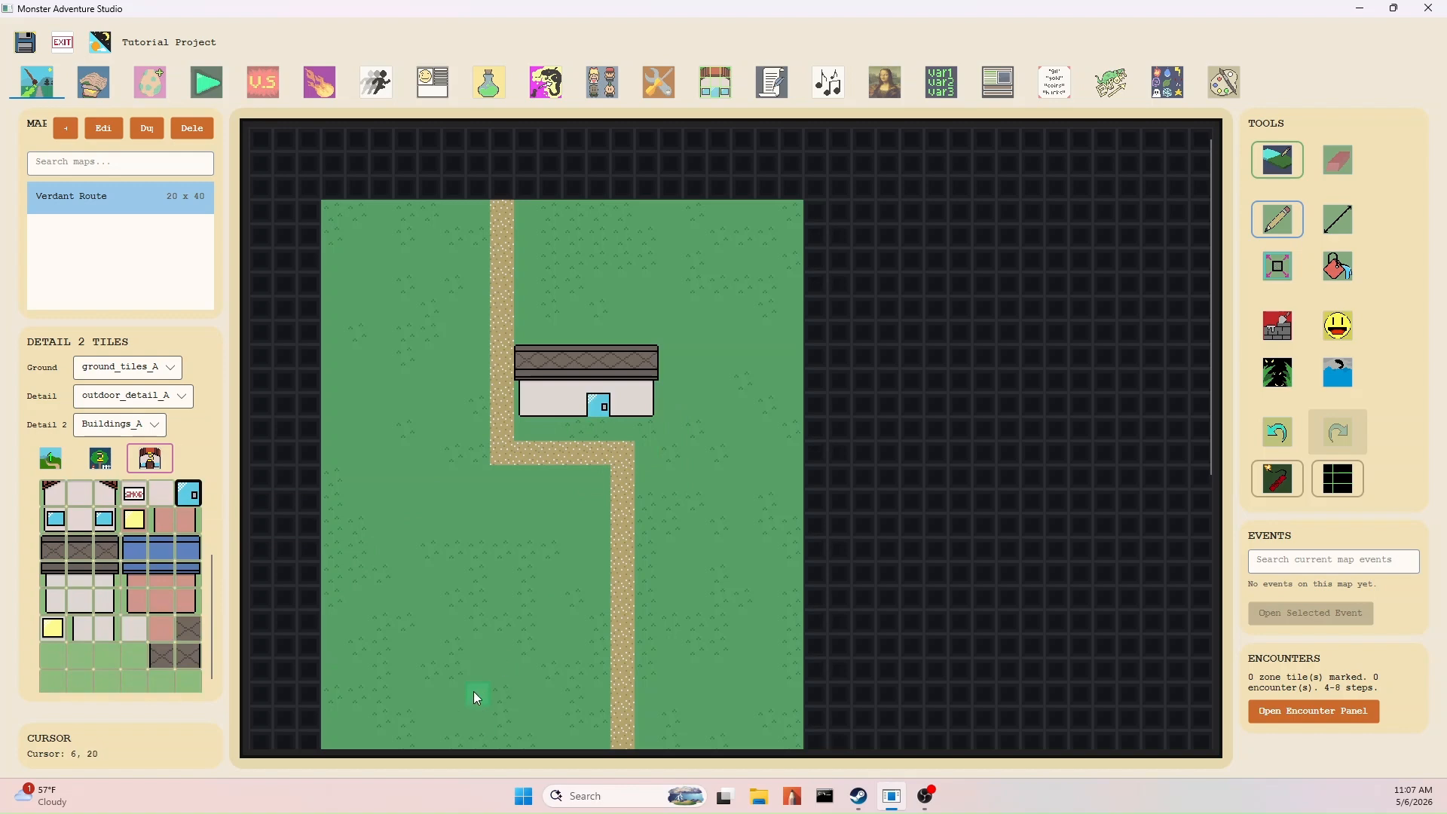
# Place the brown door tile between the two windows of the red-roofed house in the map's lower part.
pyautogui.scroll(-6, 477, 610)
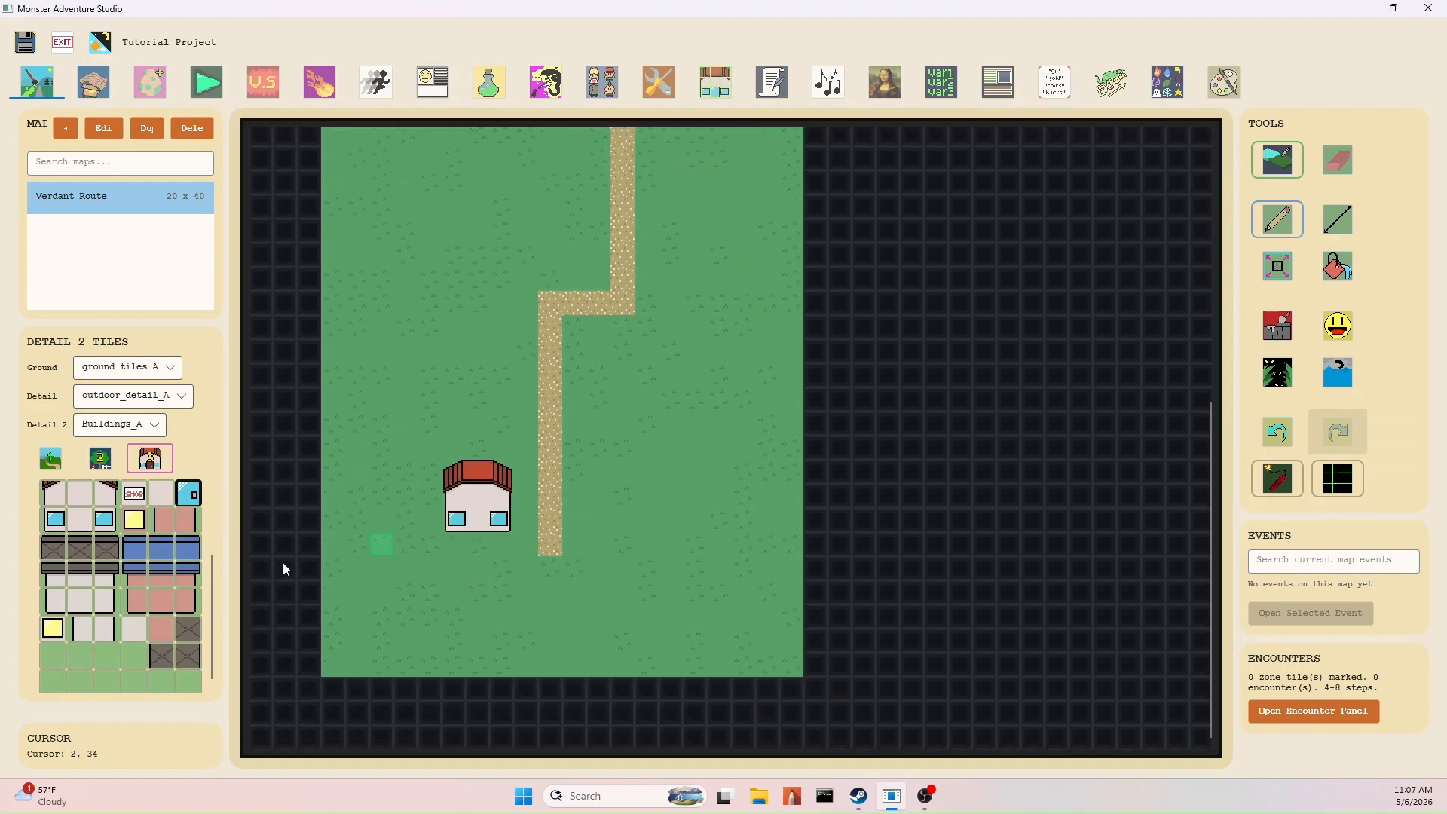
pyautogui.scroll(3, 151, 550)
pyautogui.click(187, 522)
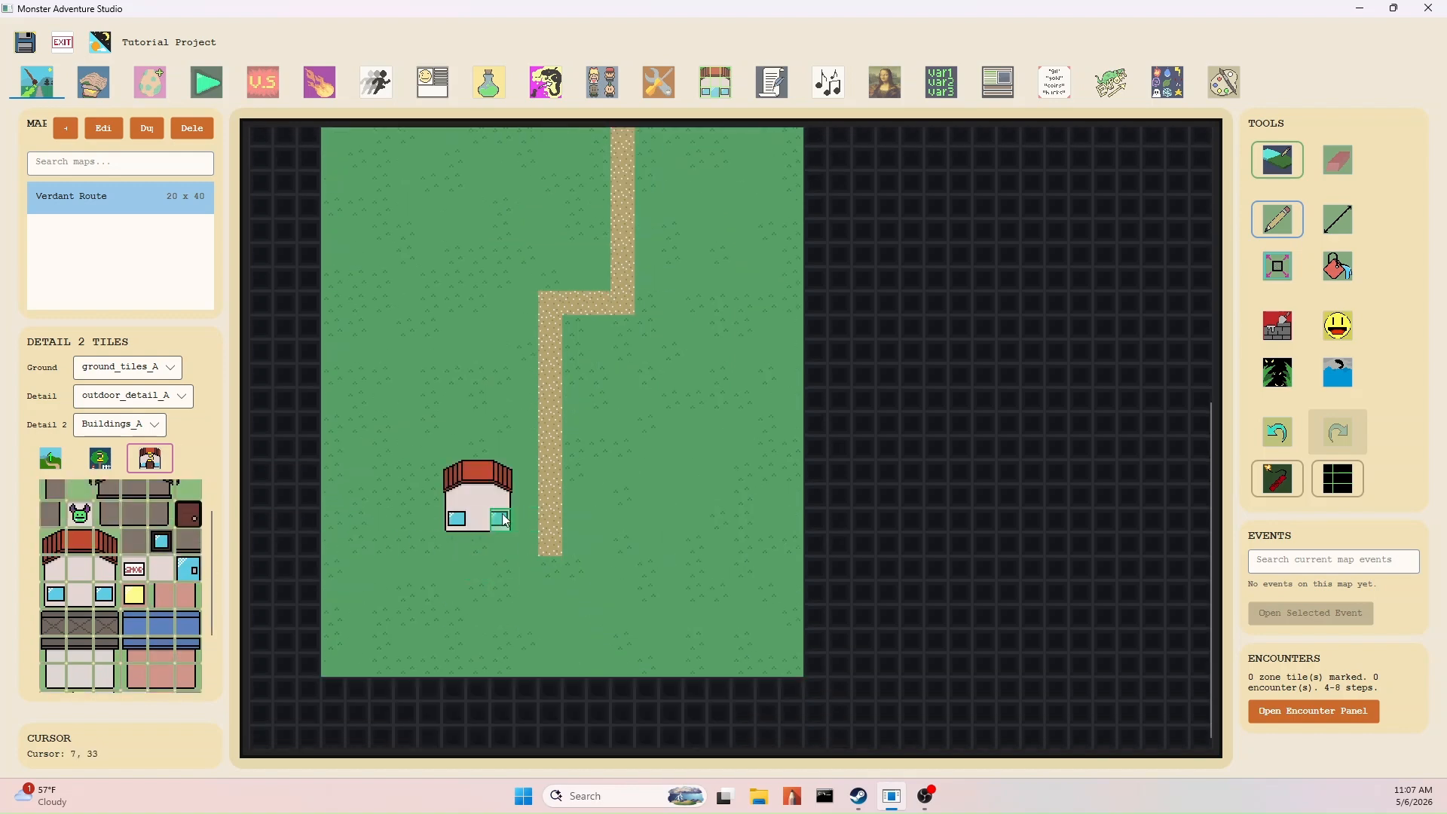
pyautogui.click(484, 520)
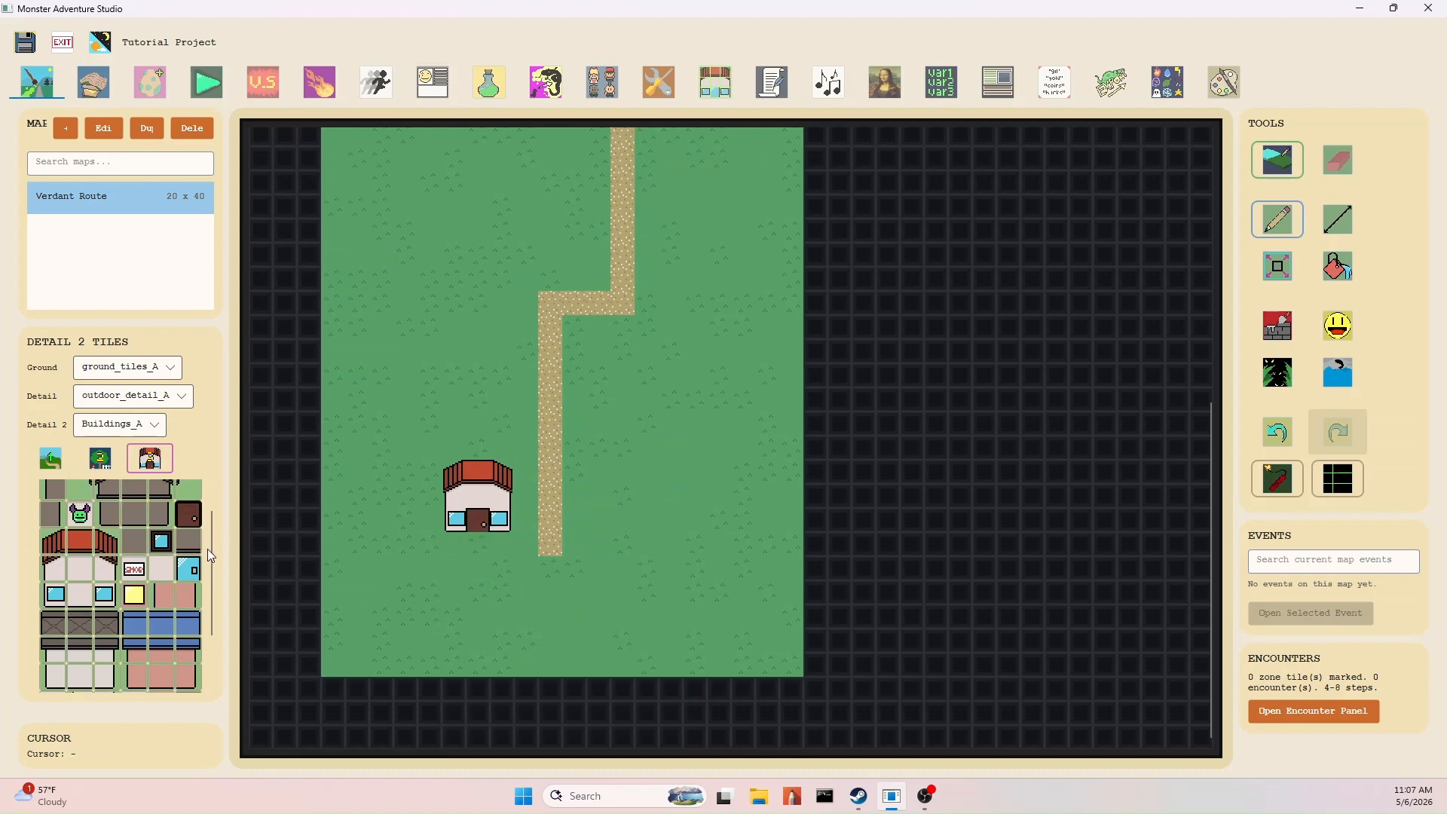
pyautogui.scroll(6, 514, 515)
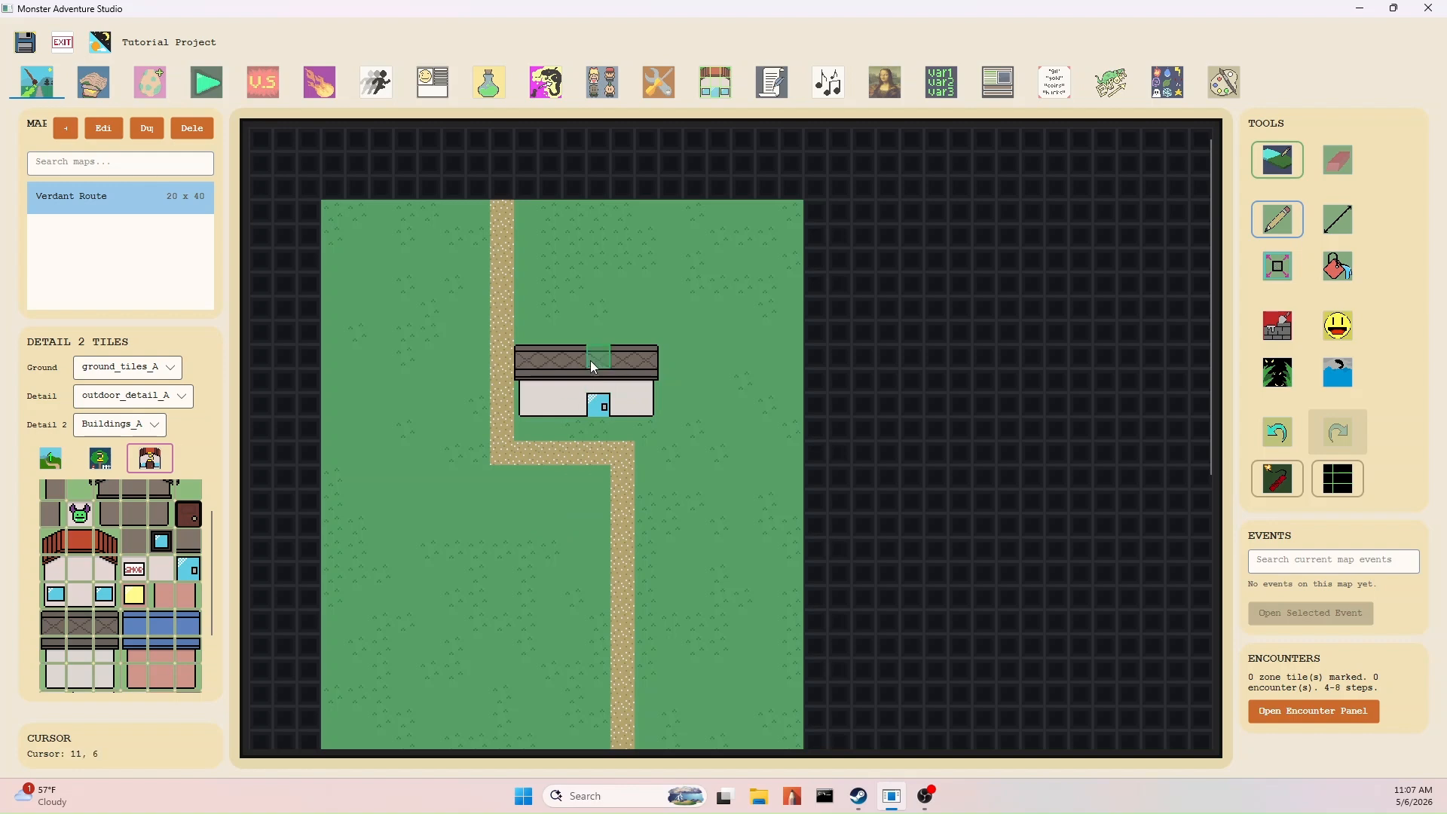
pyautogui.scroll(-6, 591, 360)
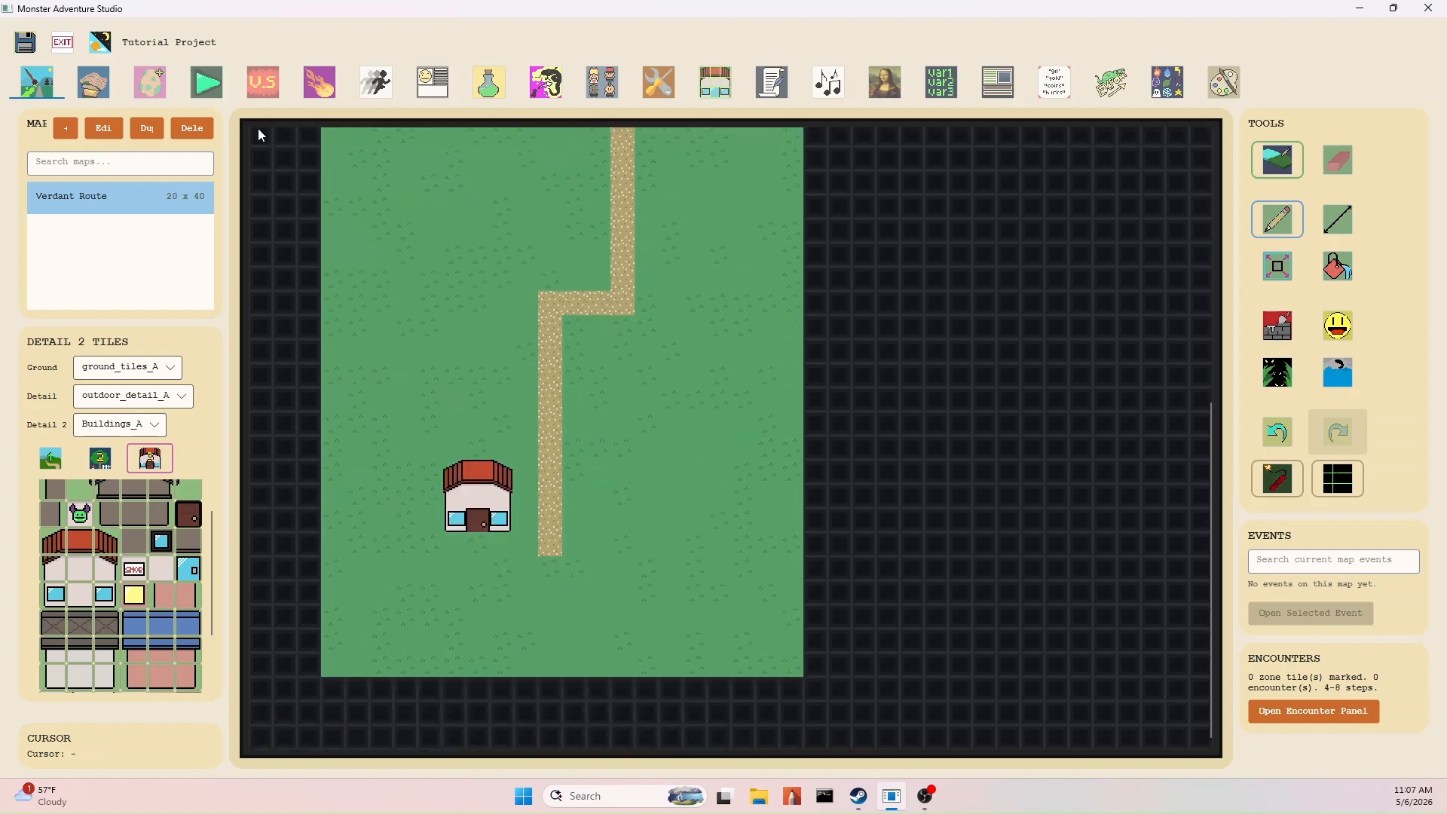
# Playtest the project with a new game, walking the character from the map's upper-left area down toward the red-roofed house.
pyautogui.click(202, 79)
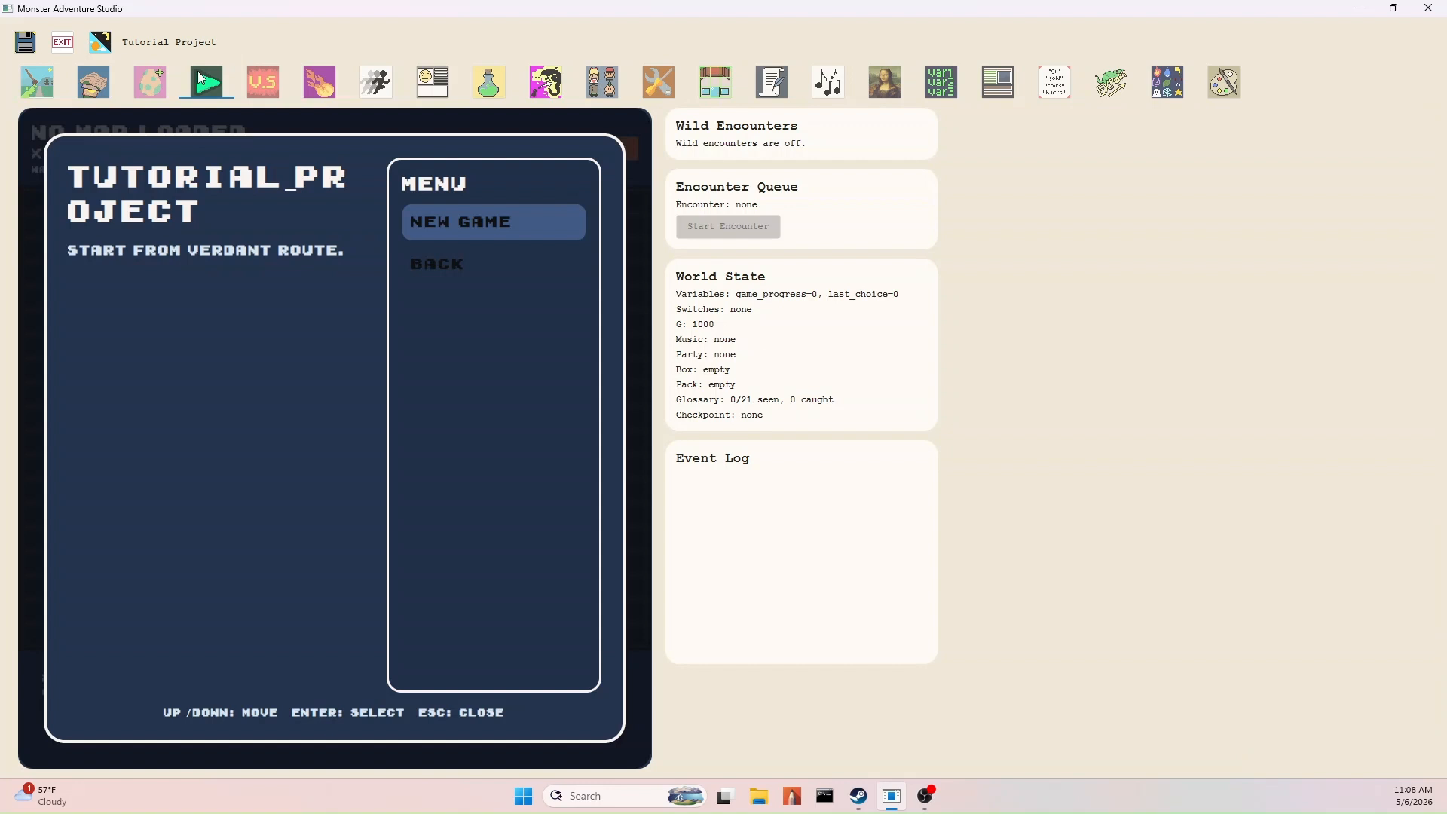
pyautogui.press('Return')
pyautogui.press('Down')
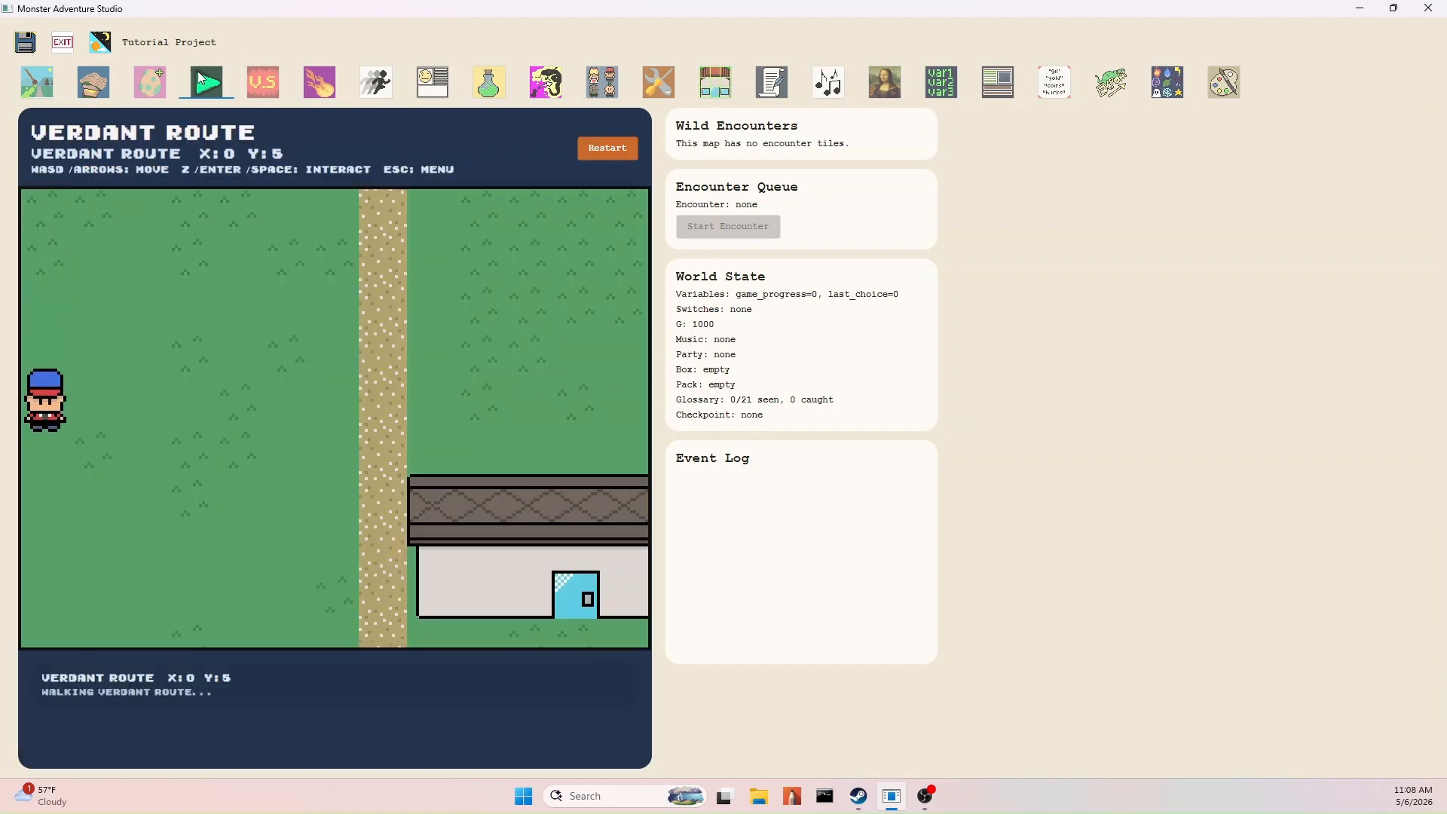
pyautogui.press('Up')
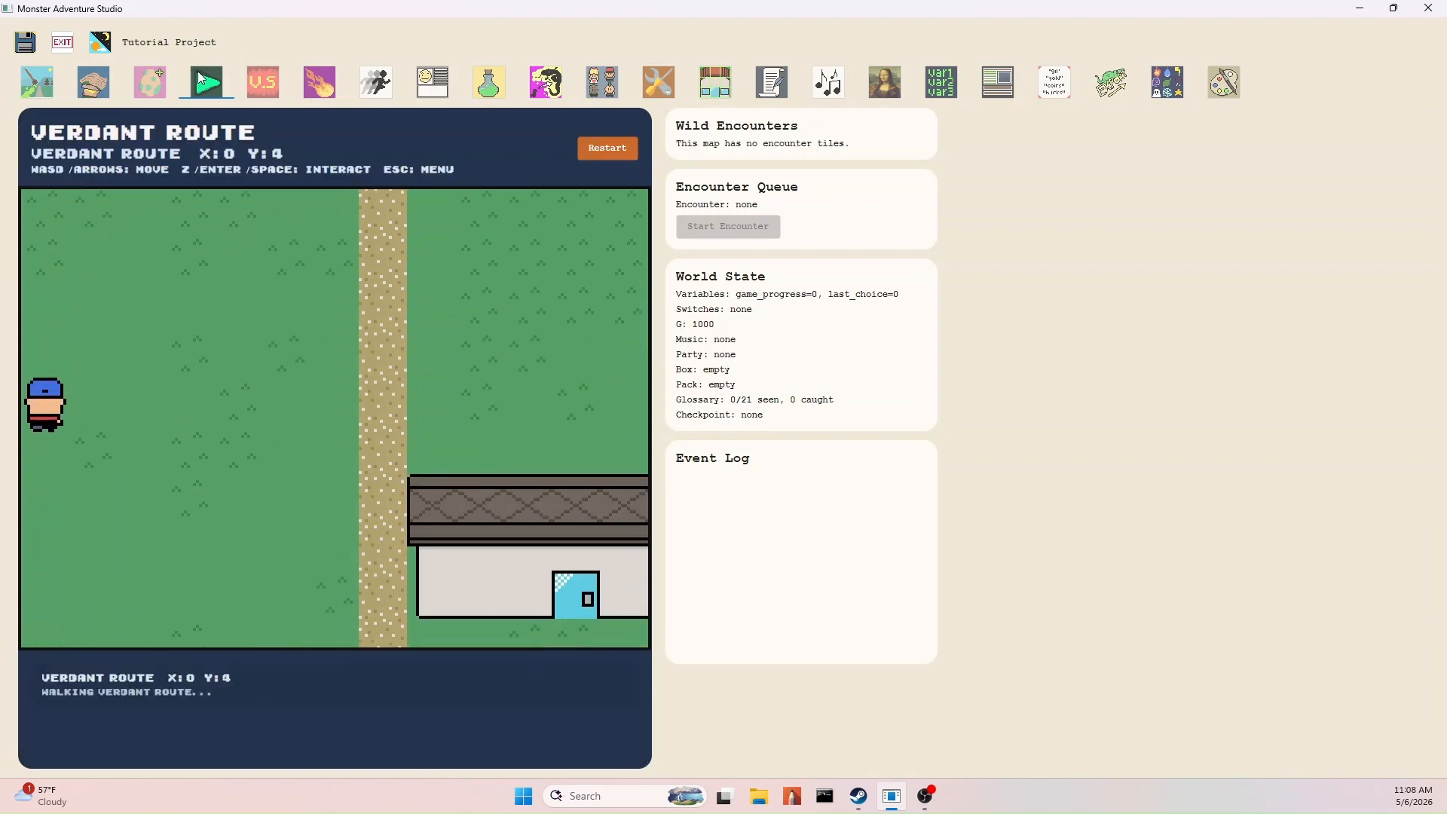
pyautogui.press('Down')
pyautogui.press('Down')
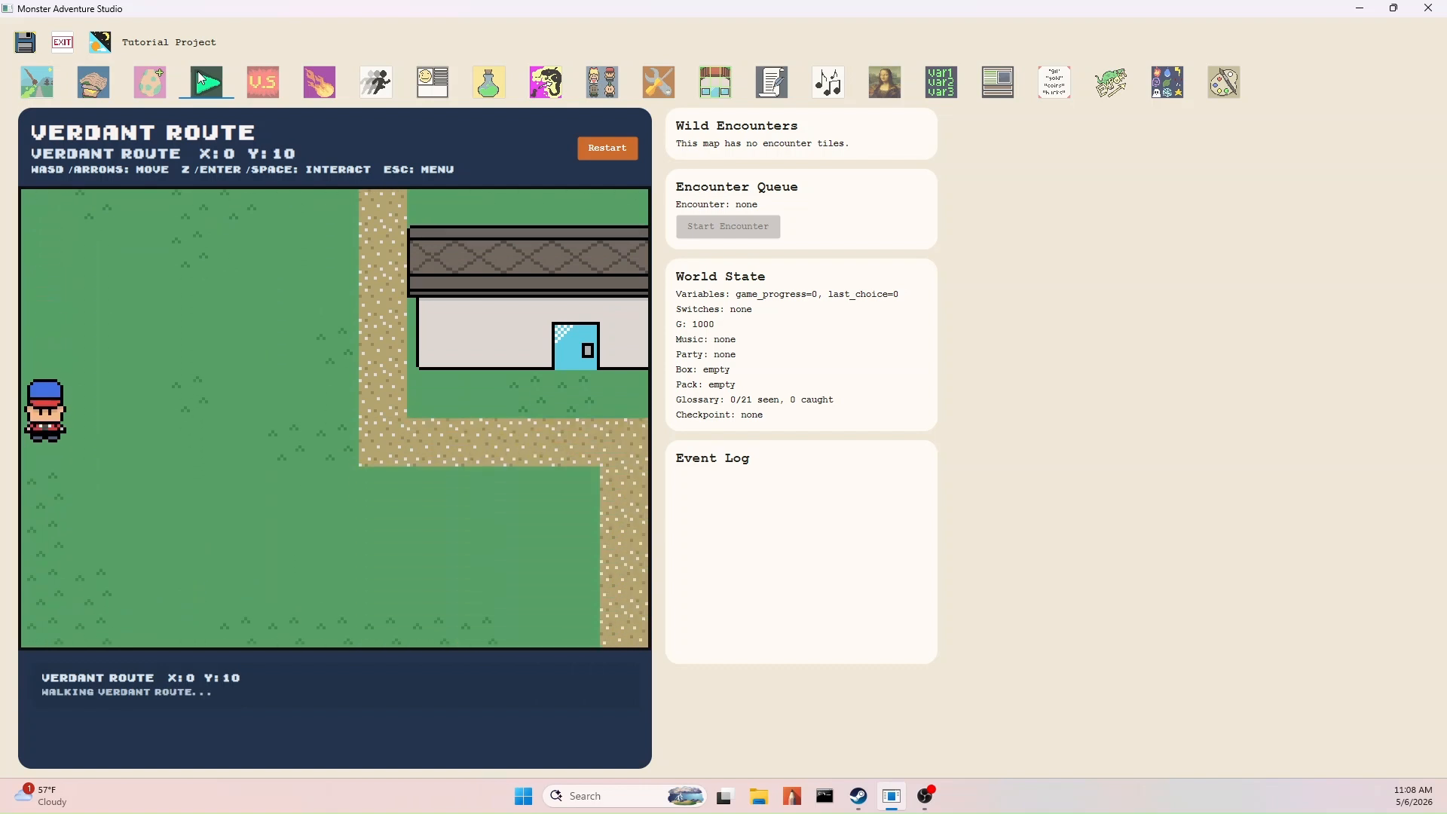
pyautogui.press('Right')
pyautogui.press('Right')
pyautogui.press('Down')
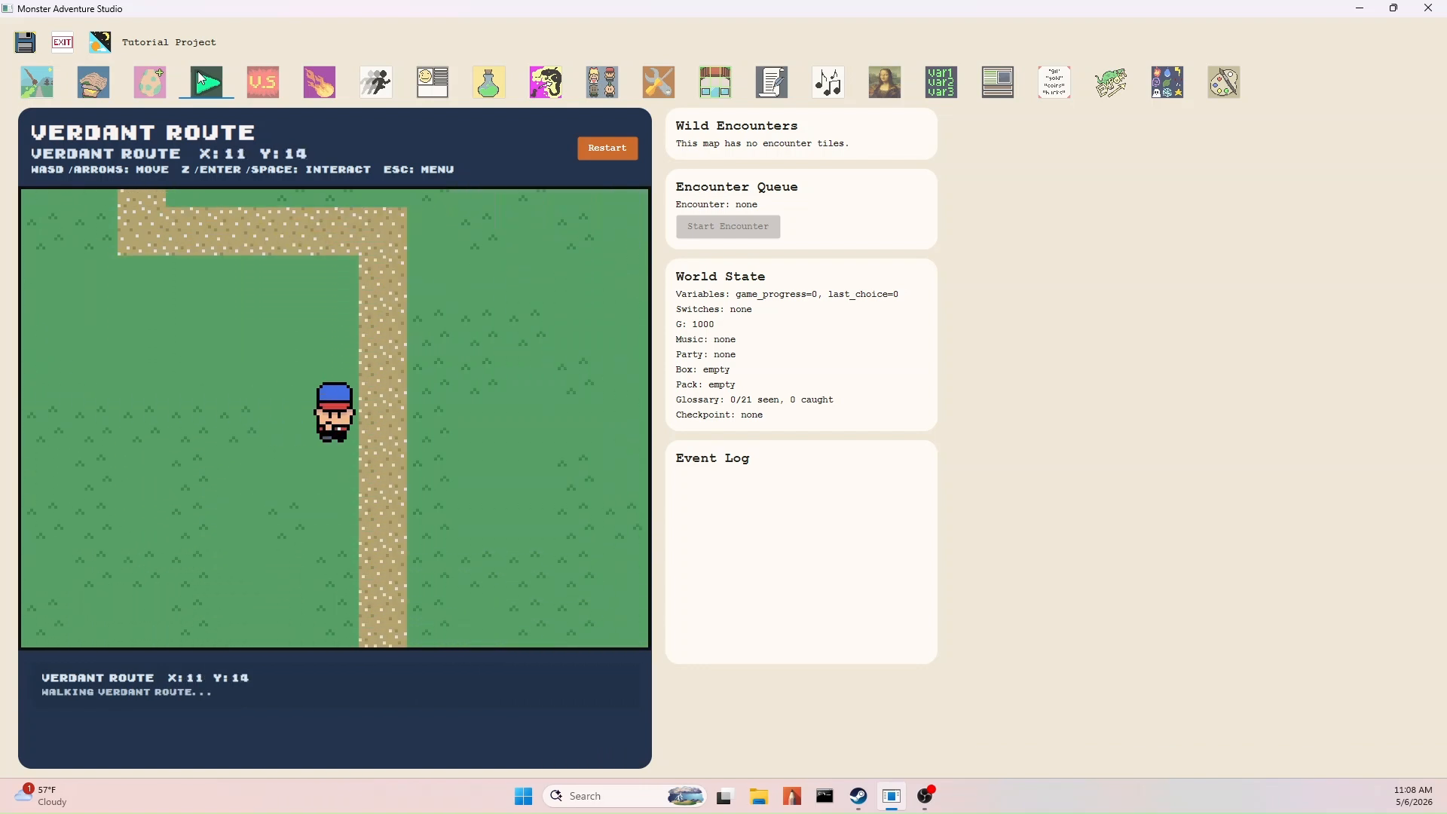
pyautogui.press('Down')
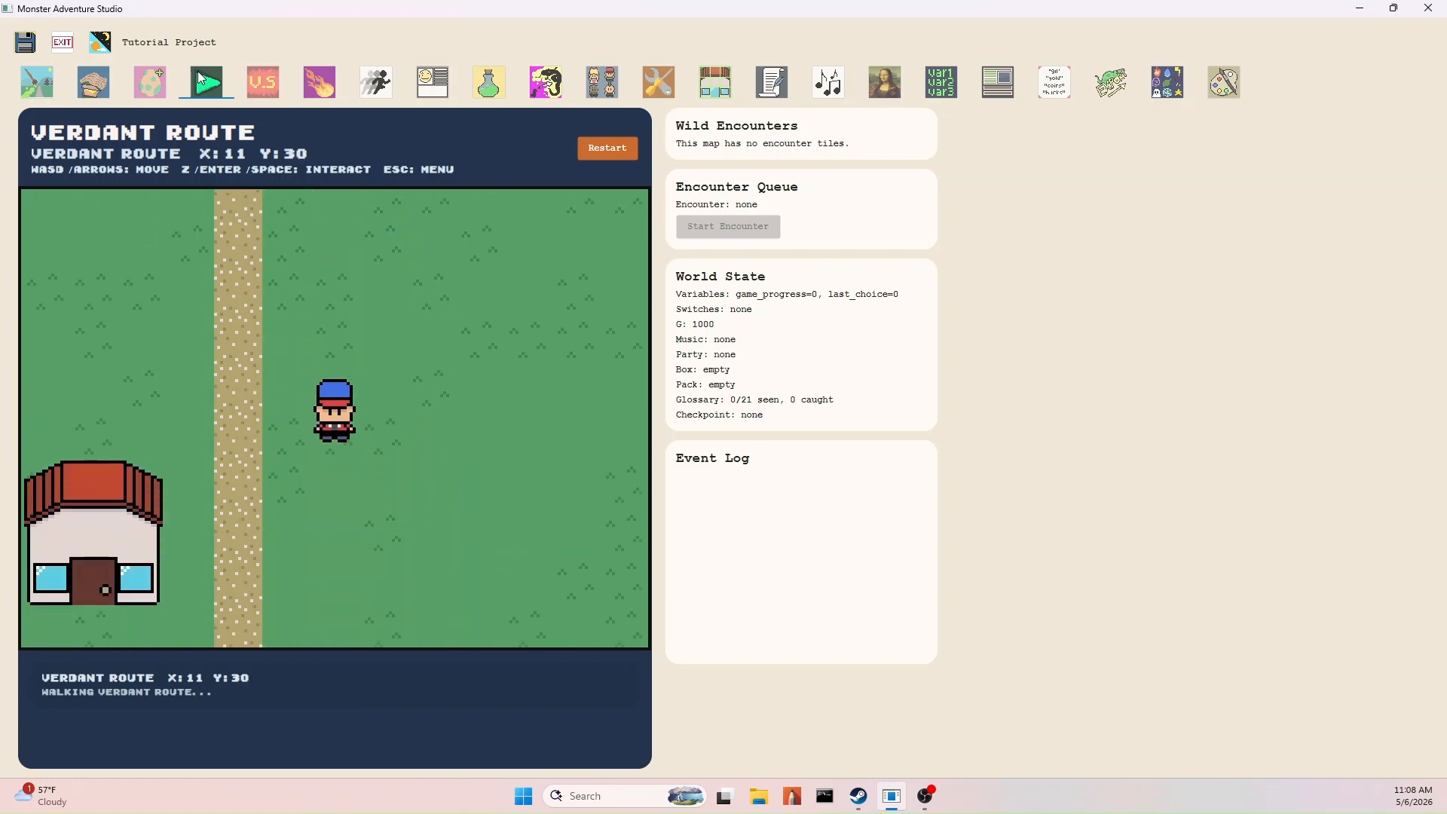
# Test walking across the red-roofed house by moving the character west past it and back east onto the path.
pyautogui.press('Left')
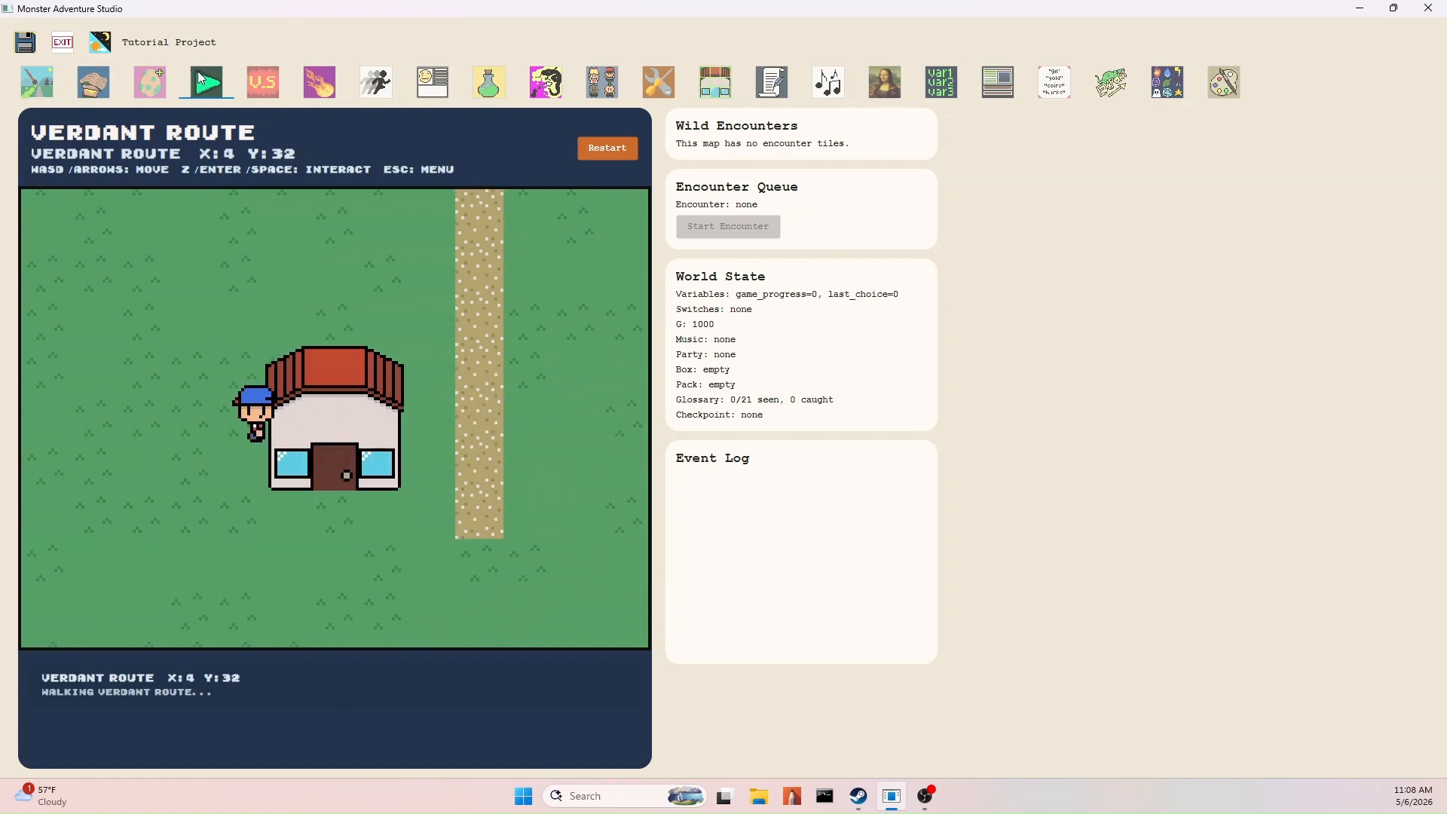
pyautogui.press('Right')
pyautogui.press('Left')
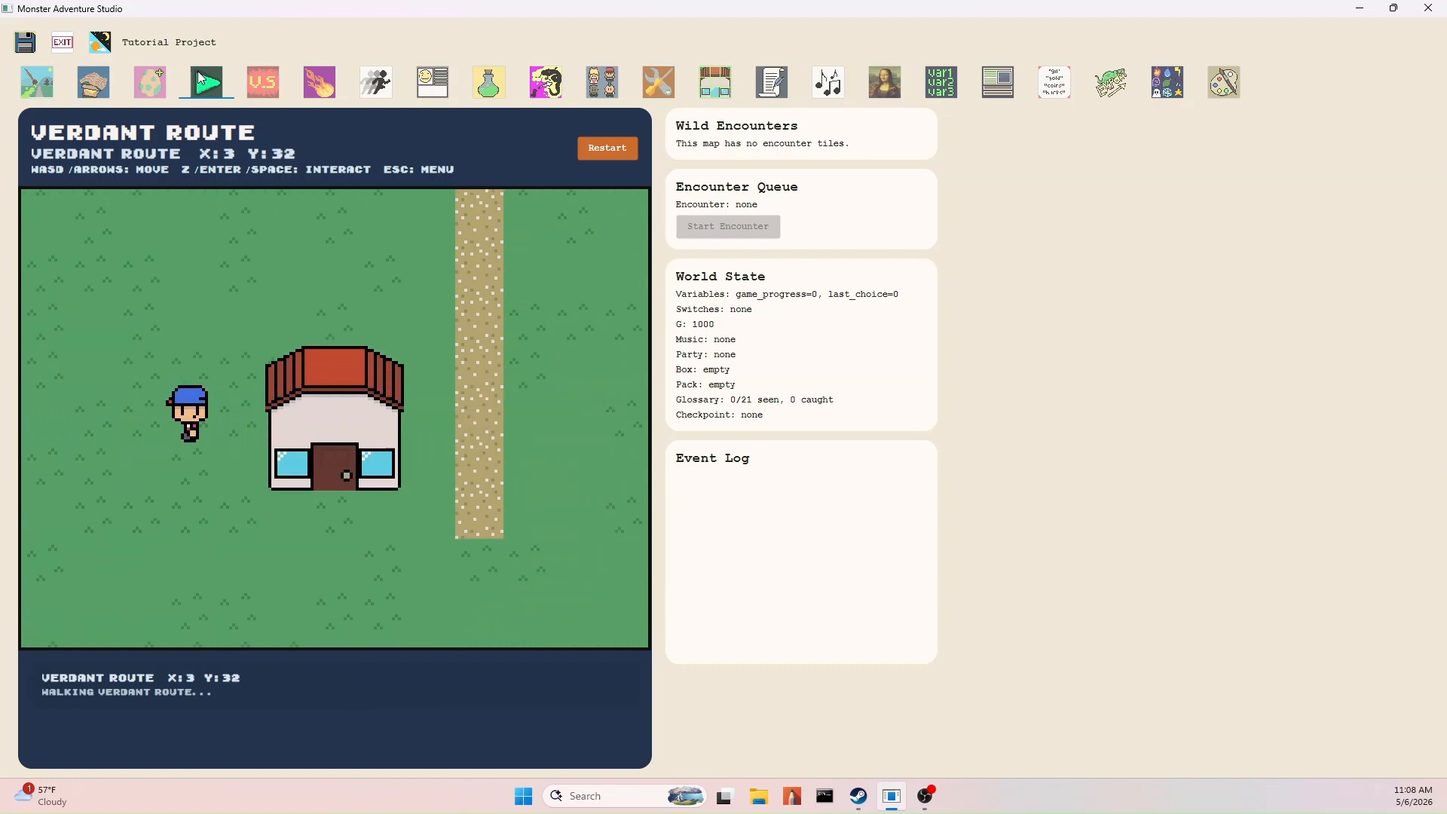
pyautogui.press('Right')
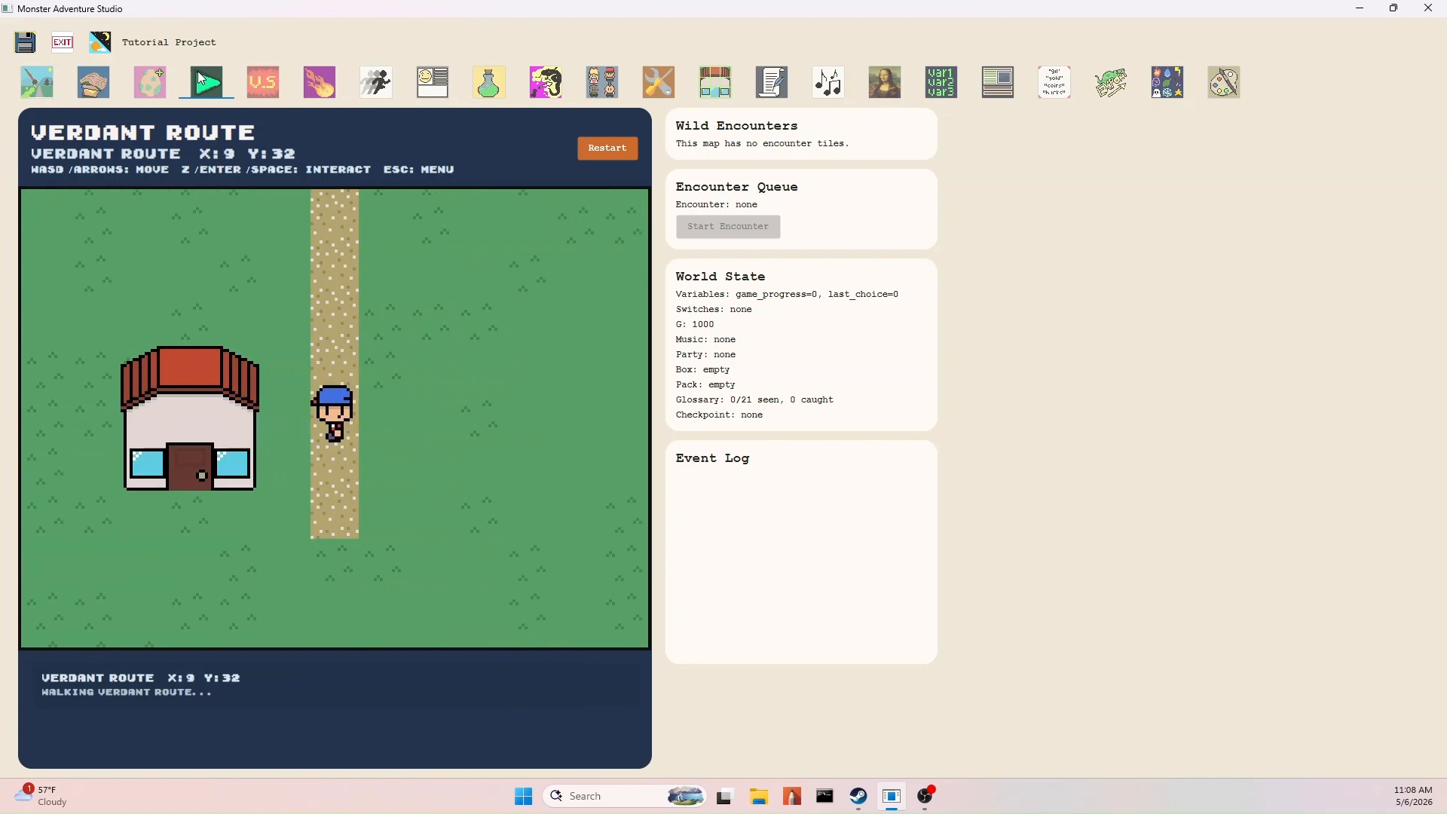
# Mark the tiles of the red-roofed house and the grey-roofed building as blocked on the Verdant Route map, leaving both doors free.
pyautogui.click(109, 83)
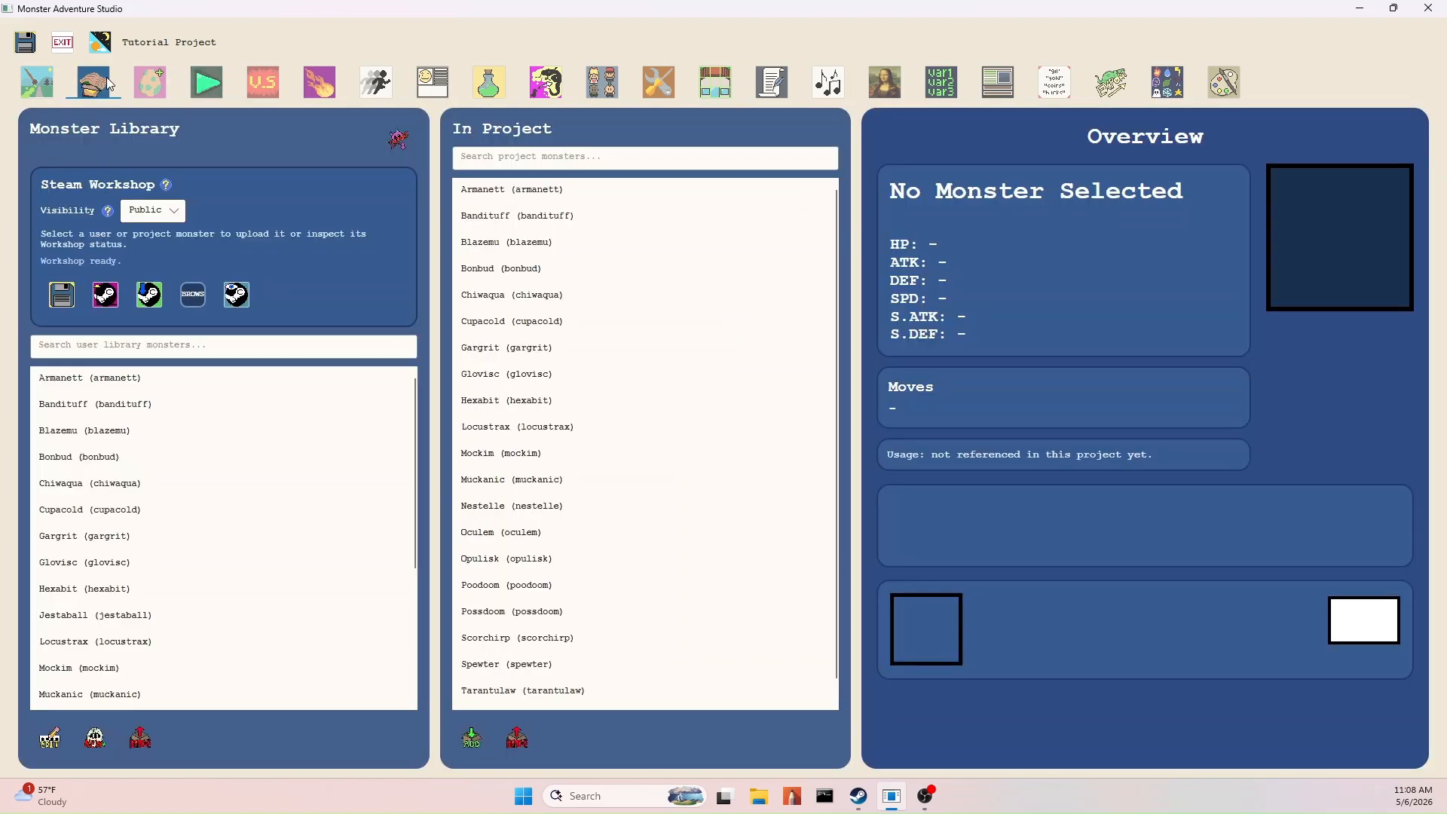
pyautogui.click(37, 81)
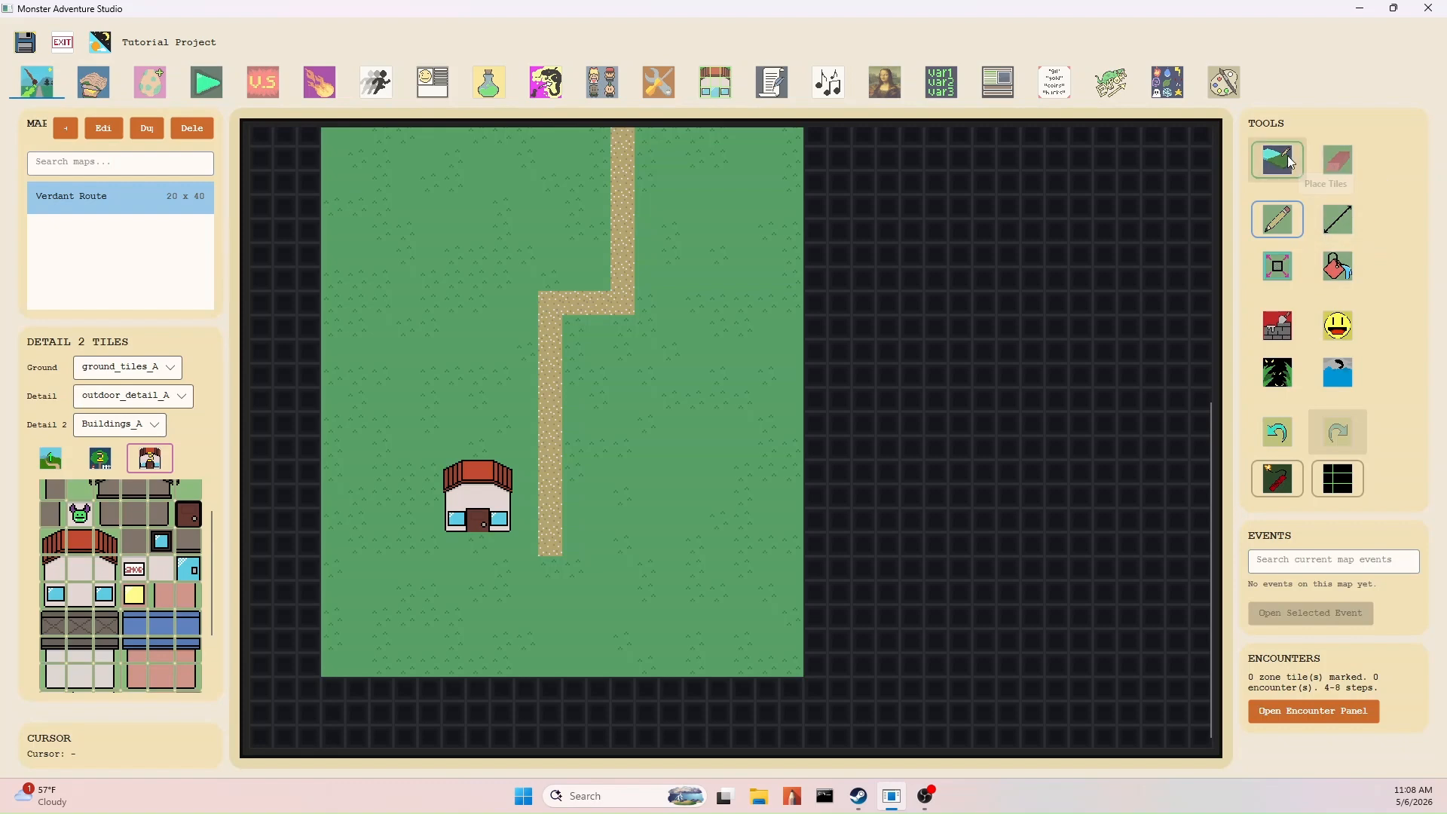
pyautogui.click(1289, 324)
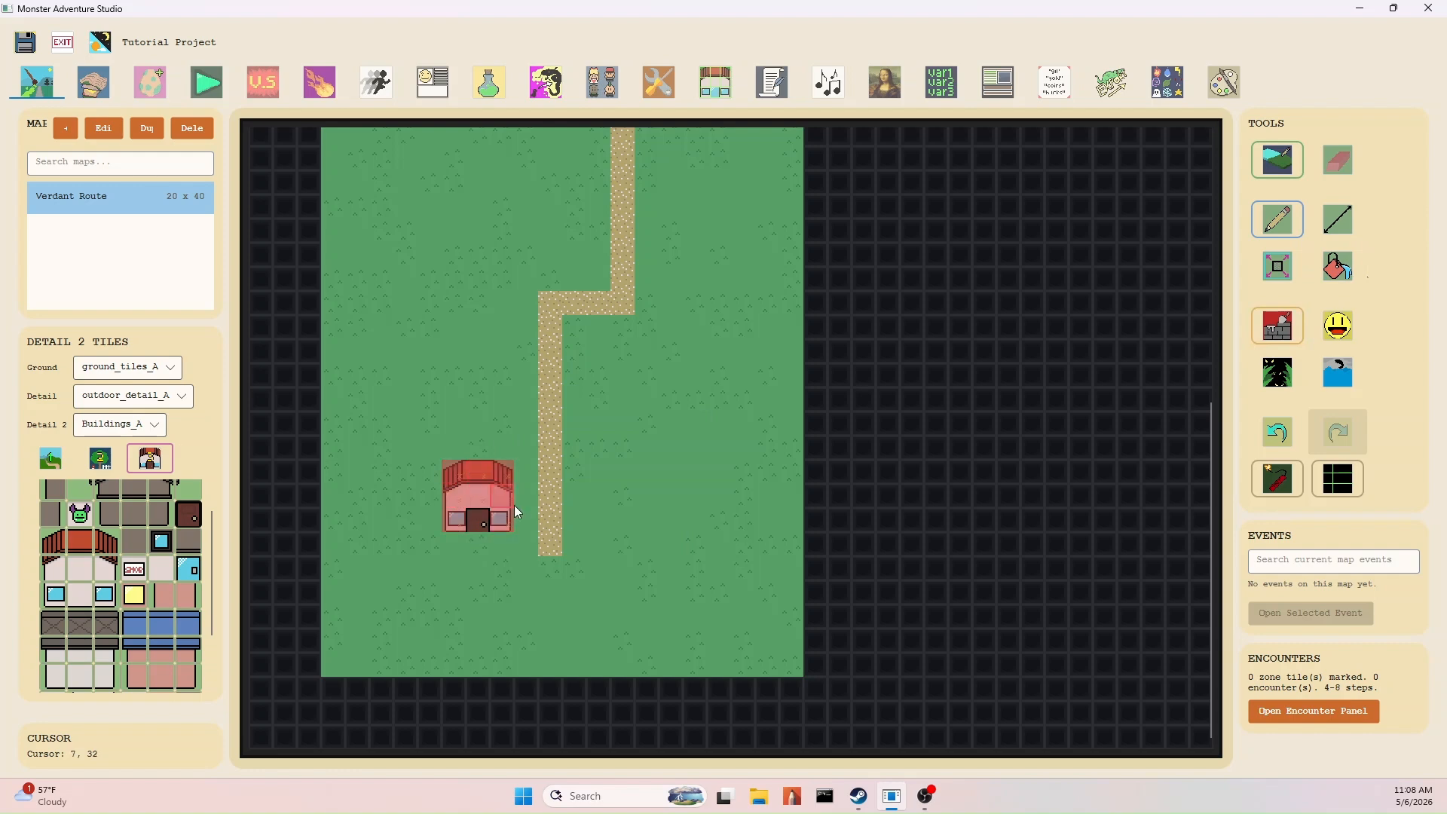
pyautogui.scroll(5, 633, 476)
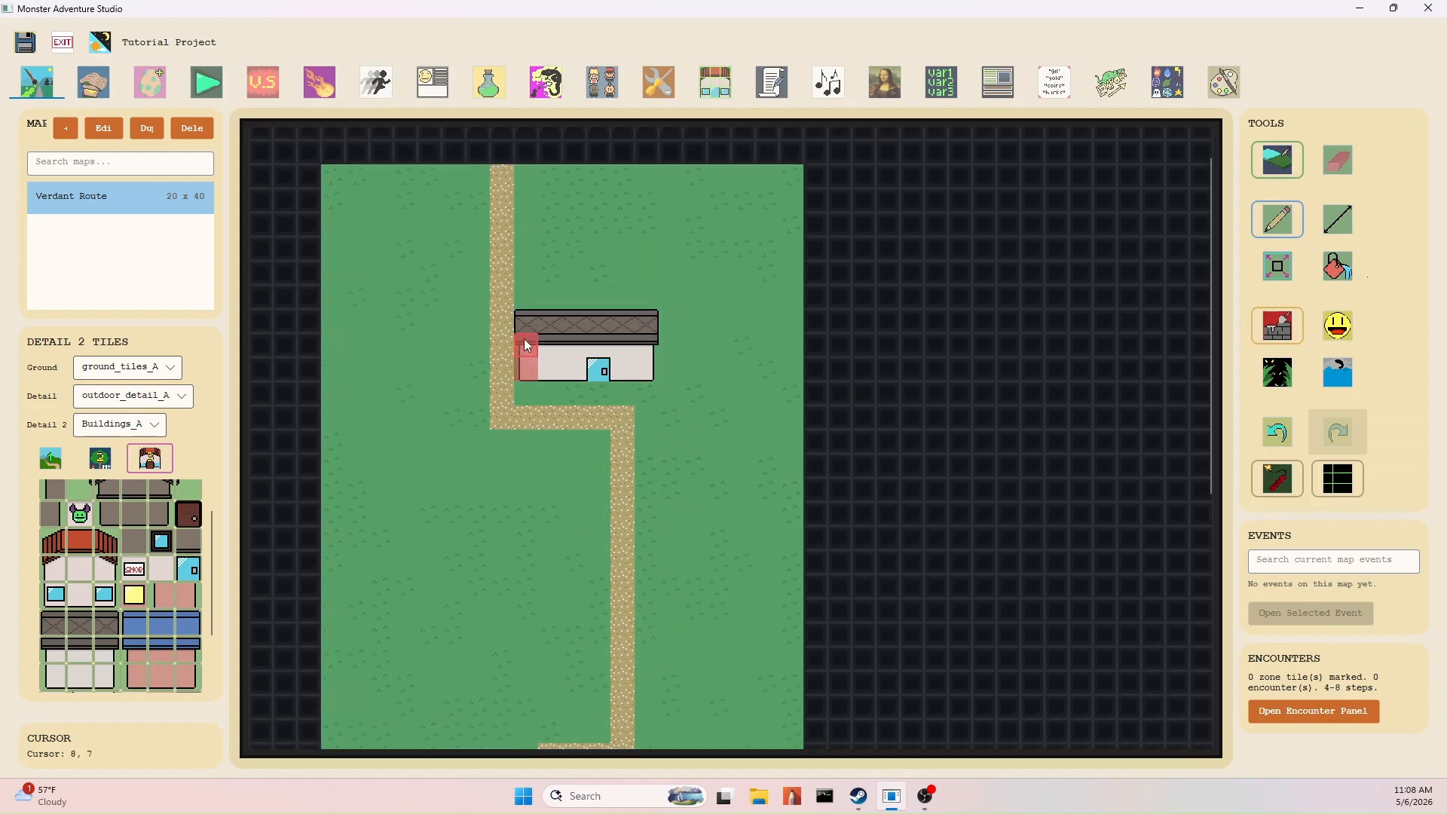
pyautogui.moveTo(553, 365); pyautogui.dragTo(567, 333)
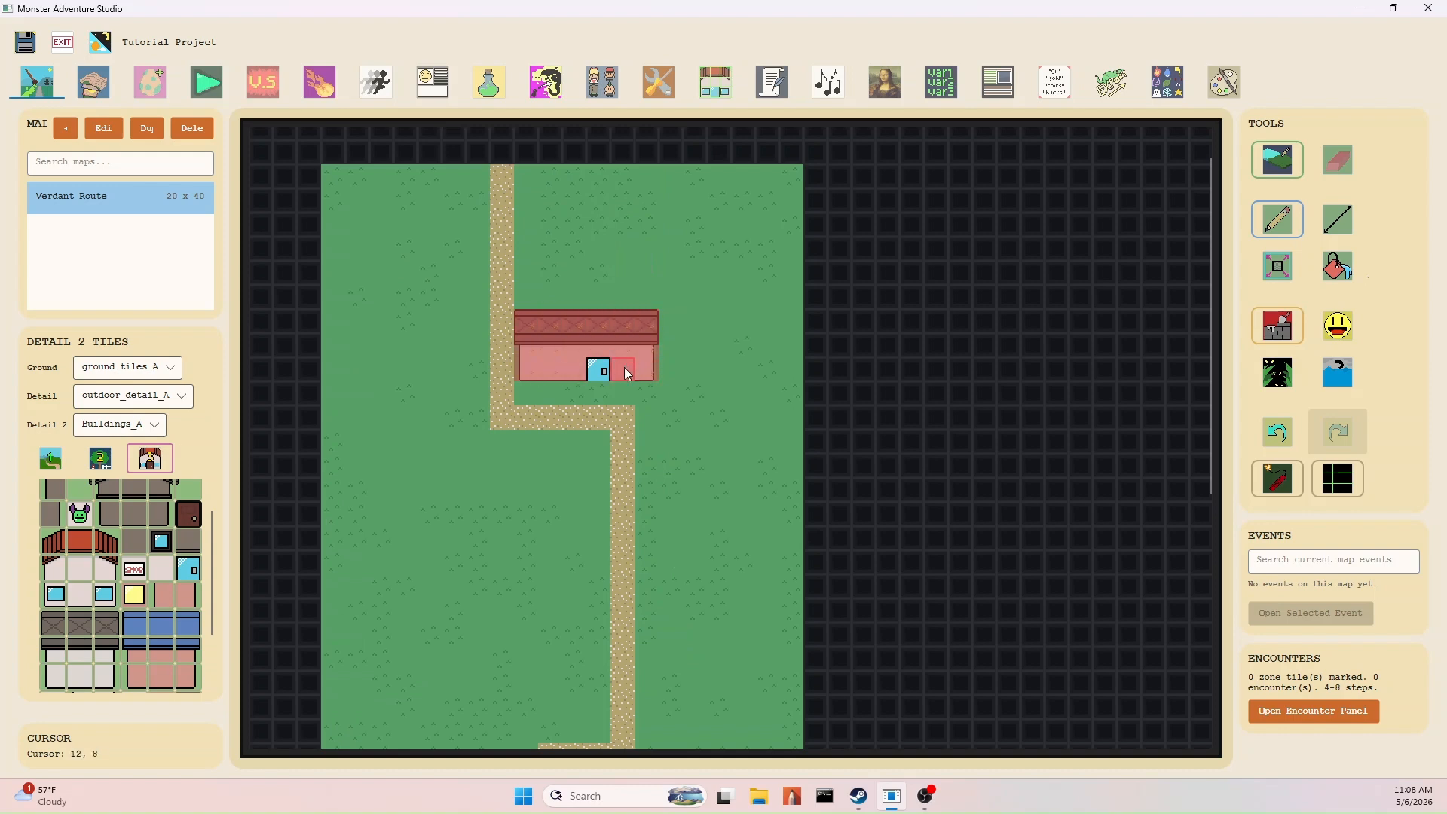
# Try to draw a line of sandy path tiles from the red-roofed house's door to the main path, and erase the stray blocked cells.
pyautogui.scroll(-5, 646, 456)
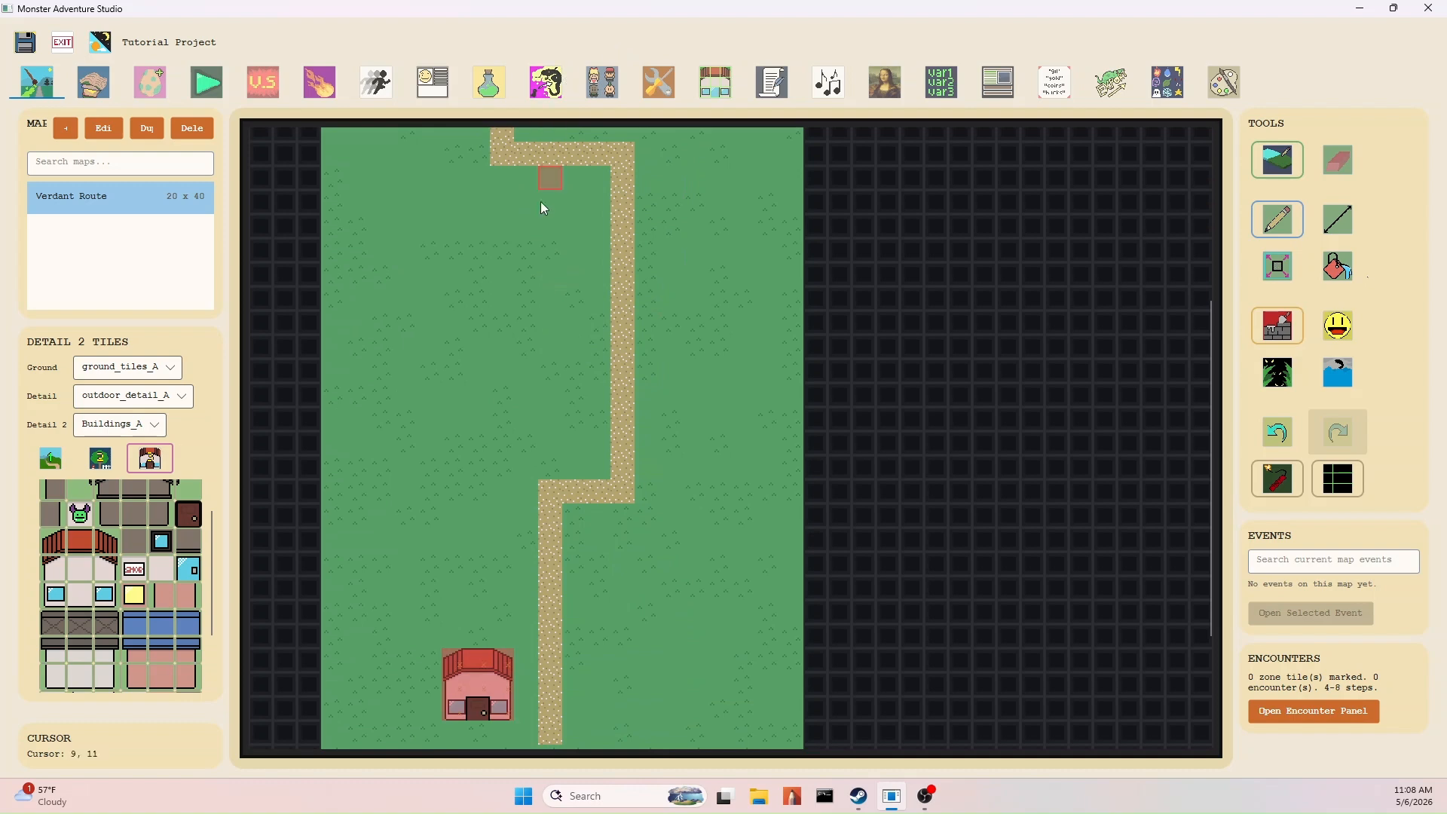
pyautogui.scroll(5, 600, 344)
pyautogui.scroll(-4, 600, 343)
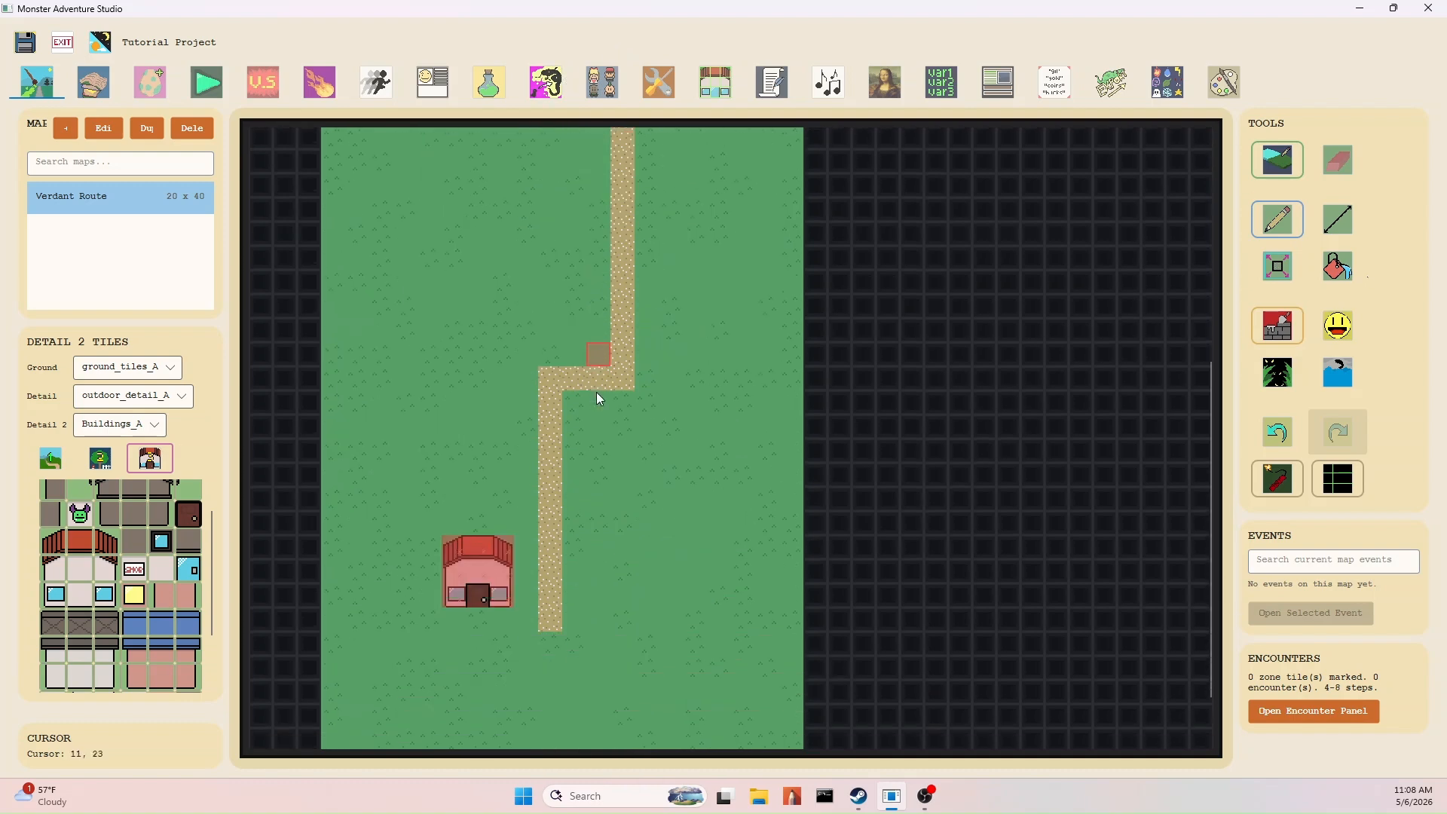
pyautogui.scroll(-1, 599, 398)
pyautogui.click(51, 459)
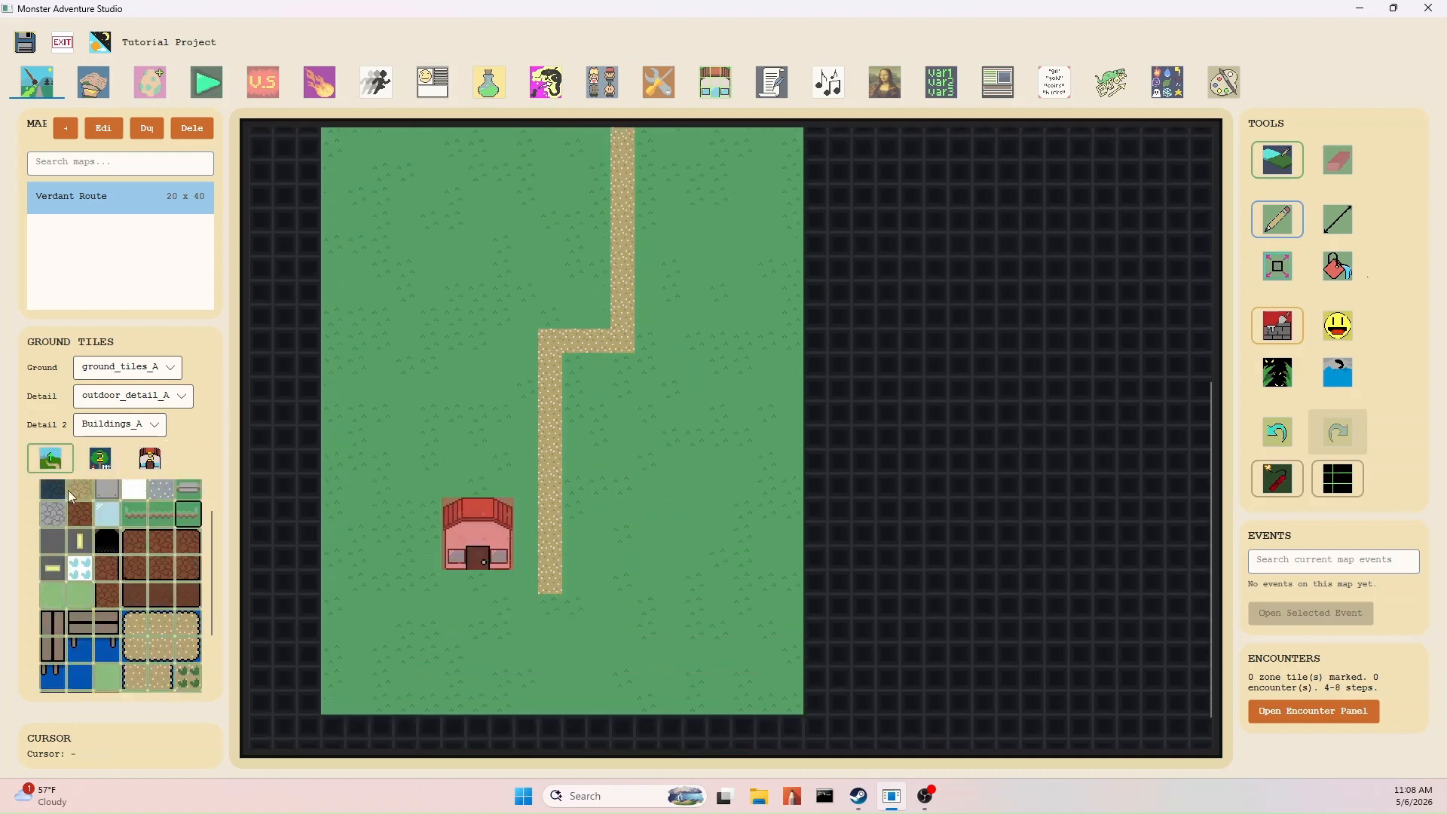
pyautogui.scroll(2, 70, 496)
pyautogui.click(160, 492)
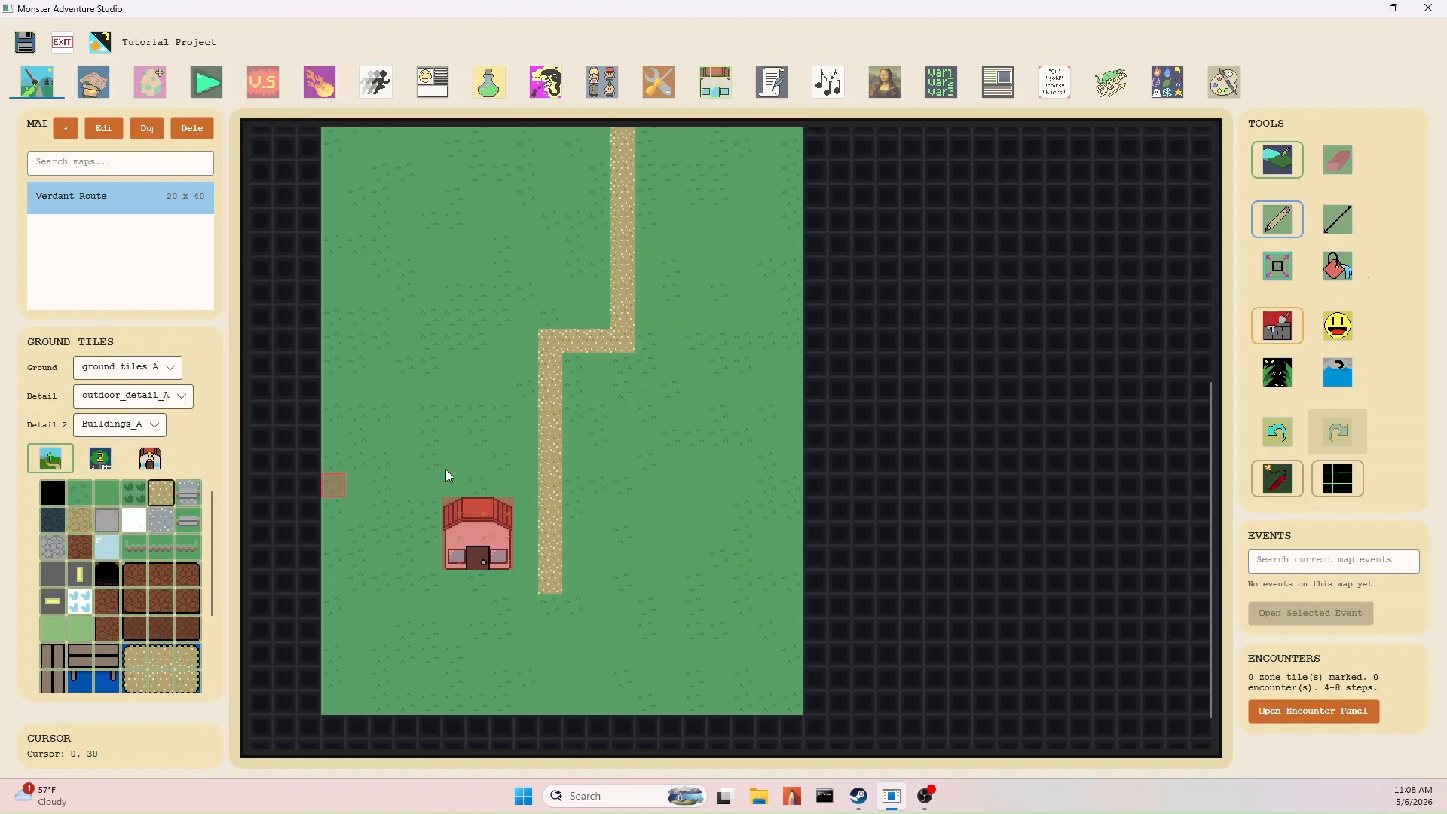
pyautogui.click(1336, 213)
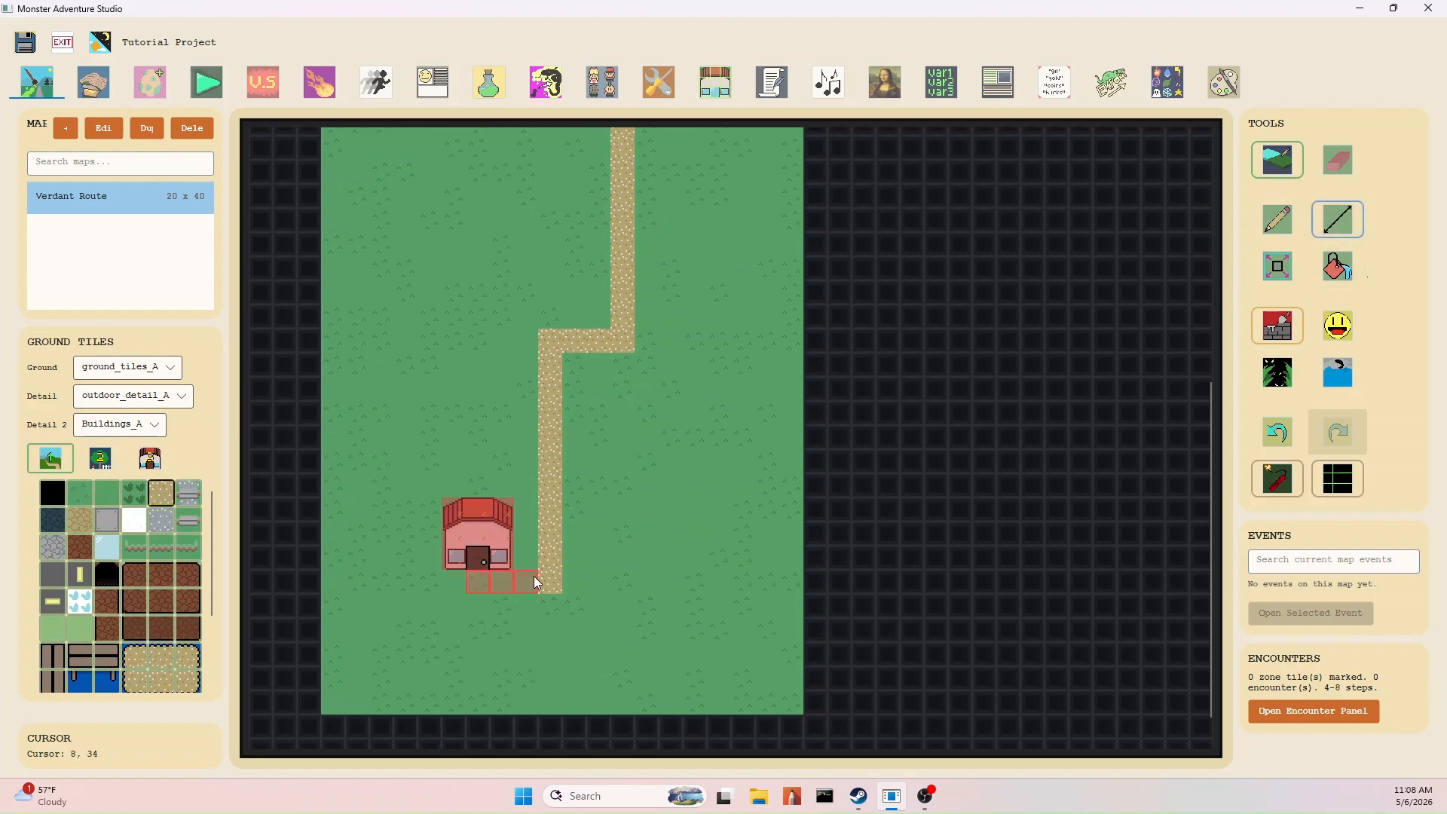
pyautogui.click(1334, 170)
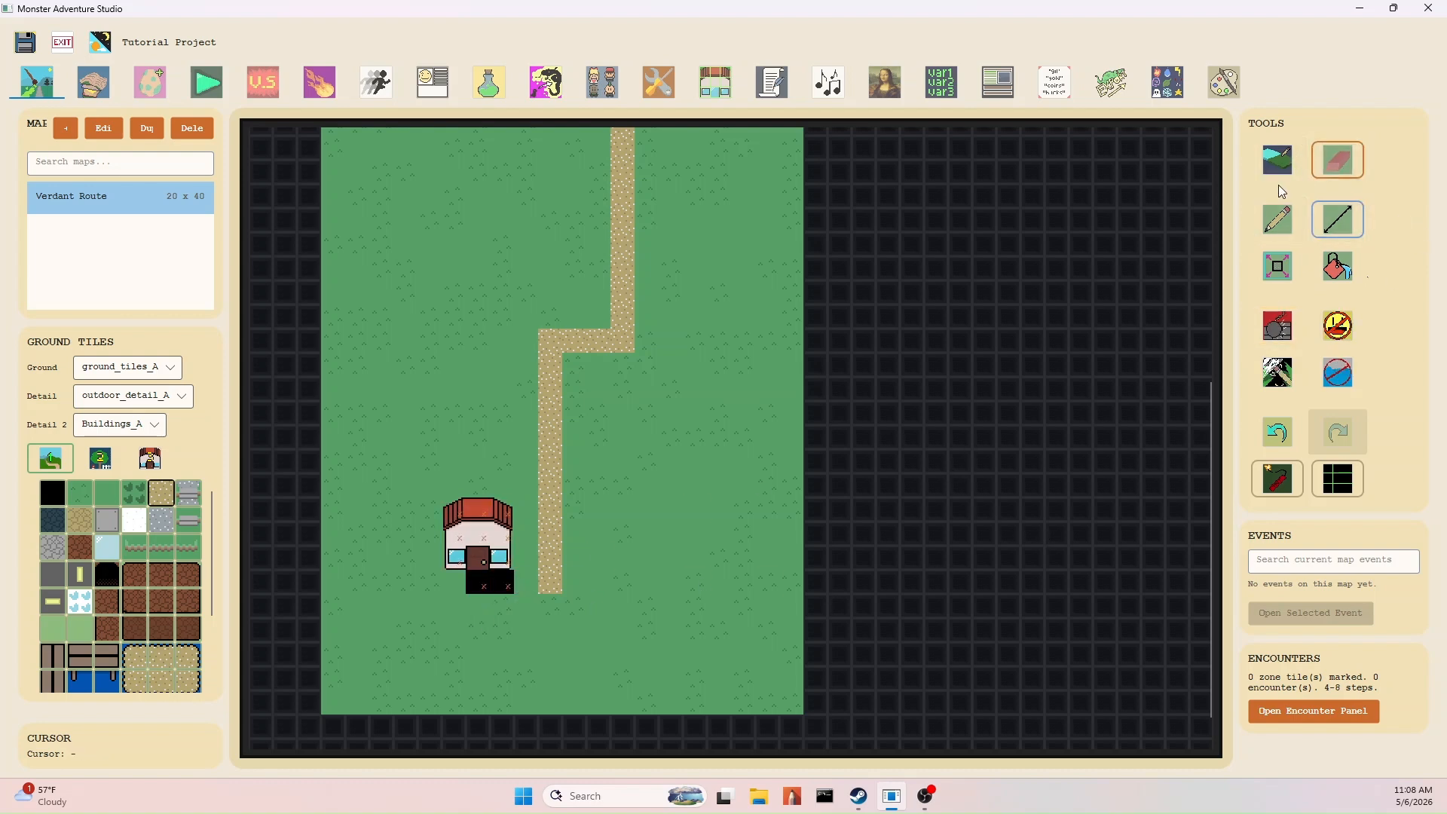
pyautogui.click(1270, 327)
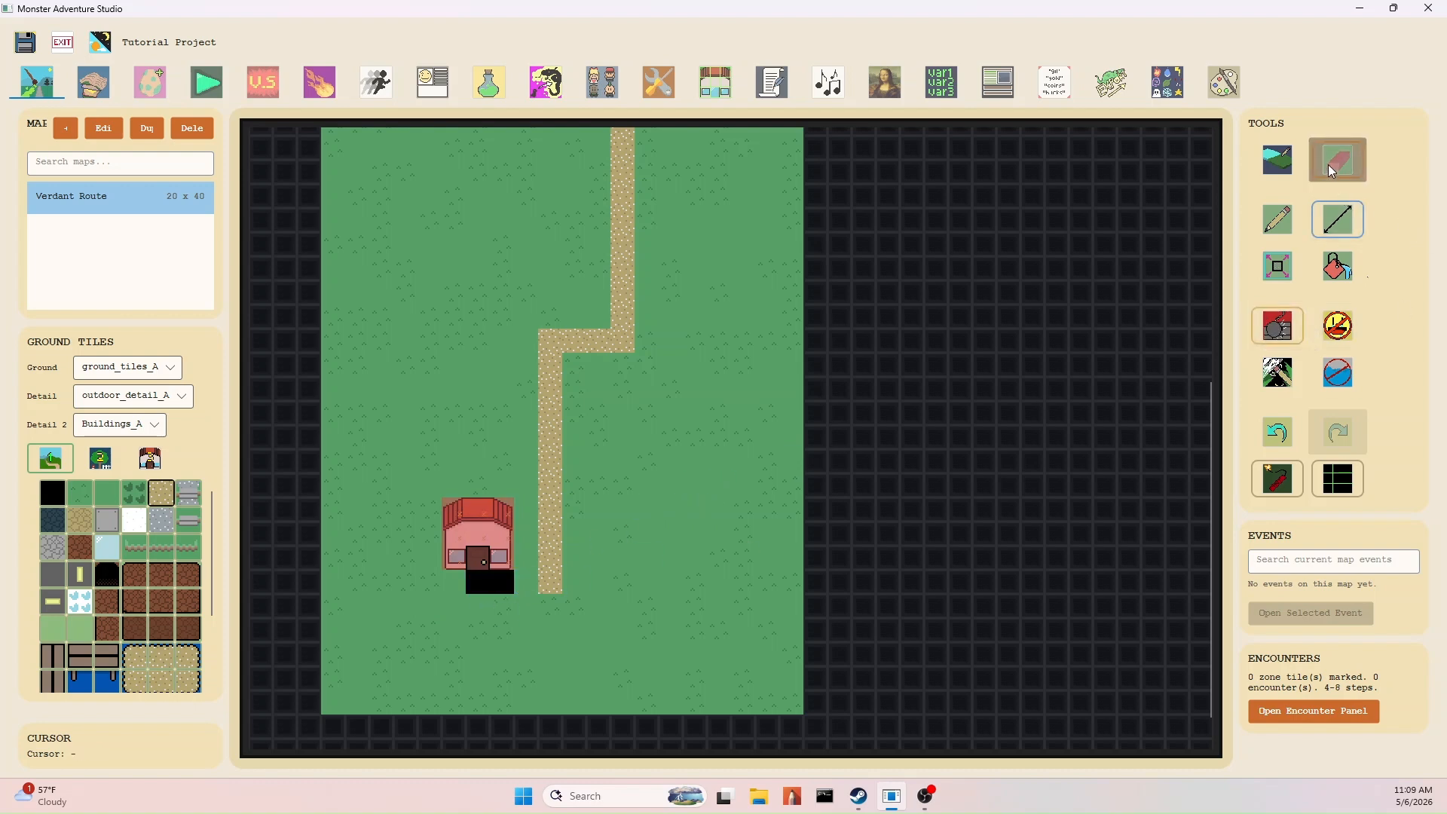
# Place sandy path tiles that connect the doors of the red-roofed house and the grey-roofed building to the main path.
pyautogui.click(1278, 160)
pyautogui.click(1277, 219)
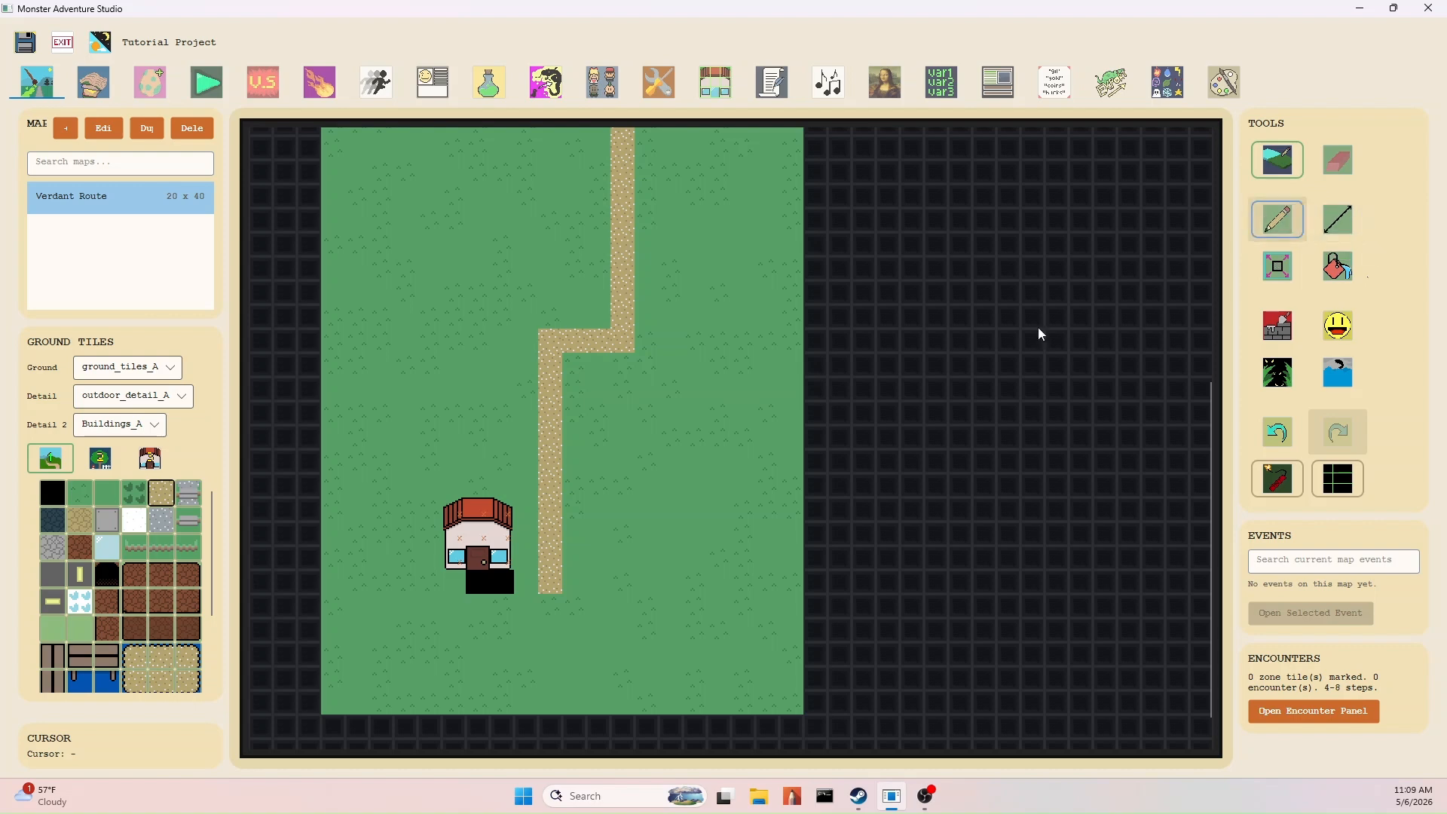
pyautogui.click(161, 499)
pyautogui.scroll(5, 518, 577)
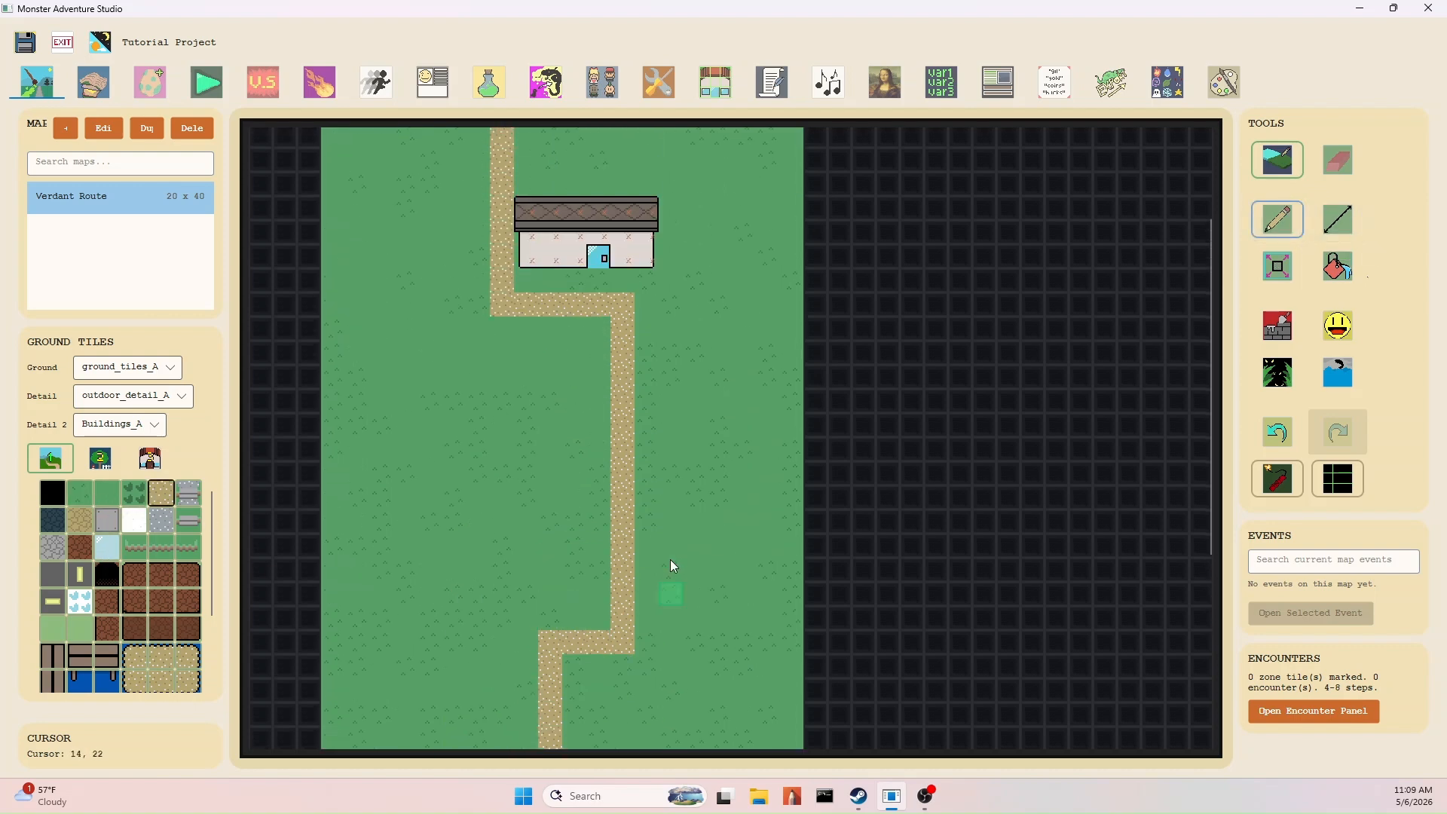
pyautogui.click(601, 394)
pyautogui.scroll(-5, 597, 411)
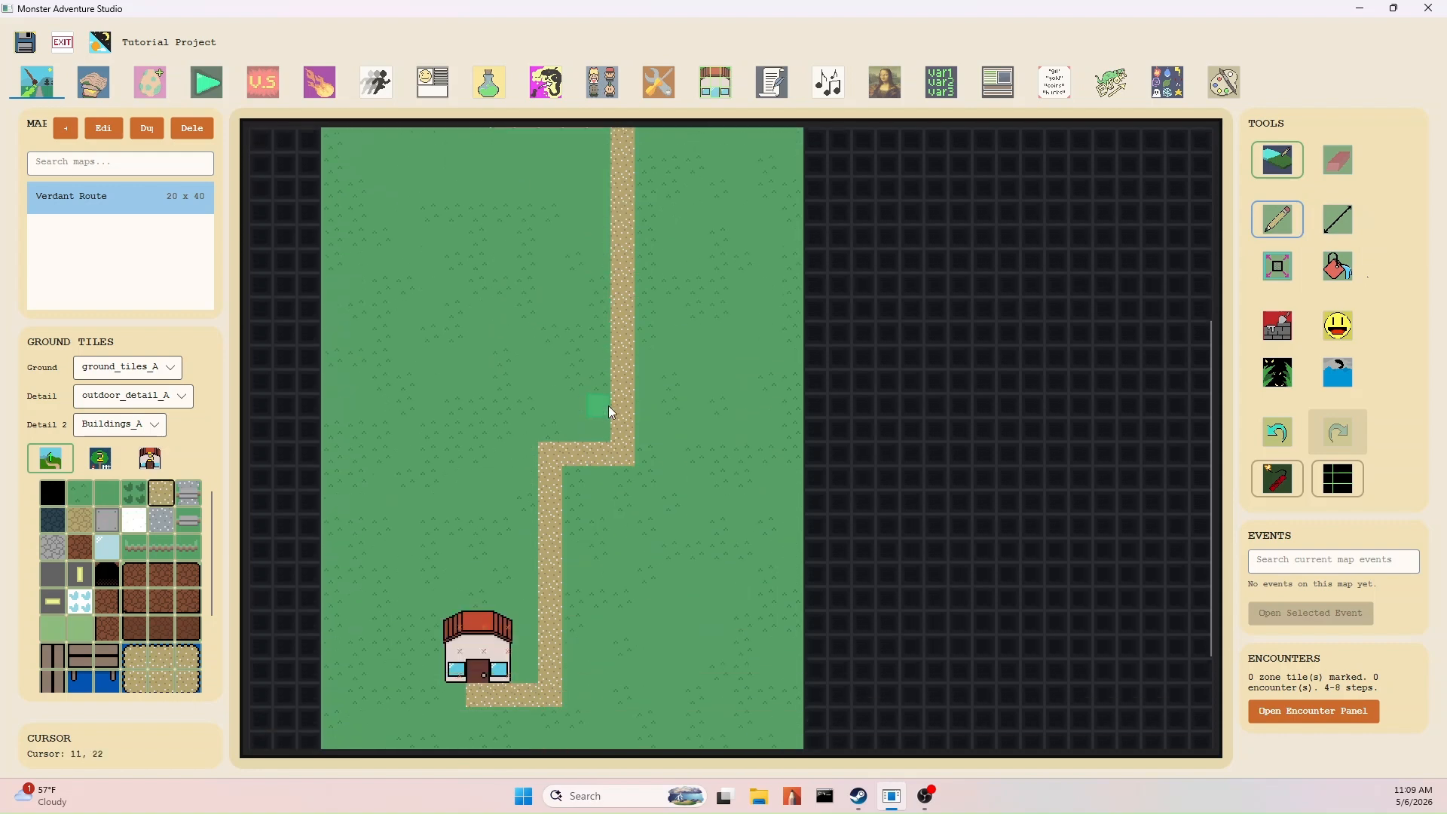
pyautogui.scroll(4, 508, 520)
pyautogui.scroll(1, 512, 517)
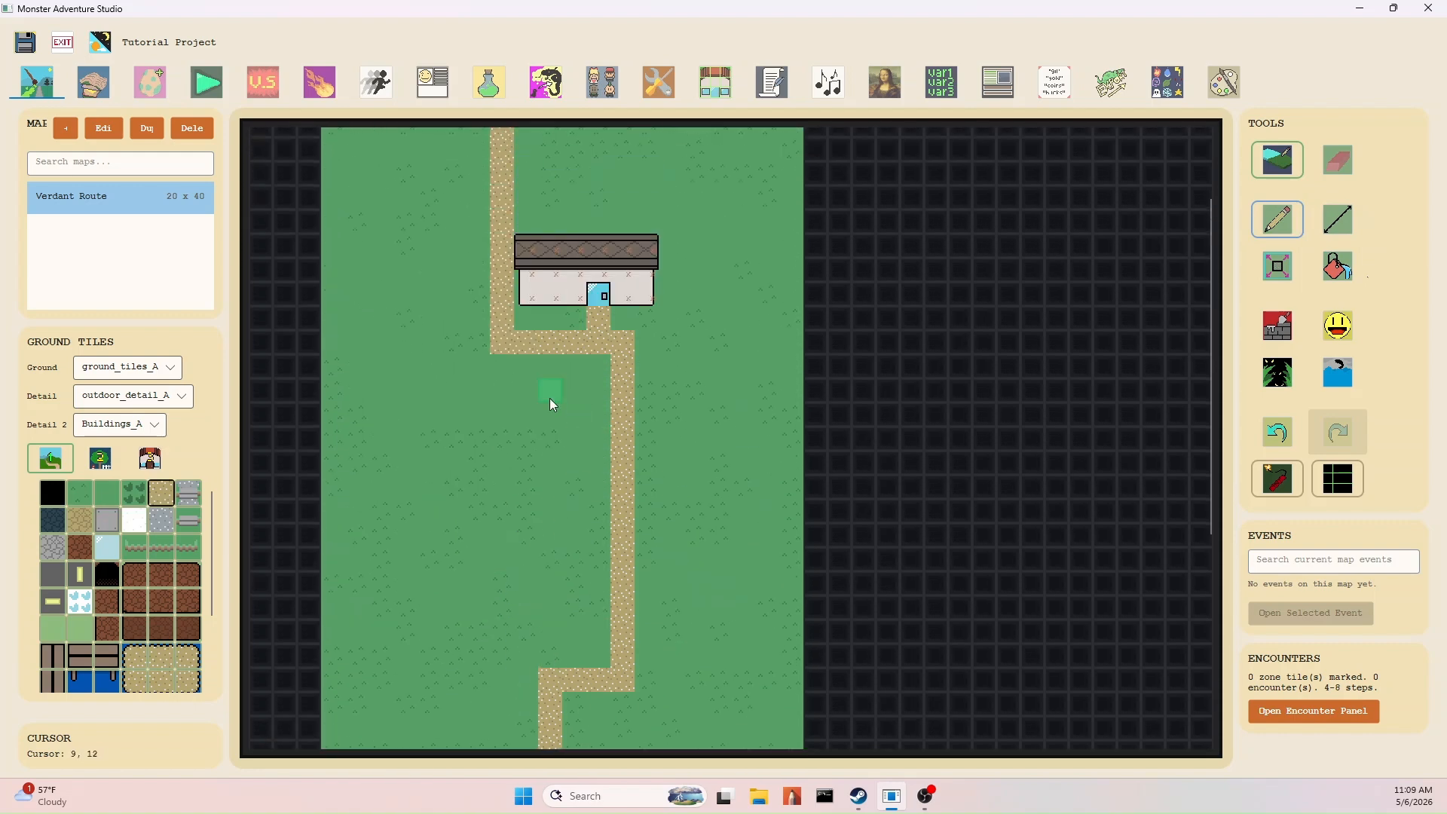
# Set the project's new-game start to X 6, Y 34 on Verdant Route, directly below the red-roofed house's door.
pyautogui.scroll(1, 520, 433)
pyautogui.scroll(-7, 514, 432)
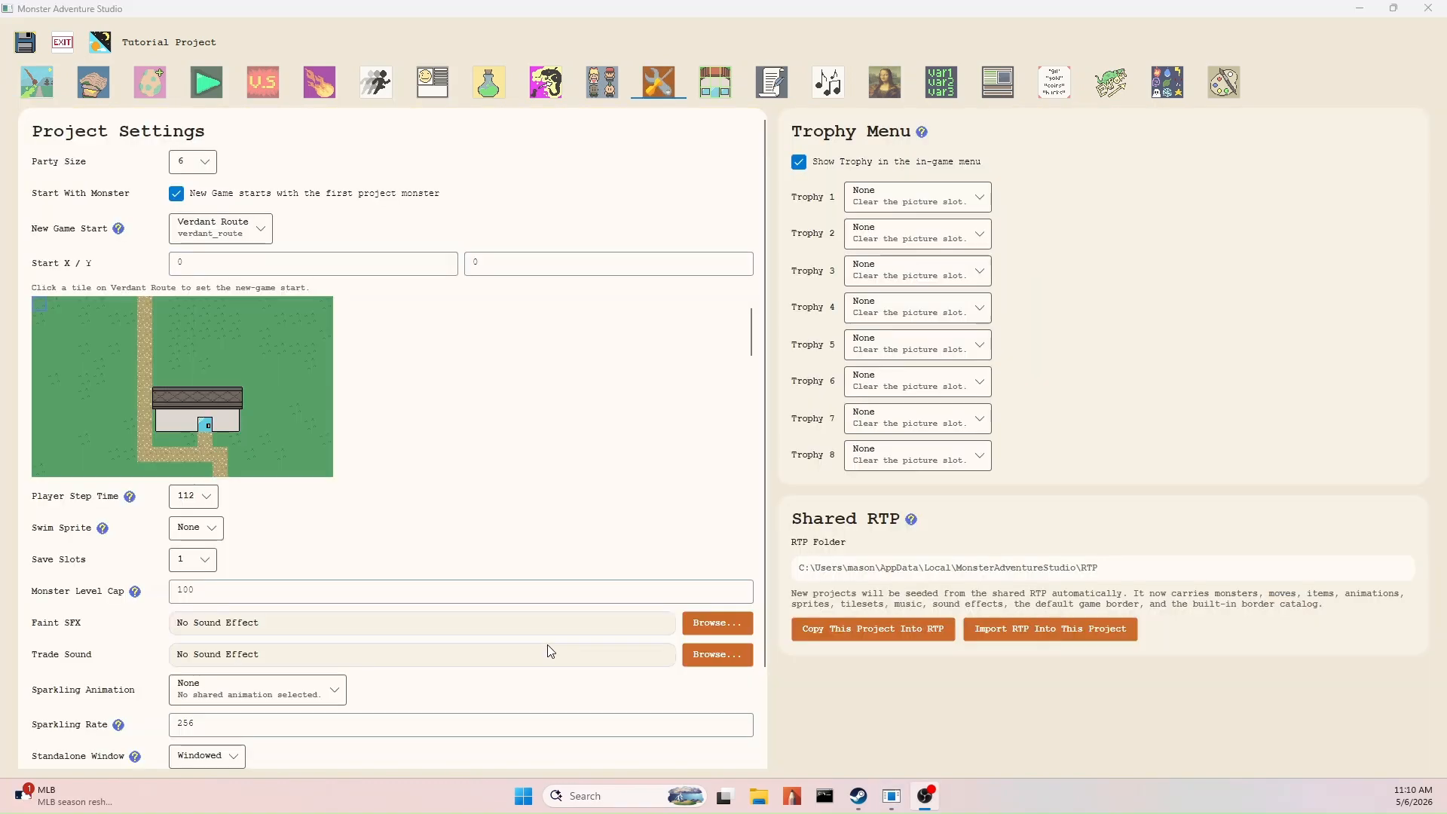
pyautogui.scroll(-1, 462, 272)
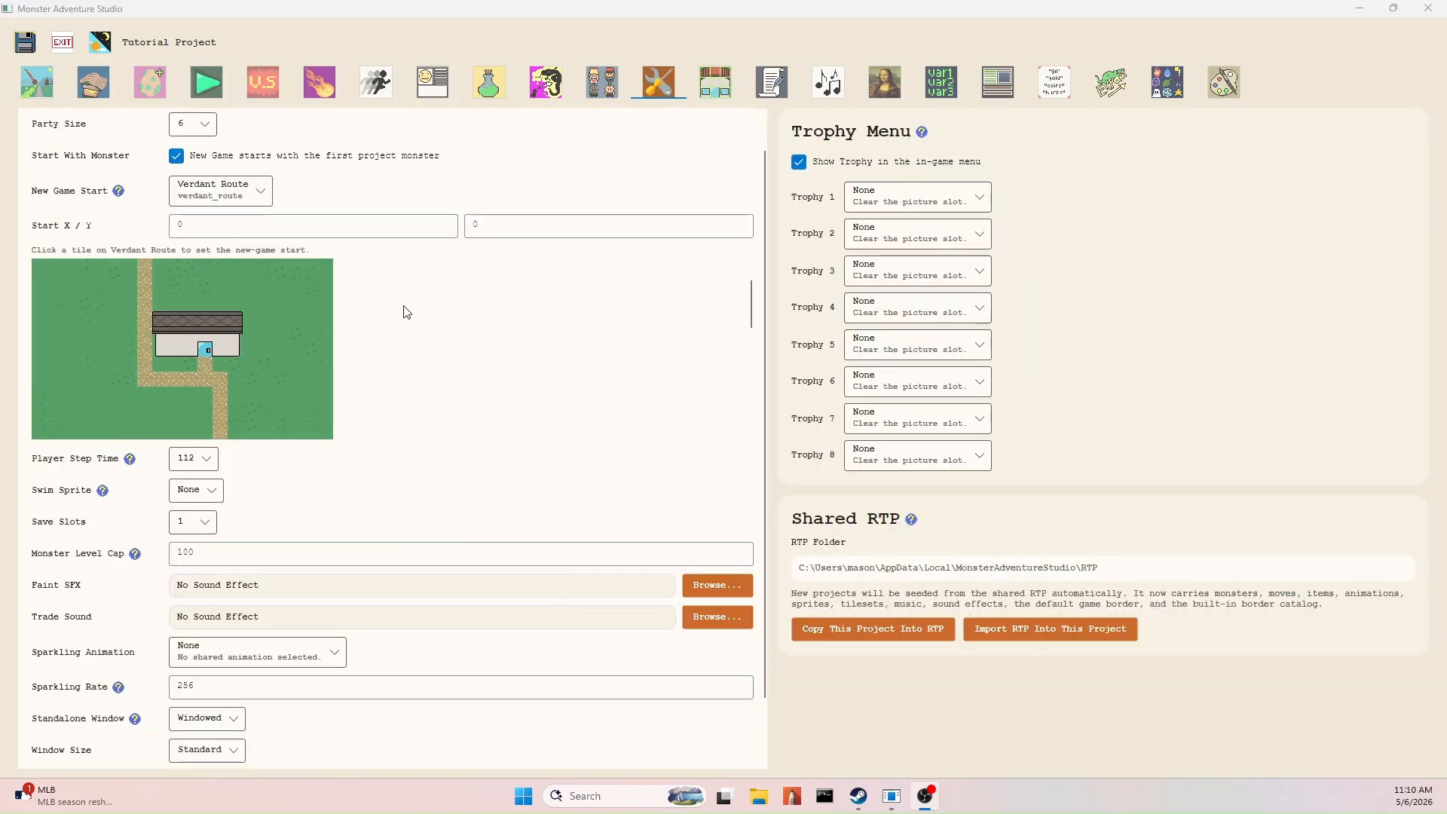
pyautogui.scroll(1, 286, 189)
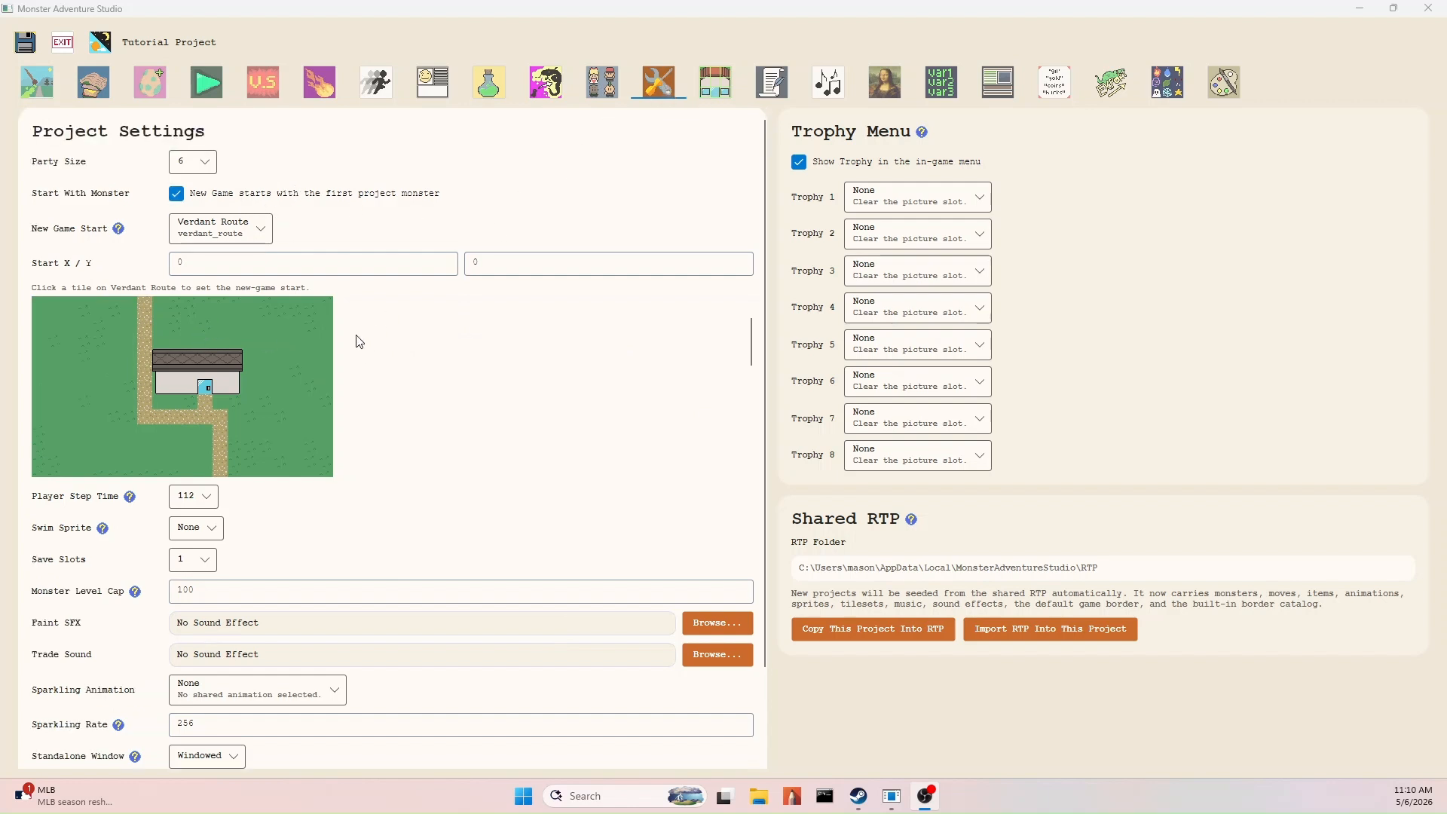
pyautogui.scroll(-3, 242, 362)
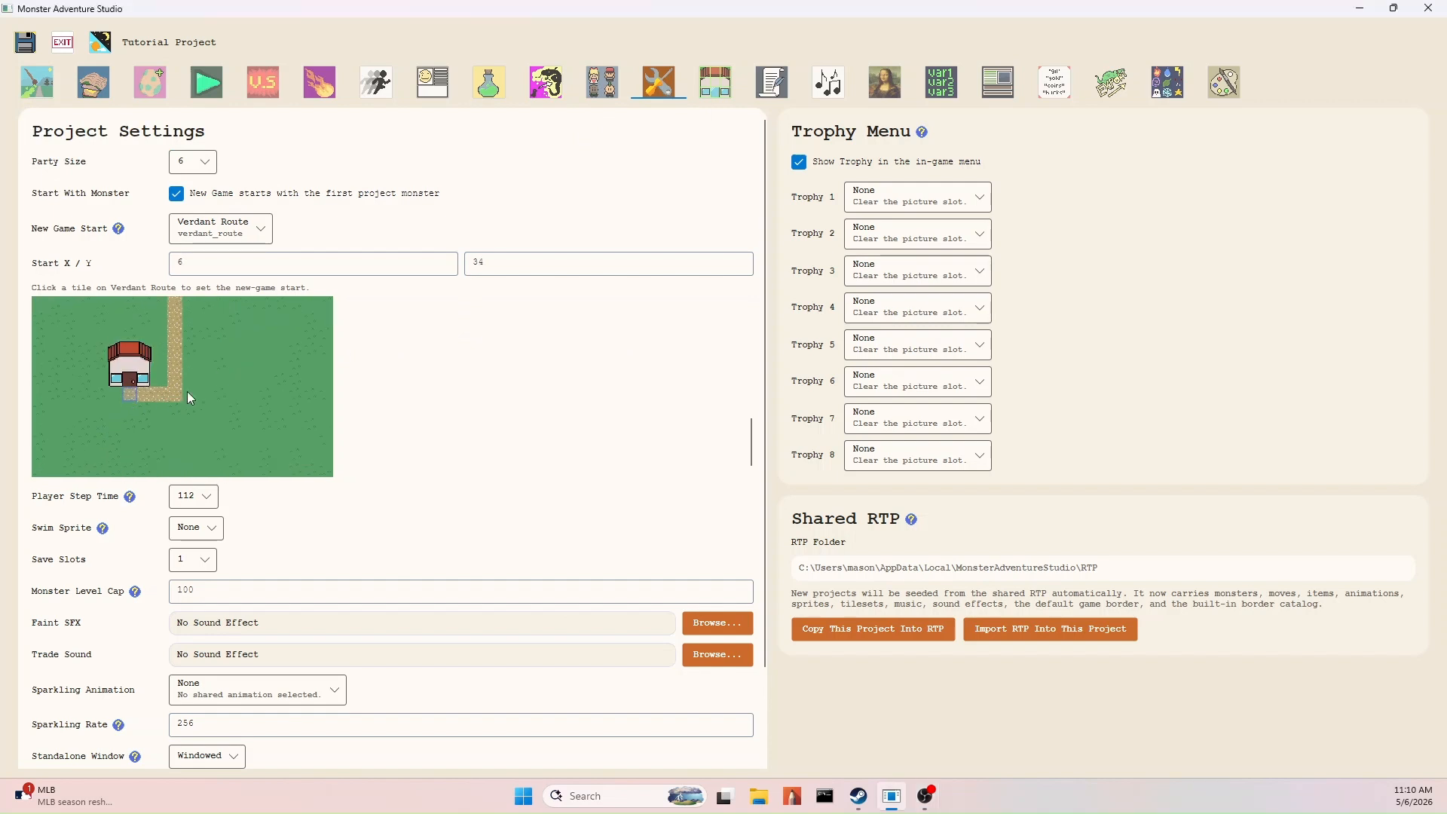
pyautogui.click(187, 264)
# Draw a horizontal line of white post detail tiles below the red-roofed house, along row 36 from column 4 to column 16.
pyautogui.click(38, 85)
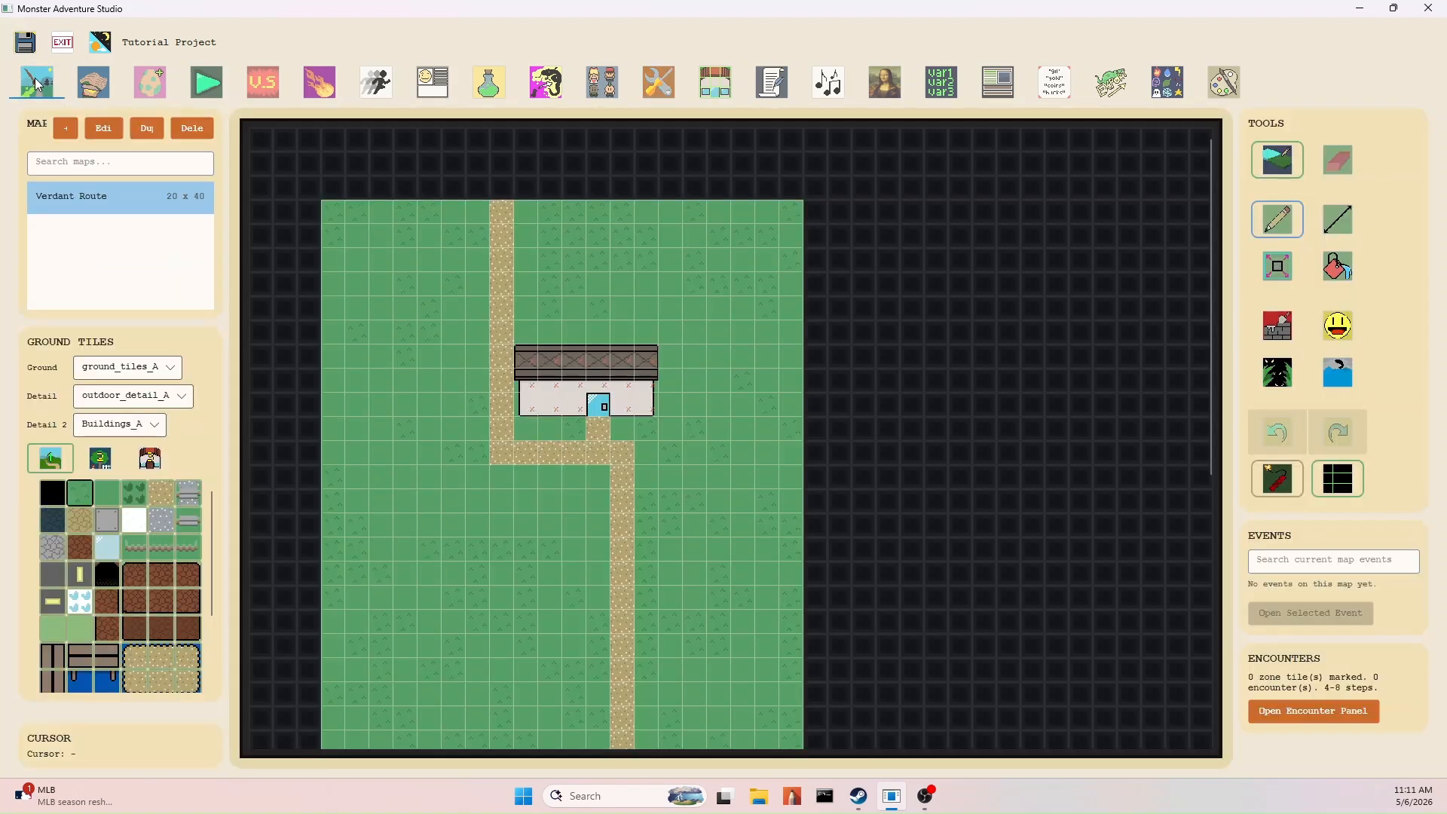
pyautogui.scroll(-5, 800, 354)
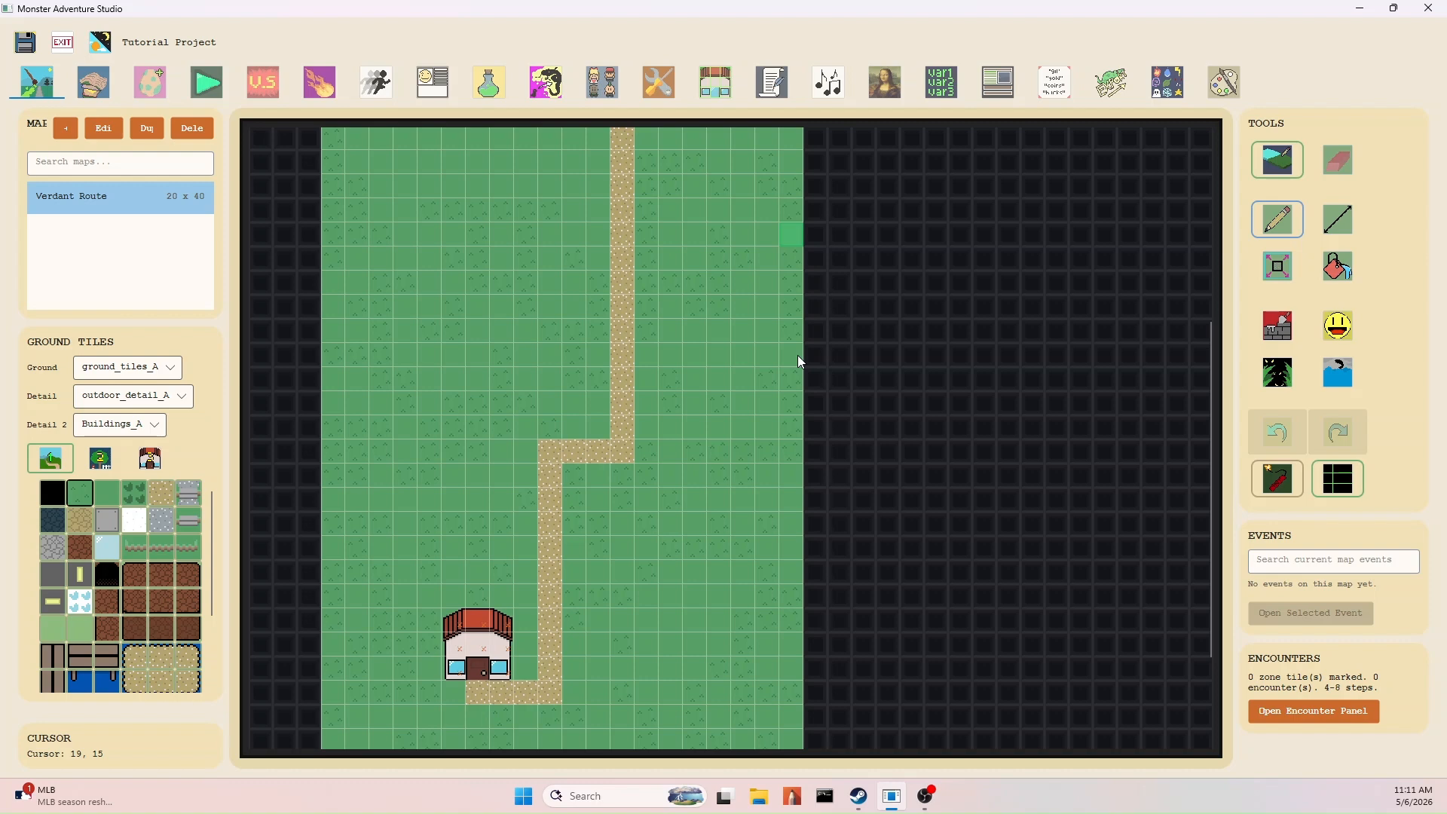
pyautogui.click(115, 468)
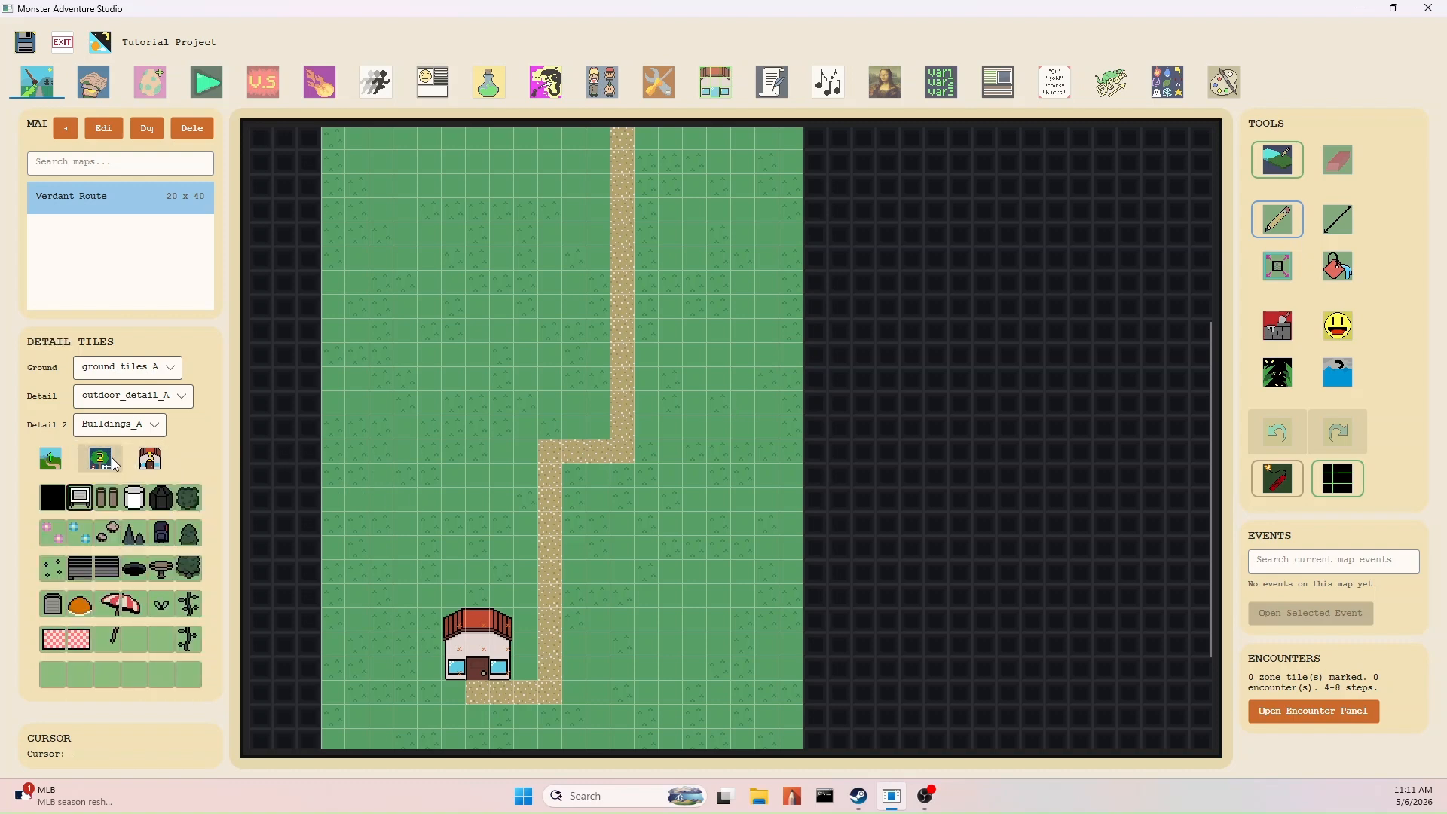
pyautogui.click(134, 498)
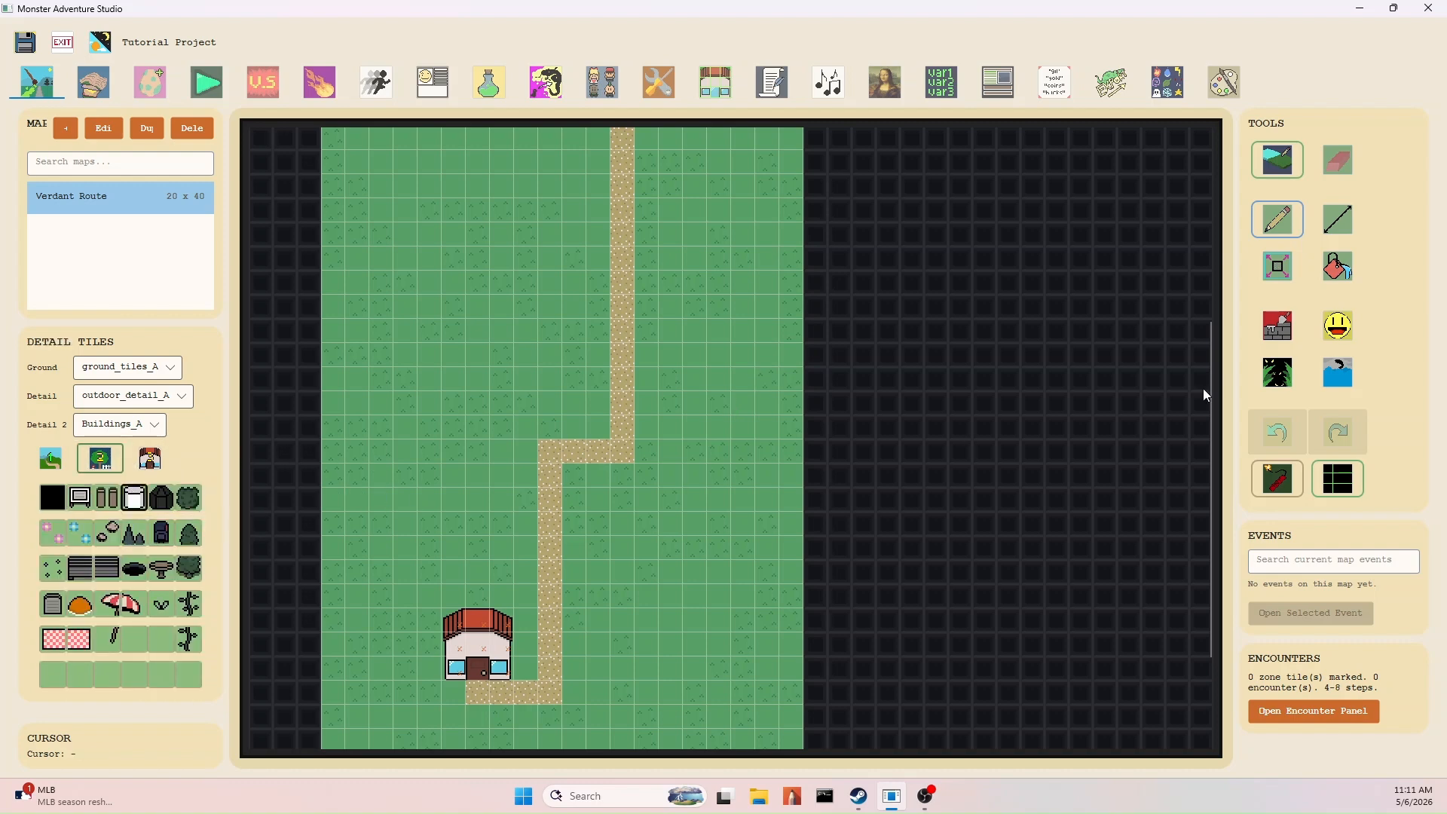
pyautogui.click(1337, 218)
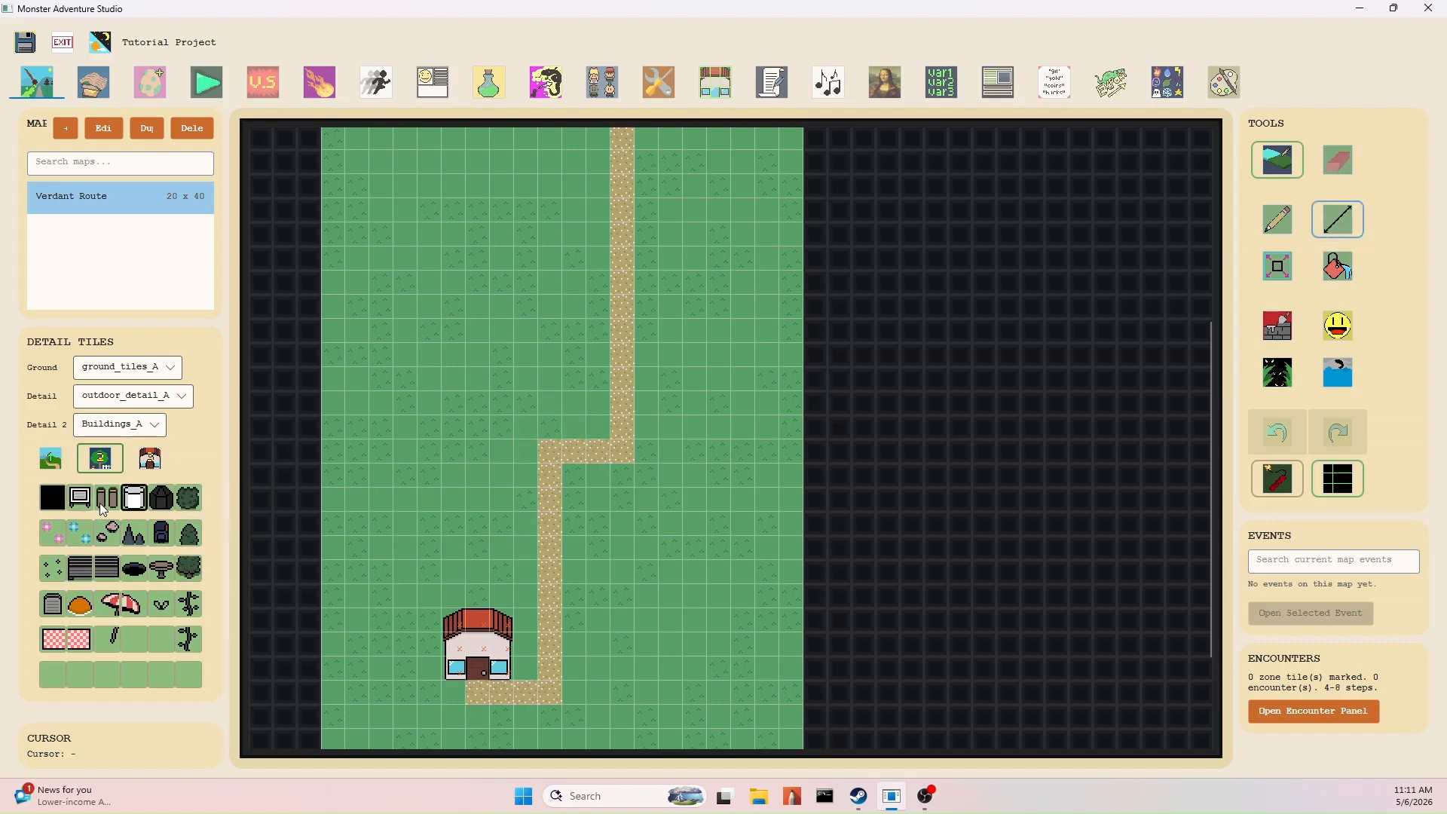
pyautogui.scroll(-3, 455, 572)
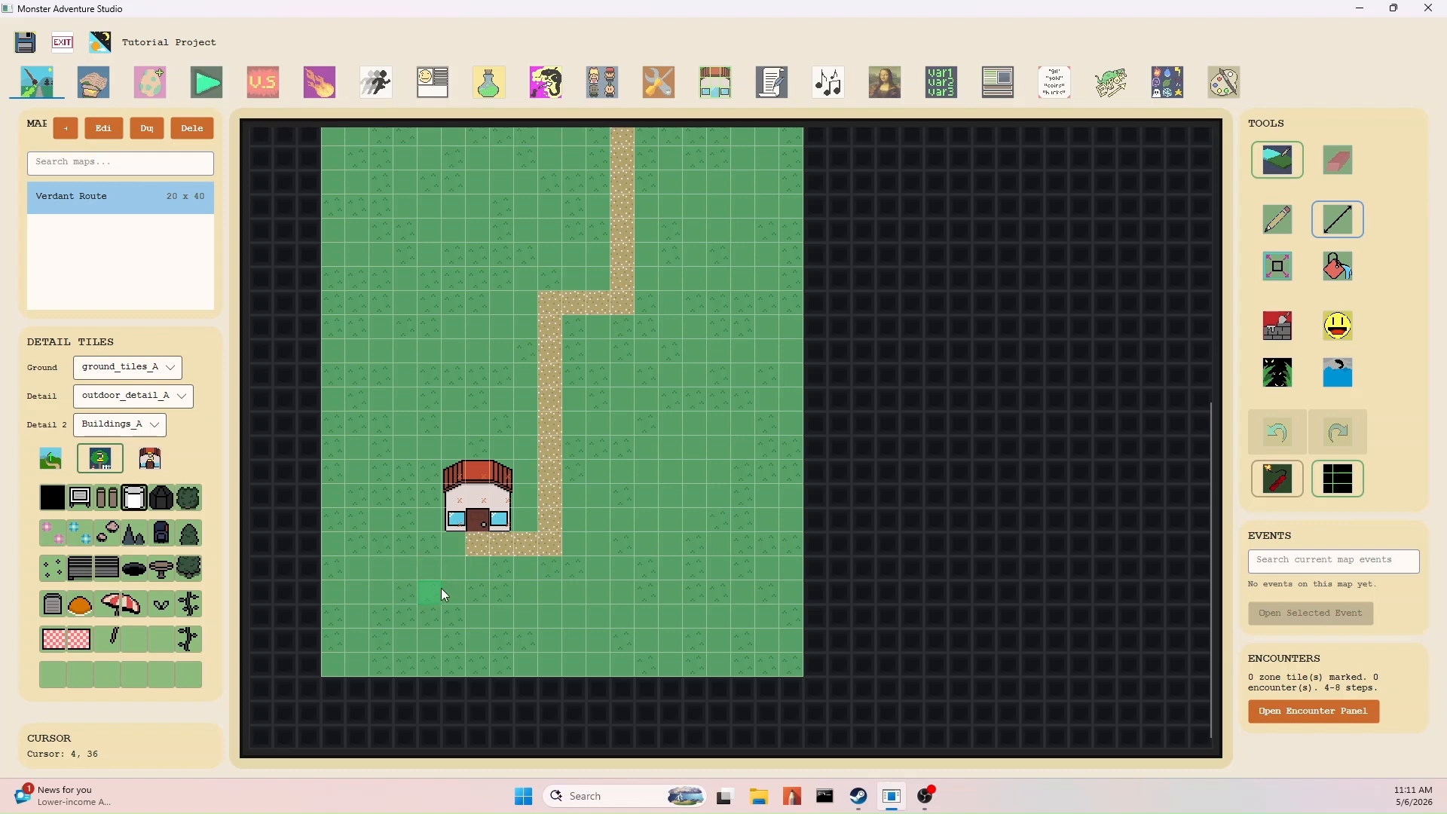
pyautogui.moveTo(442, 595); pyautogui.dragTo(720, 600)
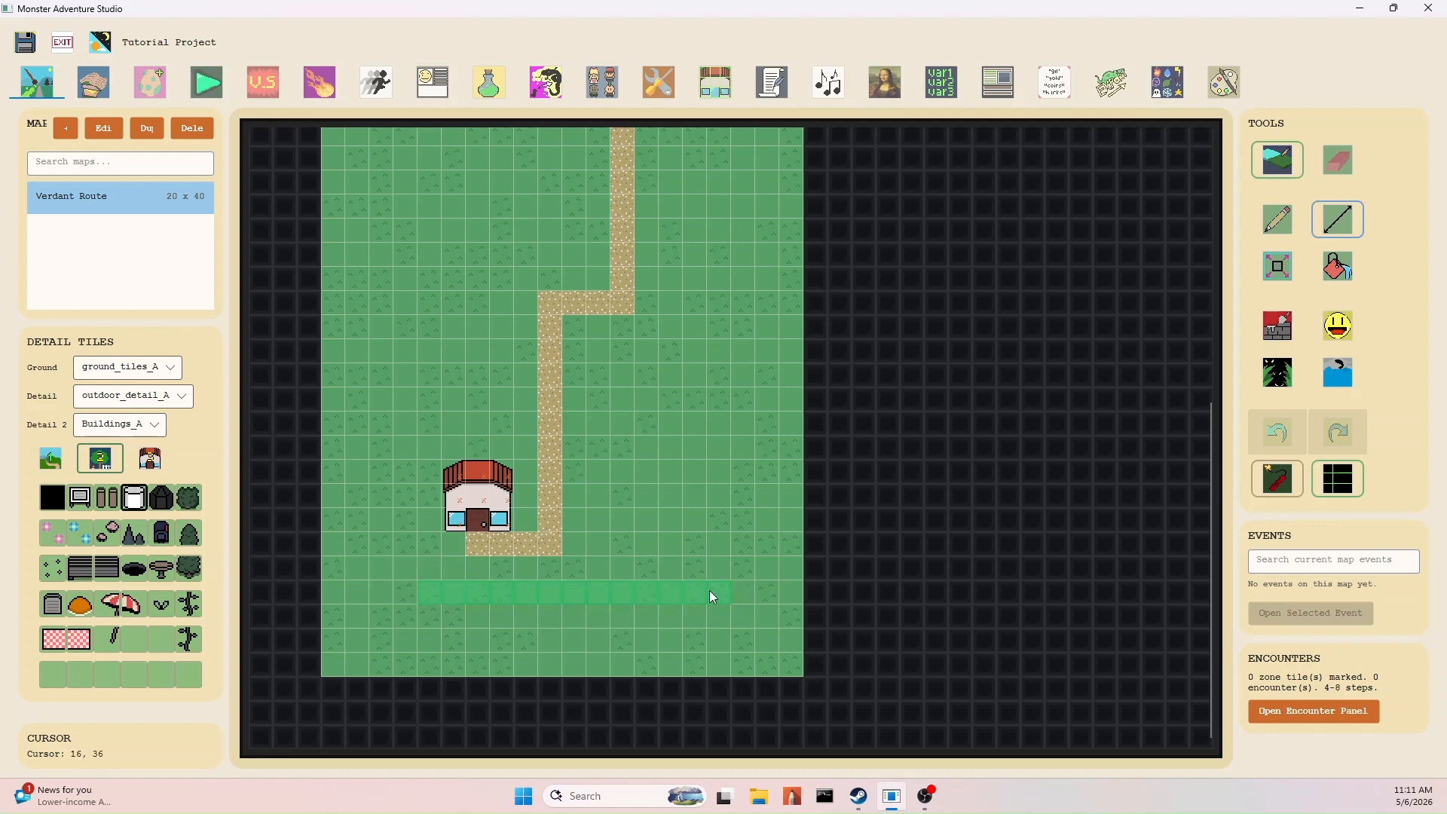
# Draw vertical lines of white posts along columns 16 and 3, from the southern fence row up to the map's northern edge.
pyautogui.moveTo(708, 590); pyautogui.dragTo(717, 76)
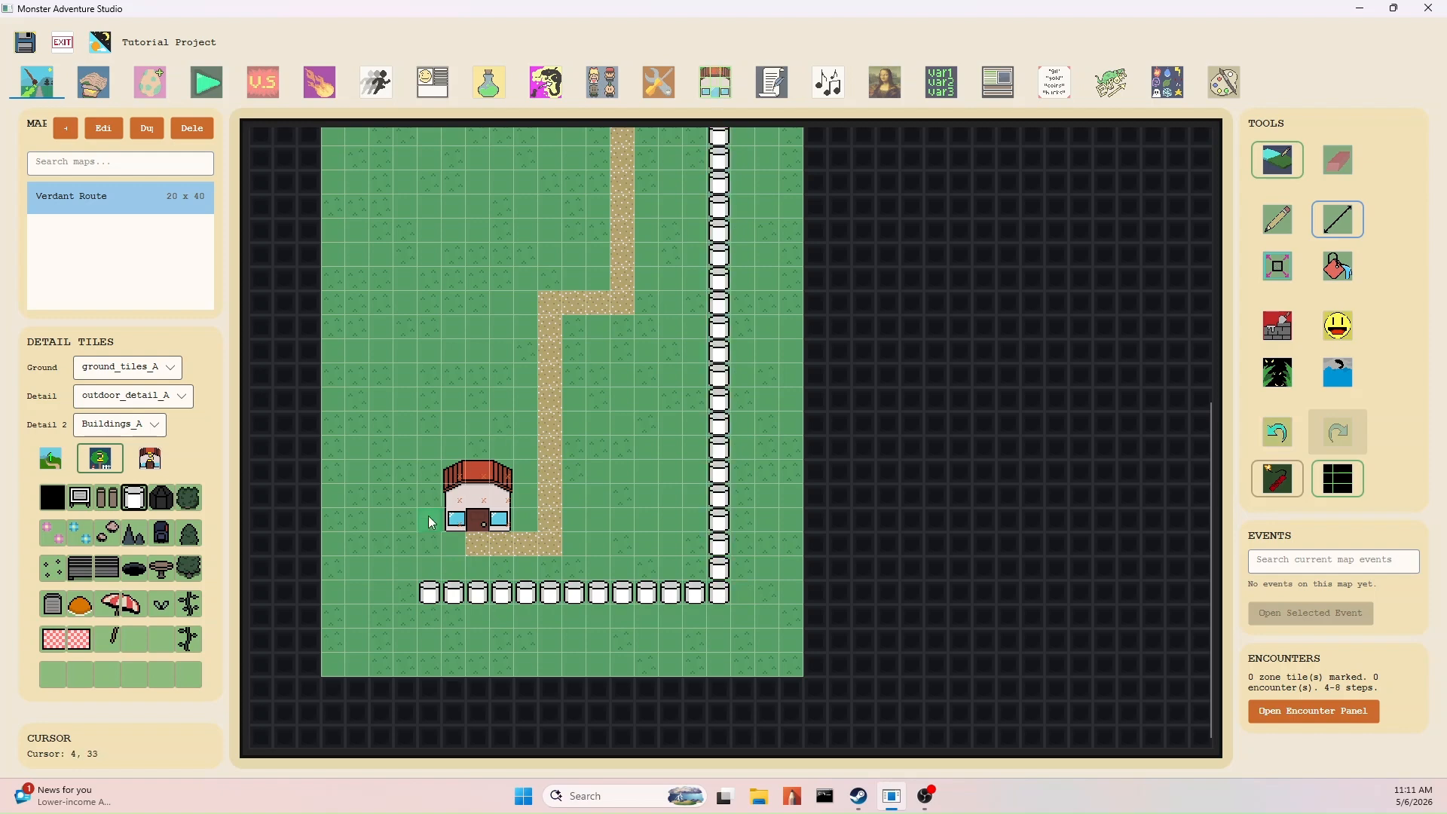
pyautogui.moveTo(406, 588); pyautogui.dragTo(411, 134)
pyautogui.scroll(4, 505, 429)
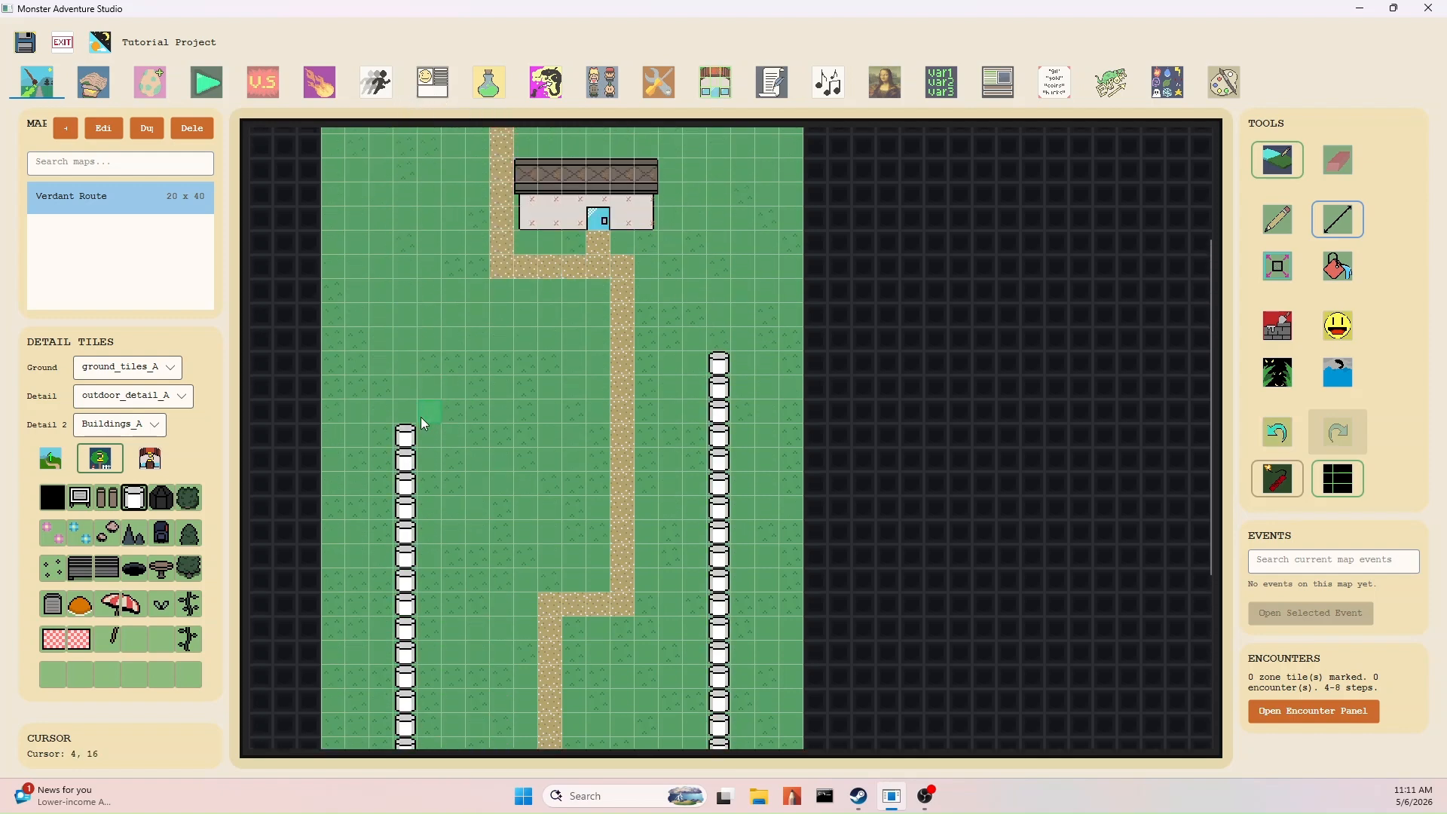
pyautogui.moveTo(404, 407); pyautogui.dragTo(404, 172)
pyautogui.scroll(2, 667, 402)
pyautogui.moveTo(720, 491); pyautogui.dragTo(689, 187)
pyautogui.moveTo(407, 313); pyautogui.dragTo(410, 161)
pyautogui.scroll(-6, 464, 259)
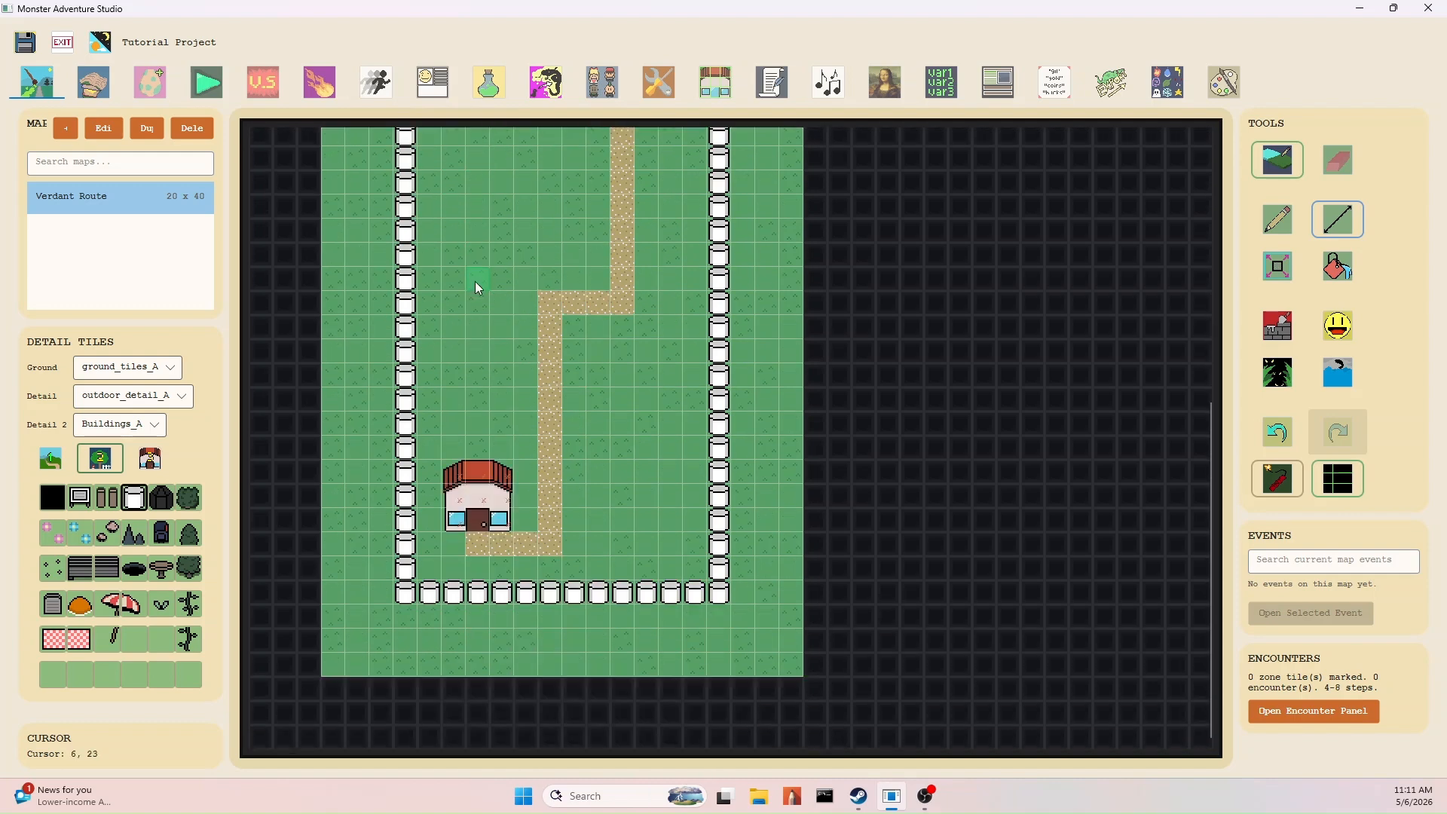
# Fill the three columns east of the eastern post fence with the dark leafy grass ground tile over the map's full height.
pyautogui.click(53, 460)
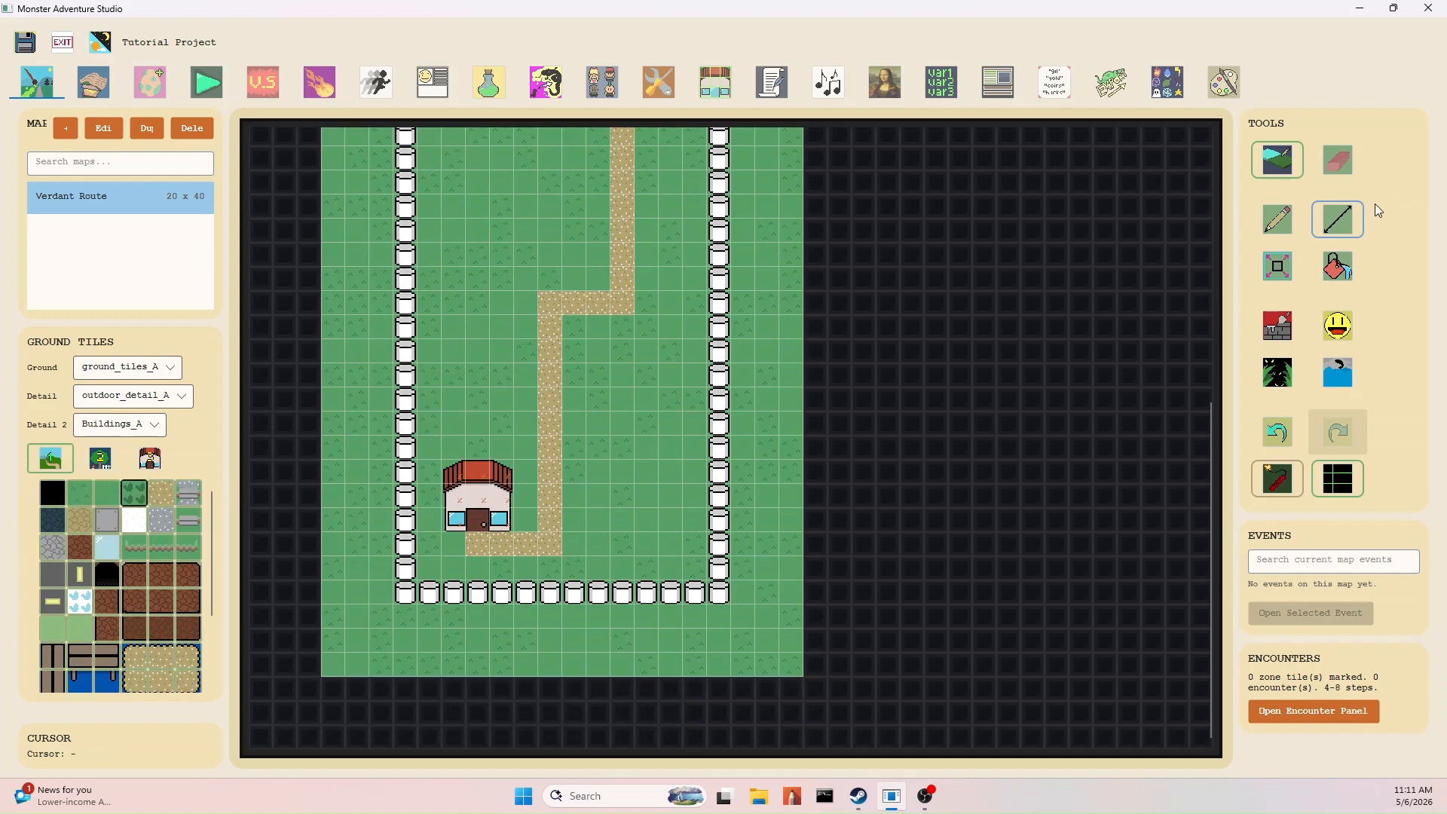
pyautogui.scroll(7, 780, 483)
pyautogui.moveTo(775, 574)
pyautogui.mouseDown()
pyautogui.moveTo(767, 396)
pyautogui.moveTo(794, 208)
pyautogui.moveTo(770, 595)
pyautogui.mouseUp()
pyautogui.scroll(-7, 778, 339)
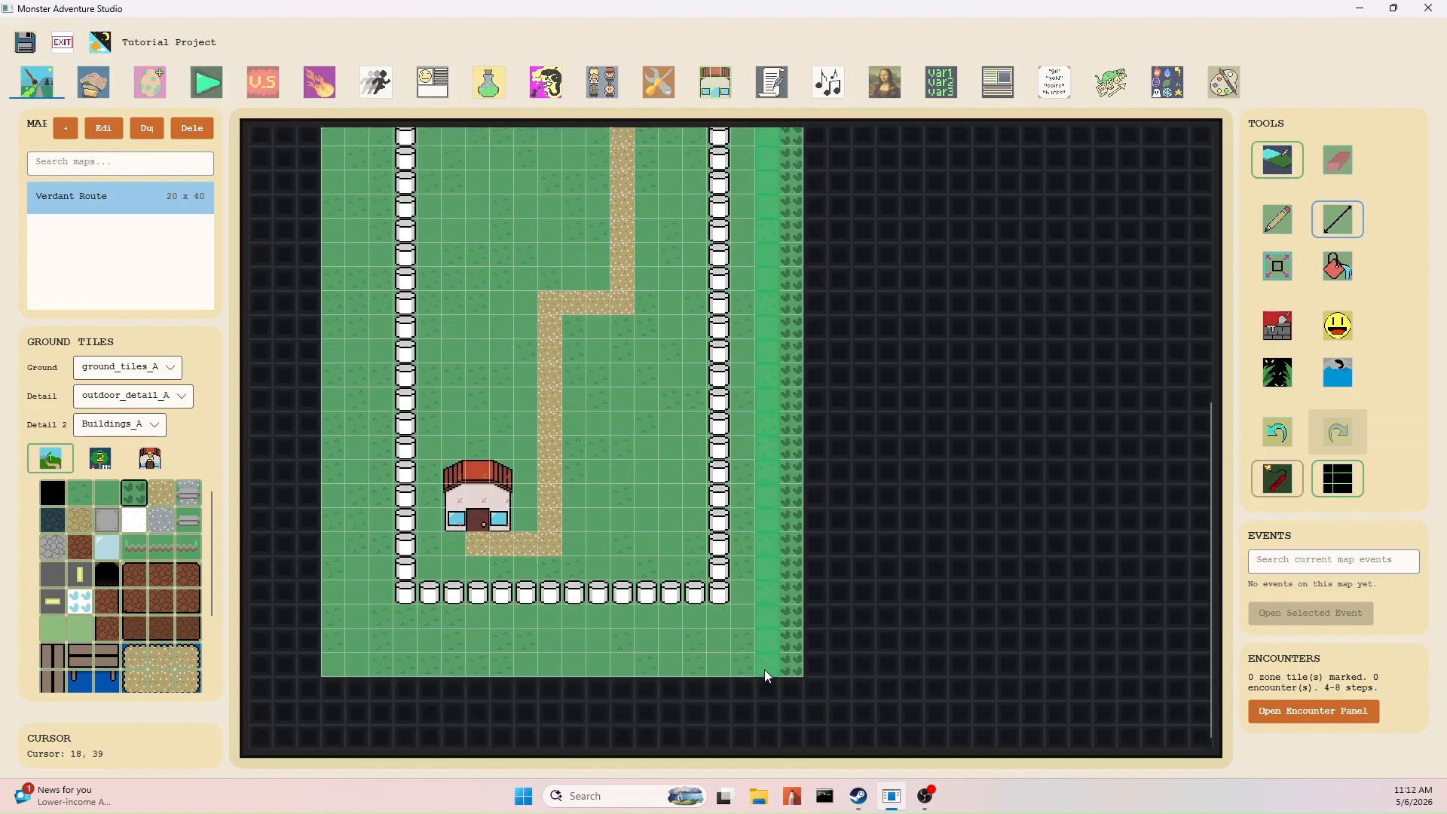
pyautogui.moveTo(764, 669)
pyautogui.mouseDown()
pyautogui.moveTo(739, 582)
pyautogui.moveTo(742, 211)
pyautogui.mouseUp()
pyautogui.scroll(7, 740, 603)
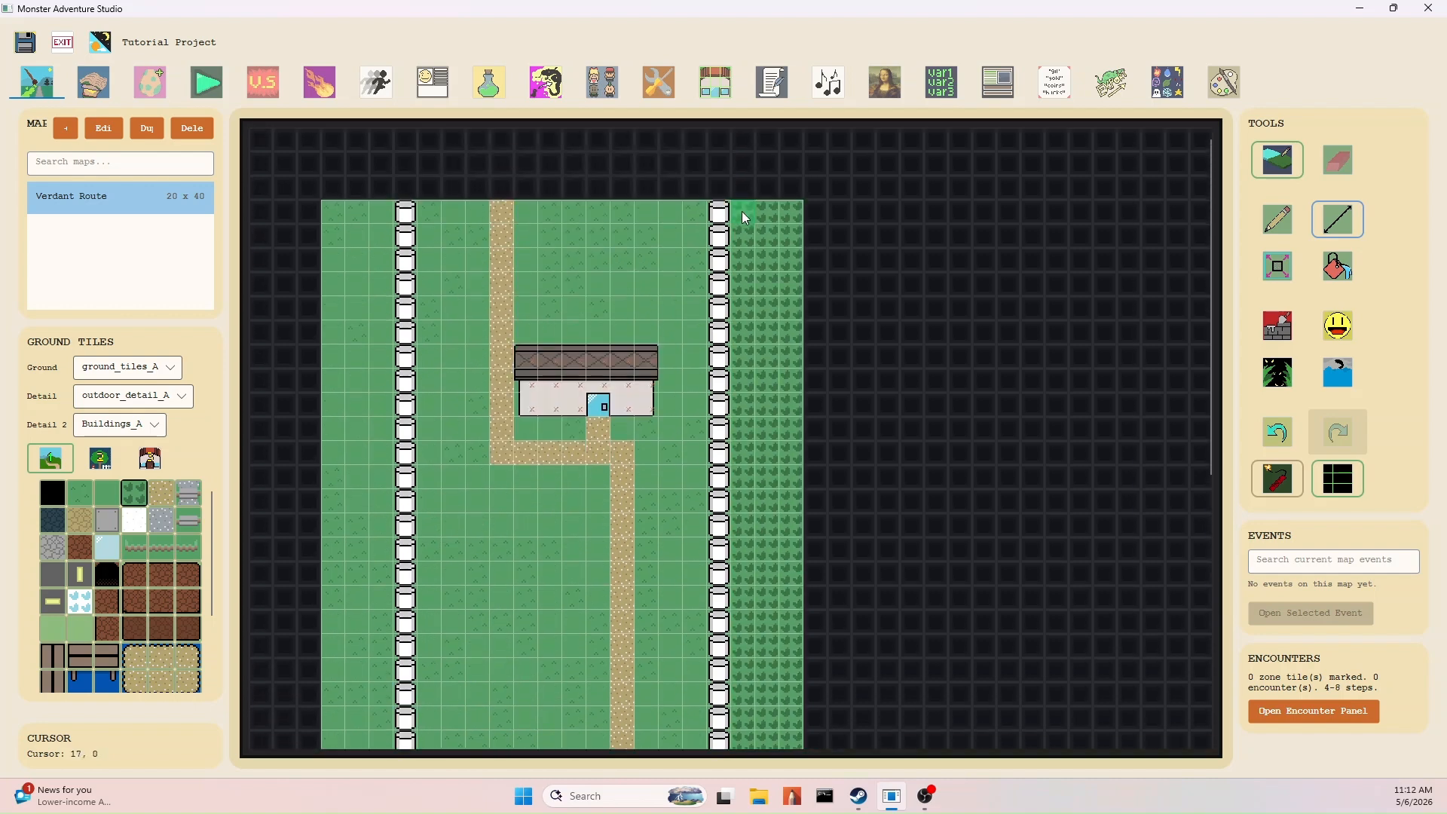
# Fill the three rows south of the post fence with the dark leafy grass tile across to the map's western edge.
pyautogui.scroll(-7, 742, 211)
pyautogui.moveTo(713, 619); pyautogui.dragTo(290, 636)
pyautogui.moveTo(326, 643)
pyautogui.mouseDown()
pyautogui.moveTo(679, 662)
pyautogui.moveTo(717, 642)
pyautogui.mouseUp()
pyautogui.moveTo(717, 664)
pyautogui.mouseDown()
pyautogui.moveTo(342, 654)
pyautogui.moveTo(318, 666)
pyautogui.mouseUp()
# Fill the three columns west of the western post fence with the dark leafy grass tile up to the map's northern edge.
pyautogui.scroll(7, 364, 556)
pyautogui.moveTo(378, 595); pyautogui.dragTo(374, 202)
pyautogui.moveTo(357, 214); pyautogui.dragTo(330, 197)
# Place four two-tile pine trees from the outdoor_detail_A tiles around the southern house, two on each side of the path.
pyautogui.scroll(-7, 359, 302)
pyautogui.scroll(7, 331, 556)
pyautogui.scroll(-7, 485, 374)
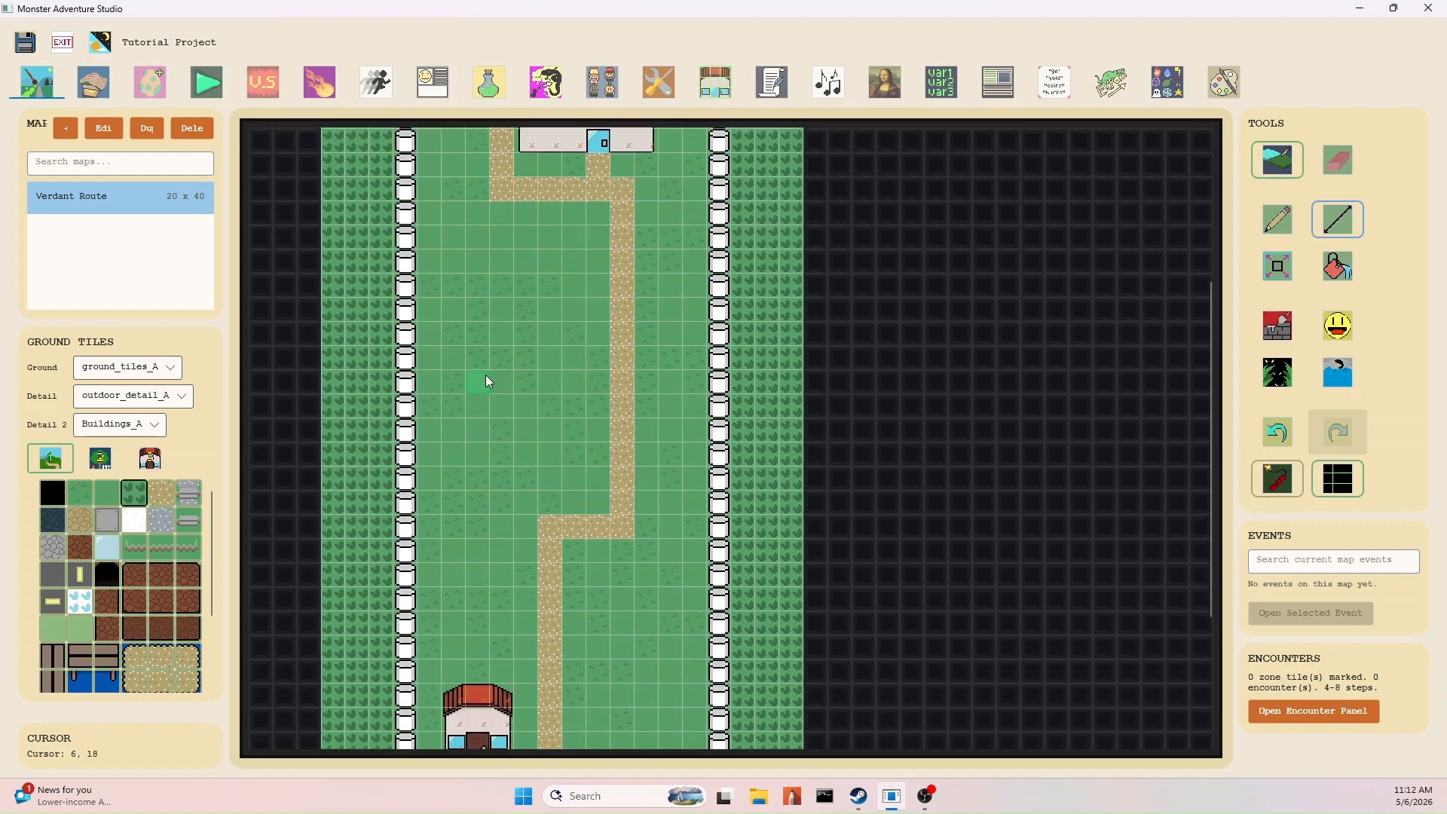
pyautogui.click(102, 460)
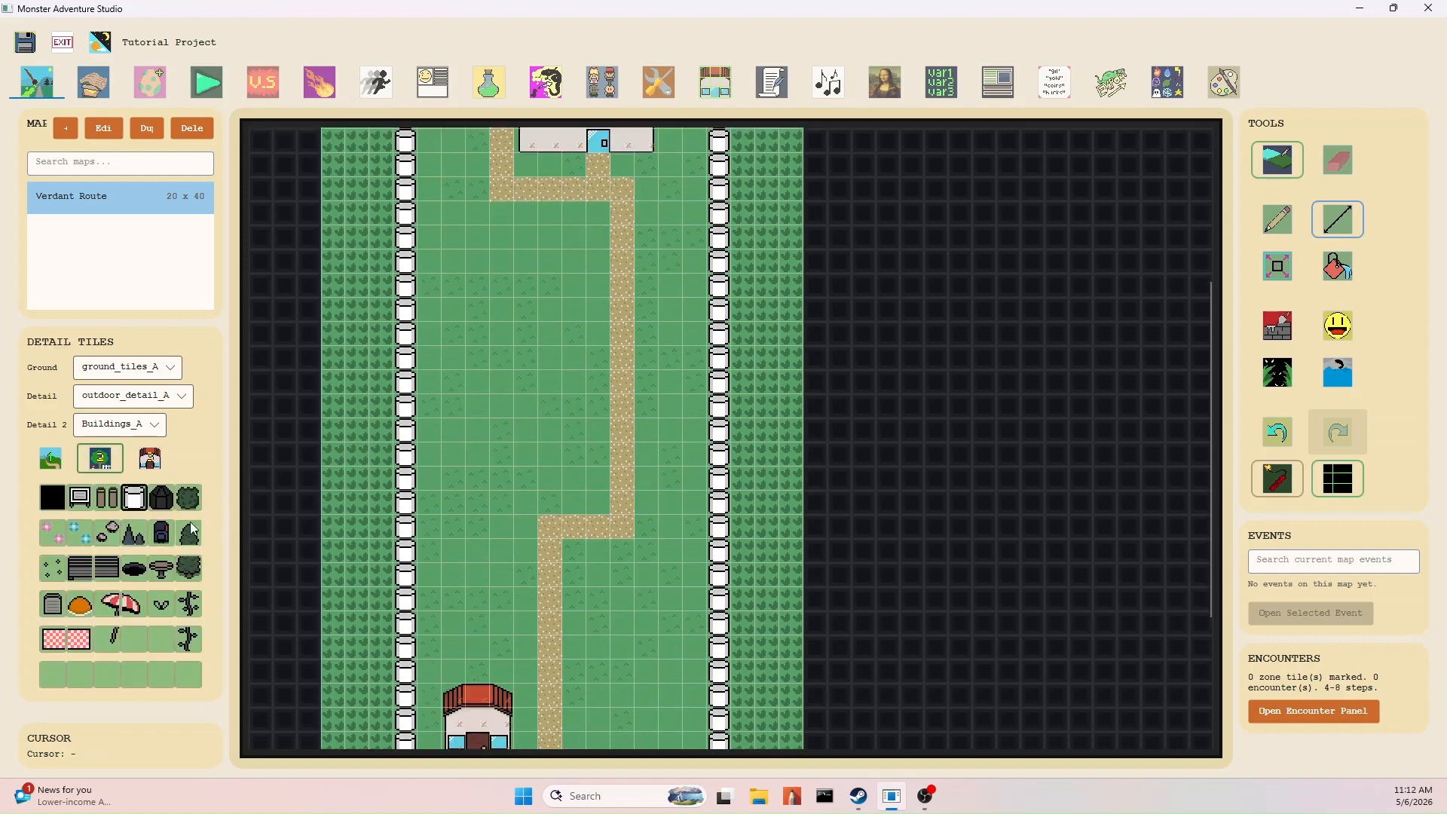
pyautogui.click(190, 532)
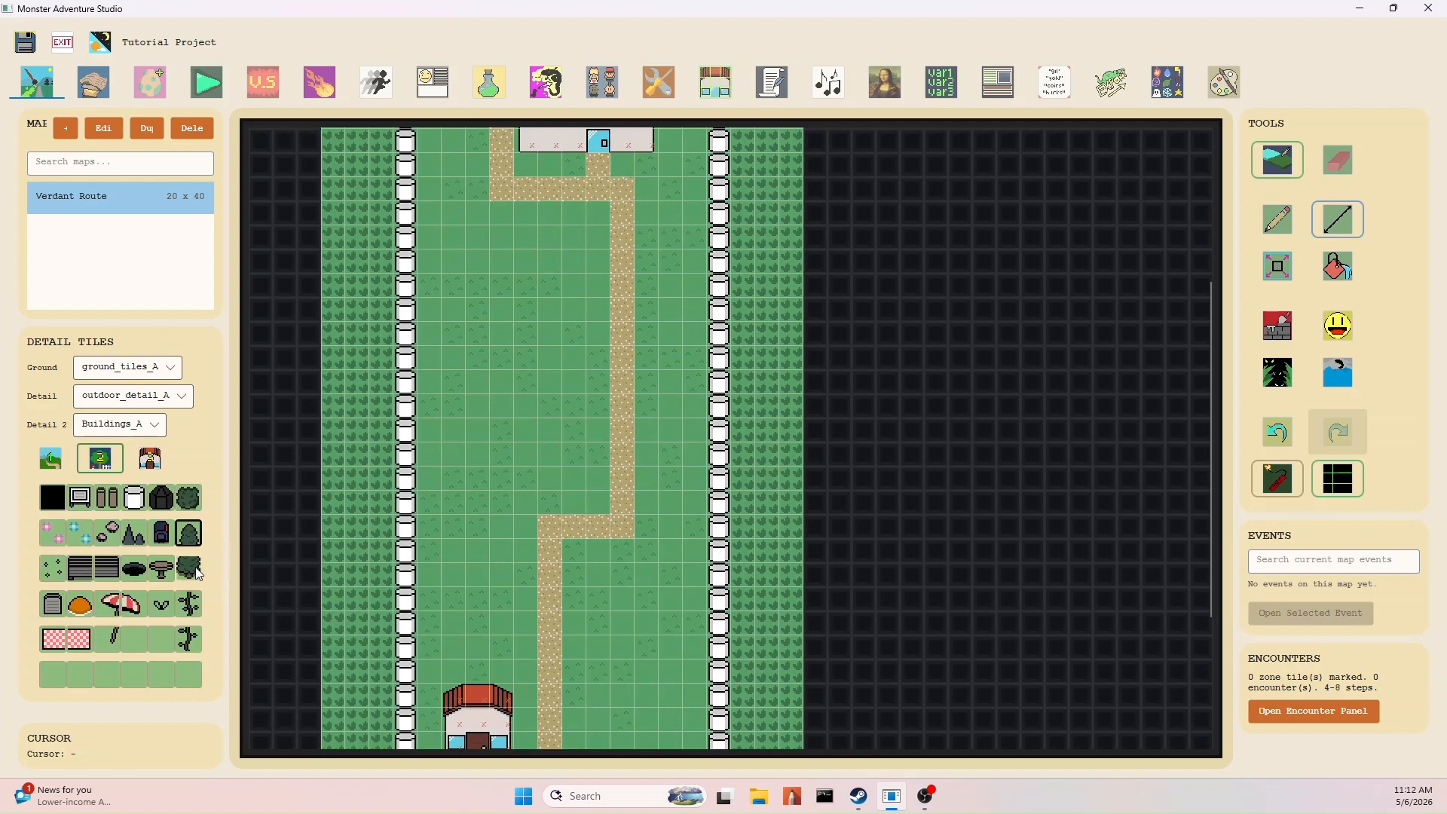
pyautogui.click(196, 573)
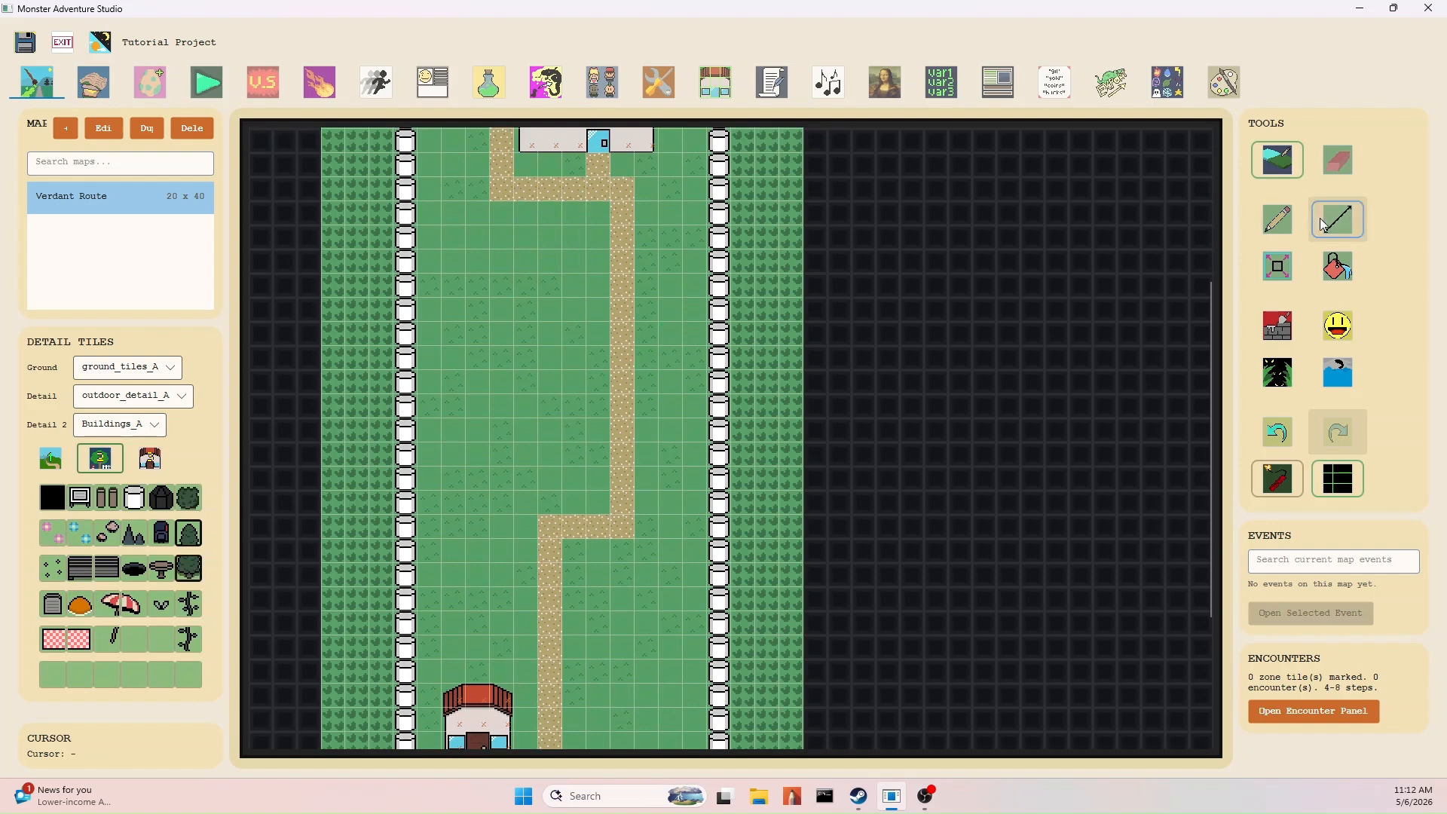
pyautogui.click(1296, 221)
pyautogui.scroll(-3, 425, 364)
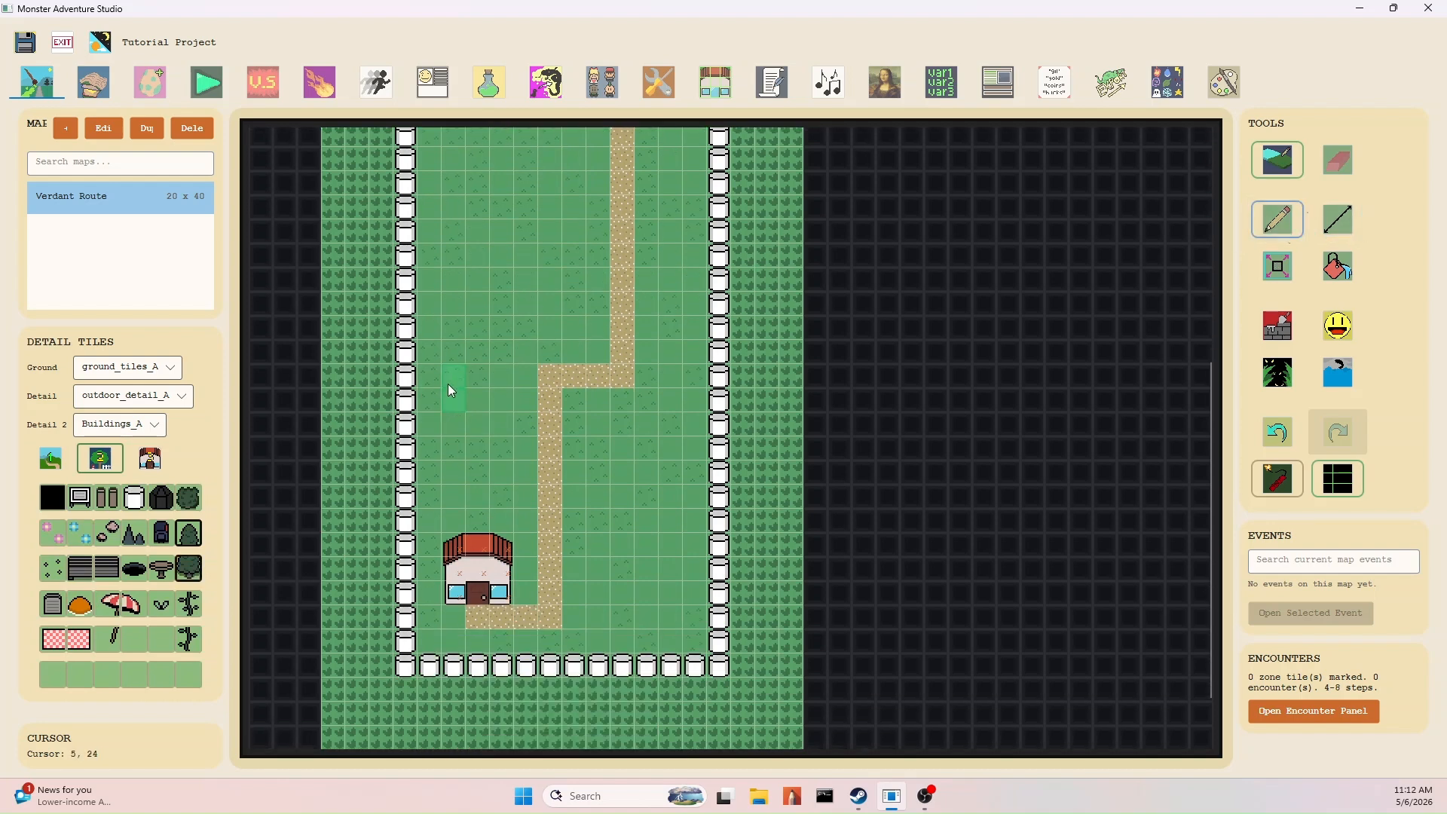
pyautogui.click(454, 400)
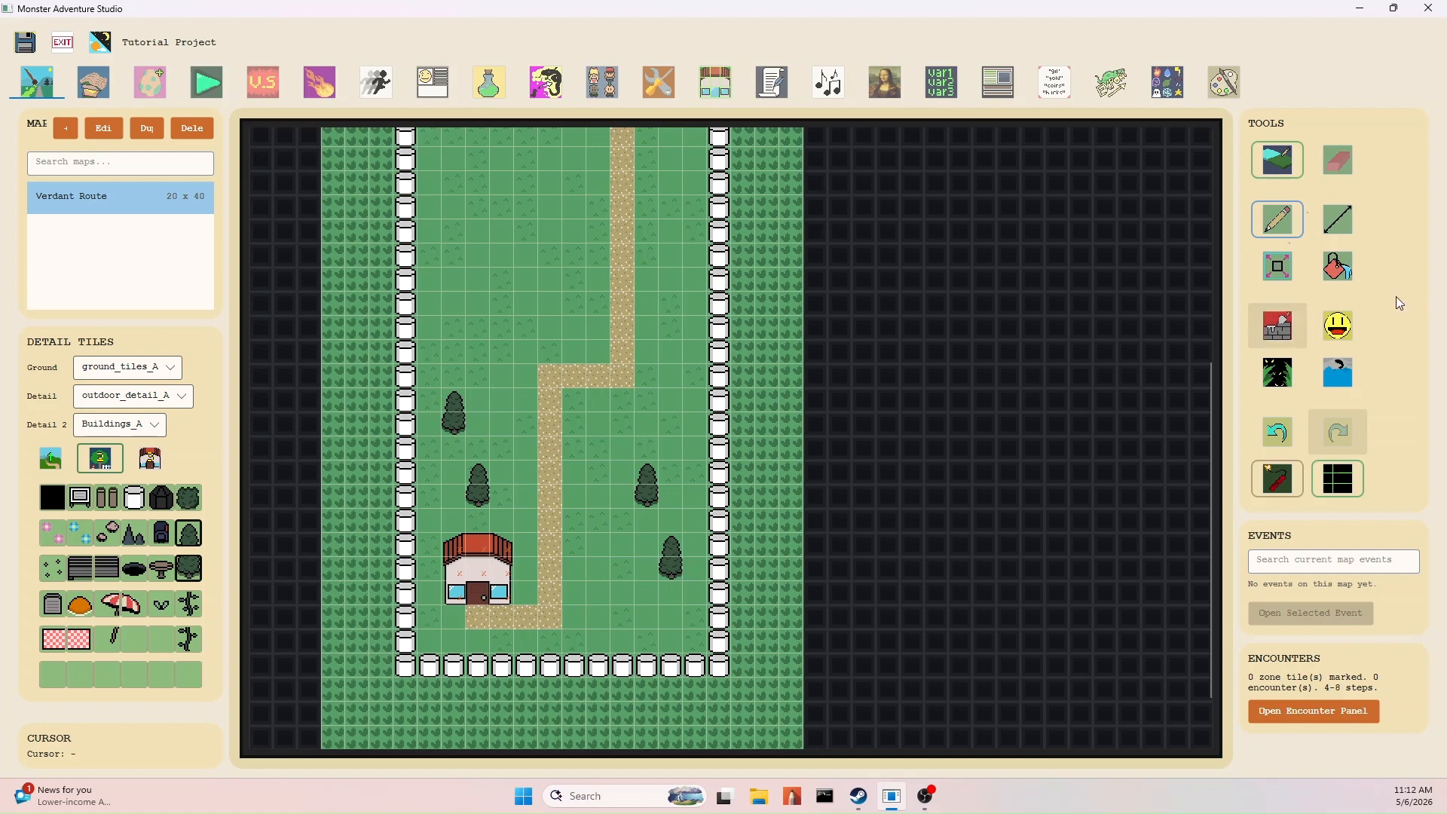
# Mark both tiles of each of the four pine trees near the southern house as blocked.
pyautogui.click(1278, 325)
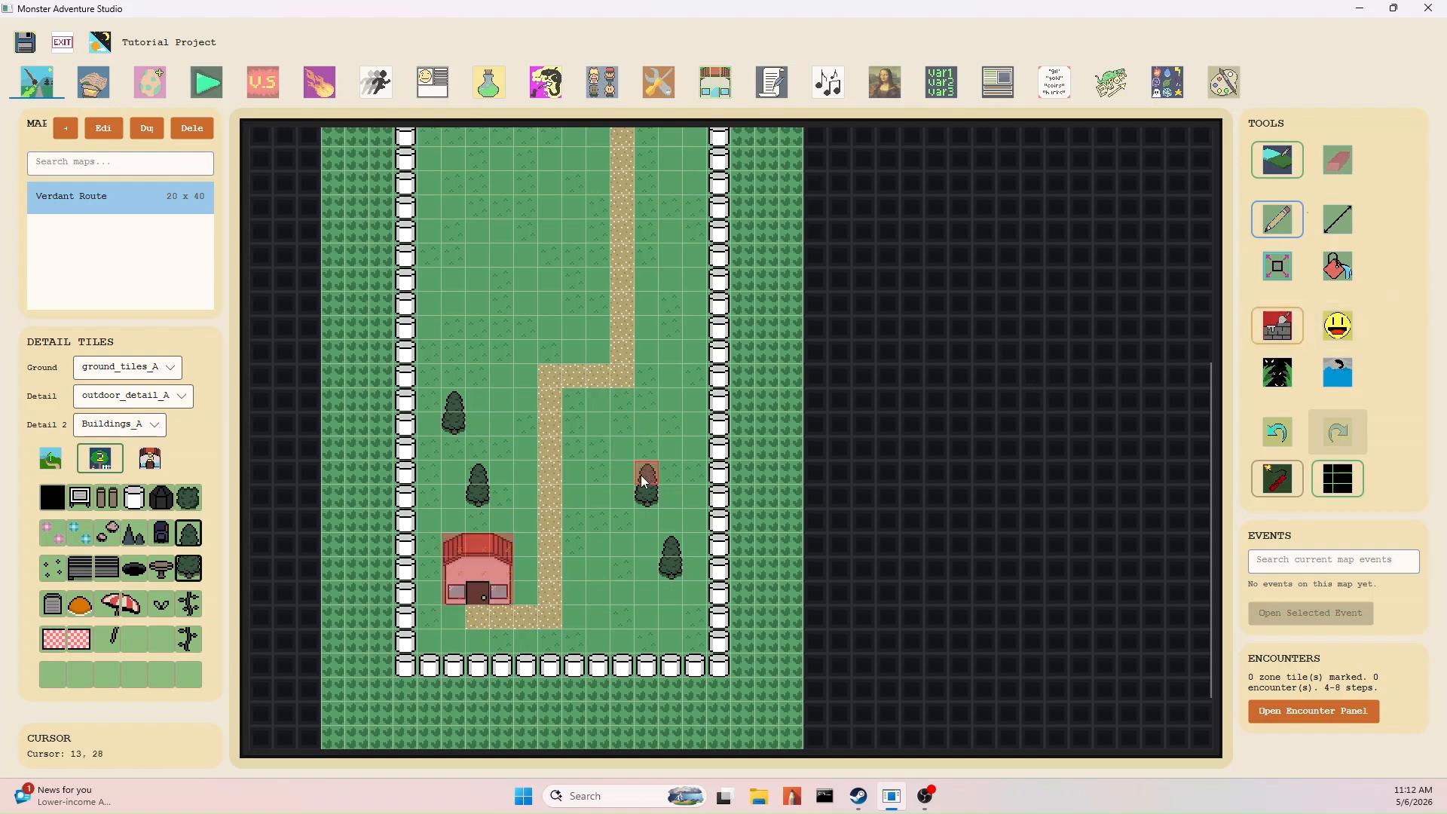
pyautogui.moveTo(642, 476); pyautogui.dragTo(645, 494)
pyautogui.moveTo(671, 554); pyautogui.dragTo(669, 575)
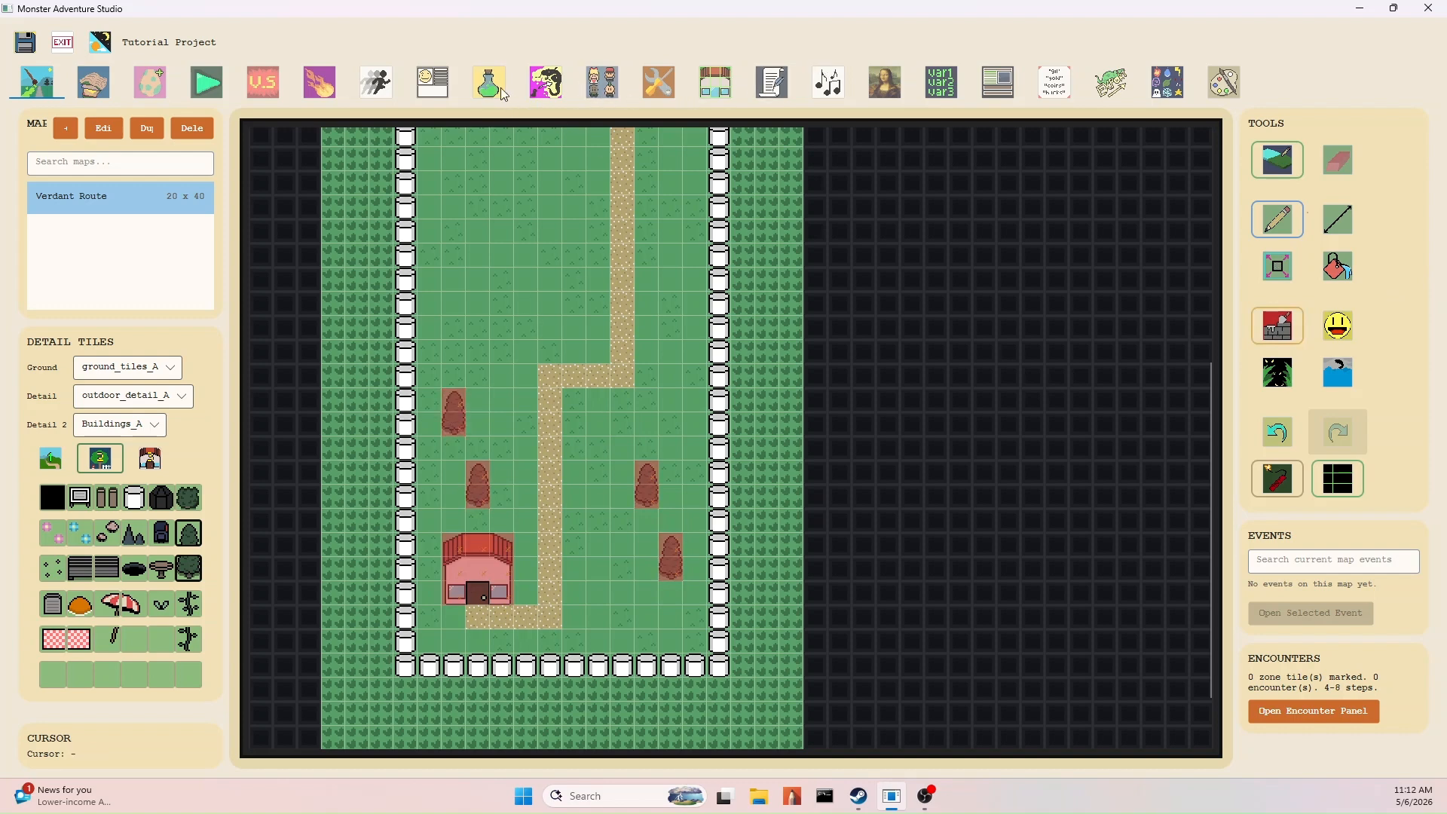
# Make pine tree tiles 11 and 17 of the outdoor_detail_A tileset blocked by default, save the tileset and return to the map.
pyautogui.click(712, 85)
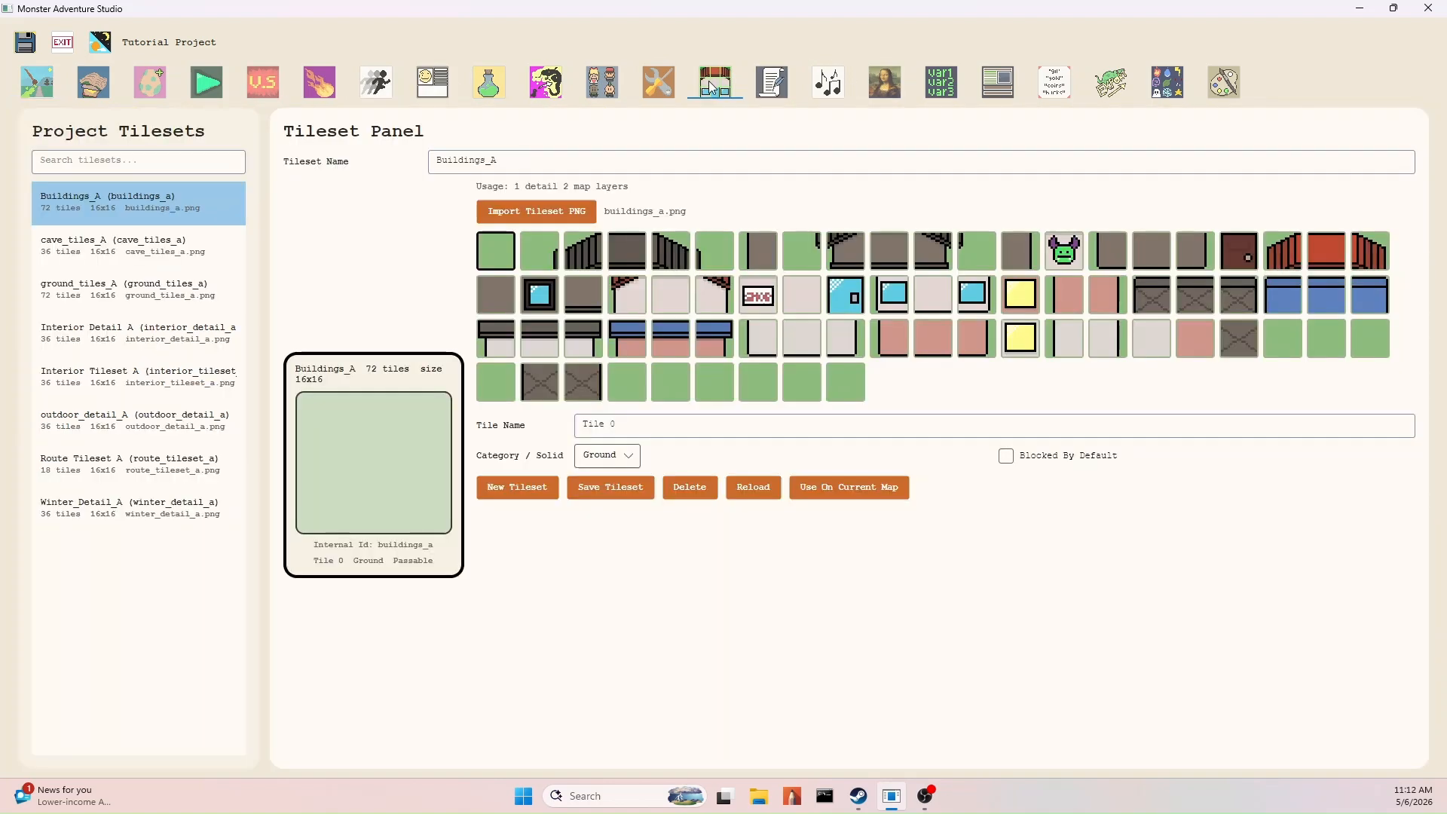
pyautogui.click(156, 428)
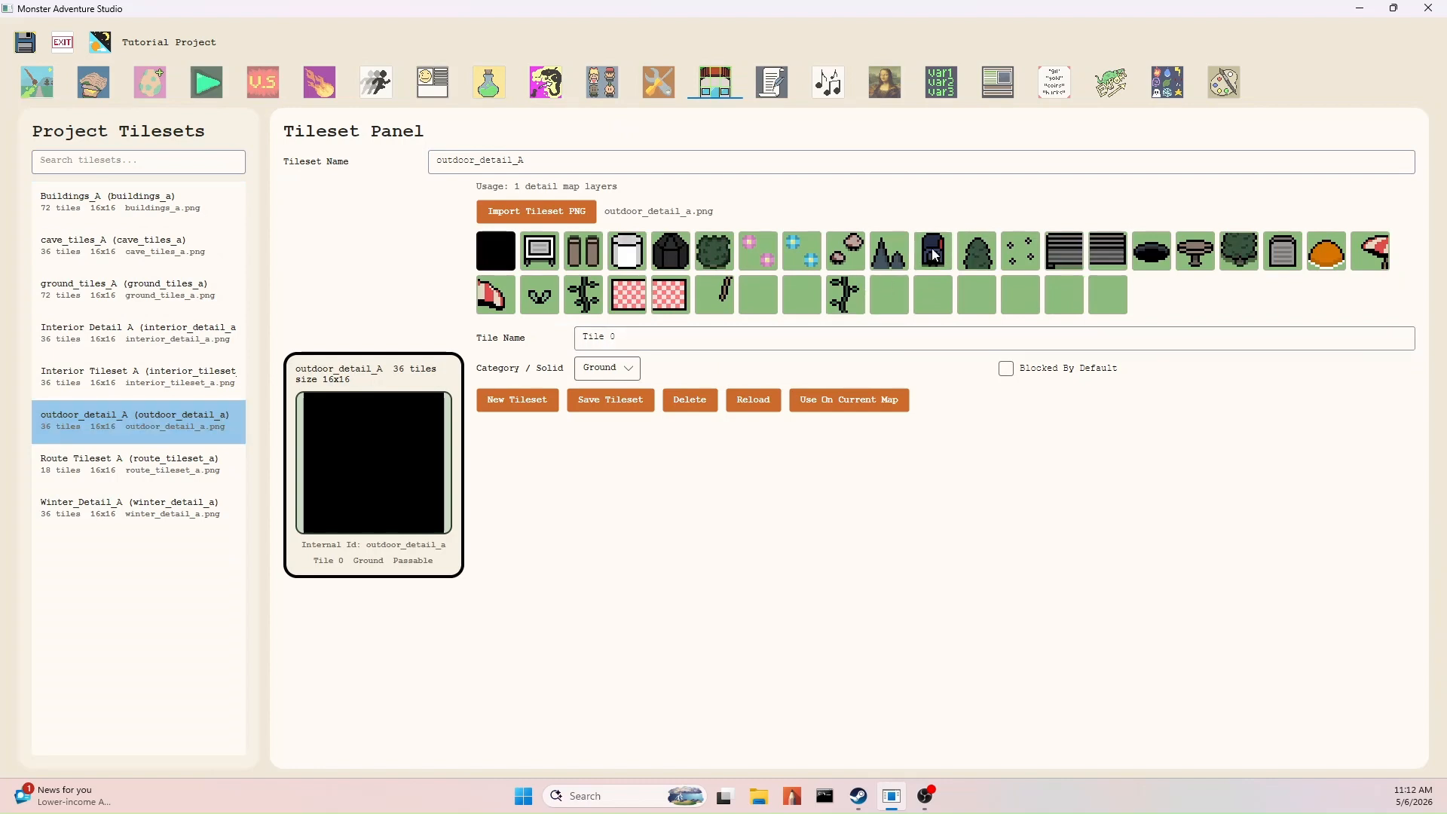
pyautogui.click(979, 255)
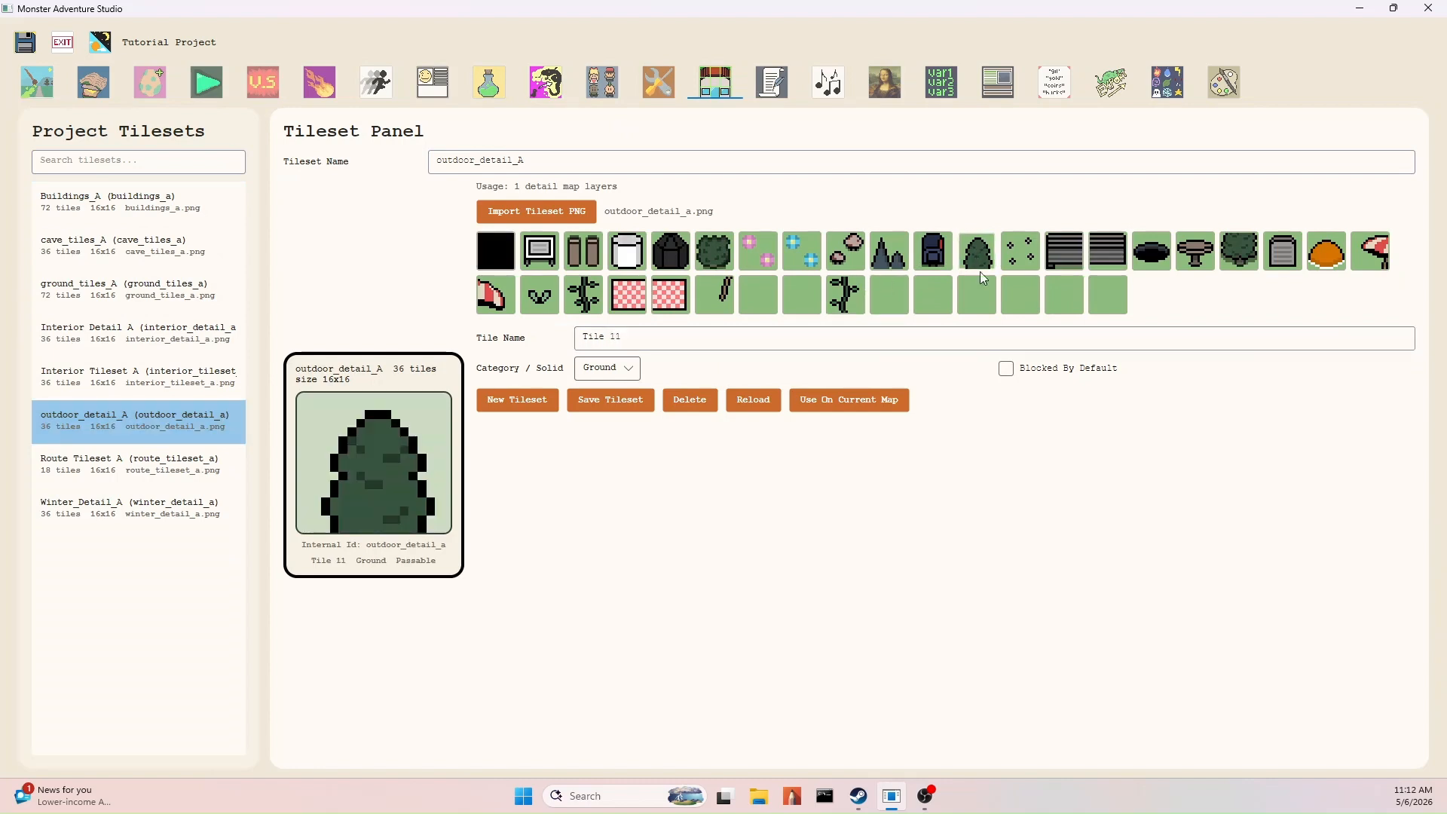
pyautogui.click(1005, 368)
pyautogui.click(1239, 250)
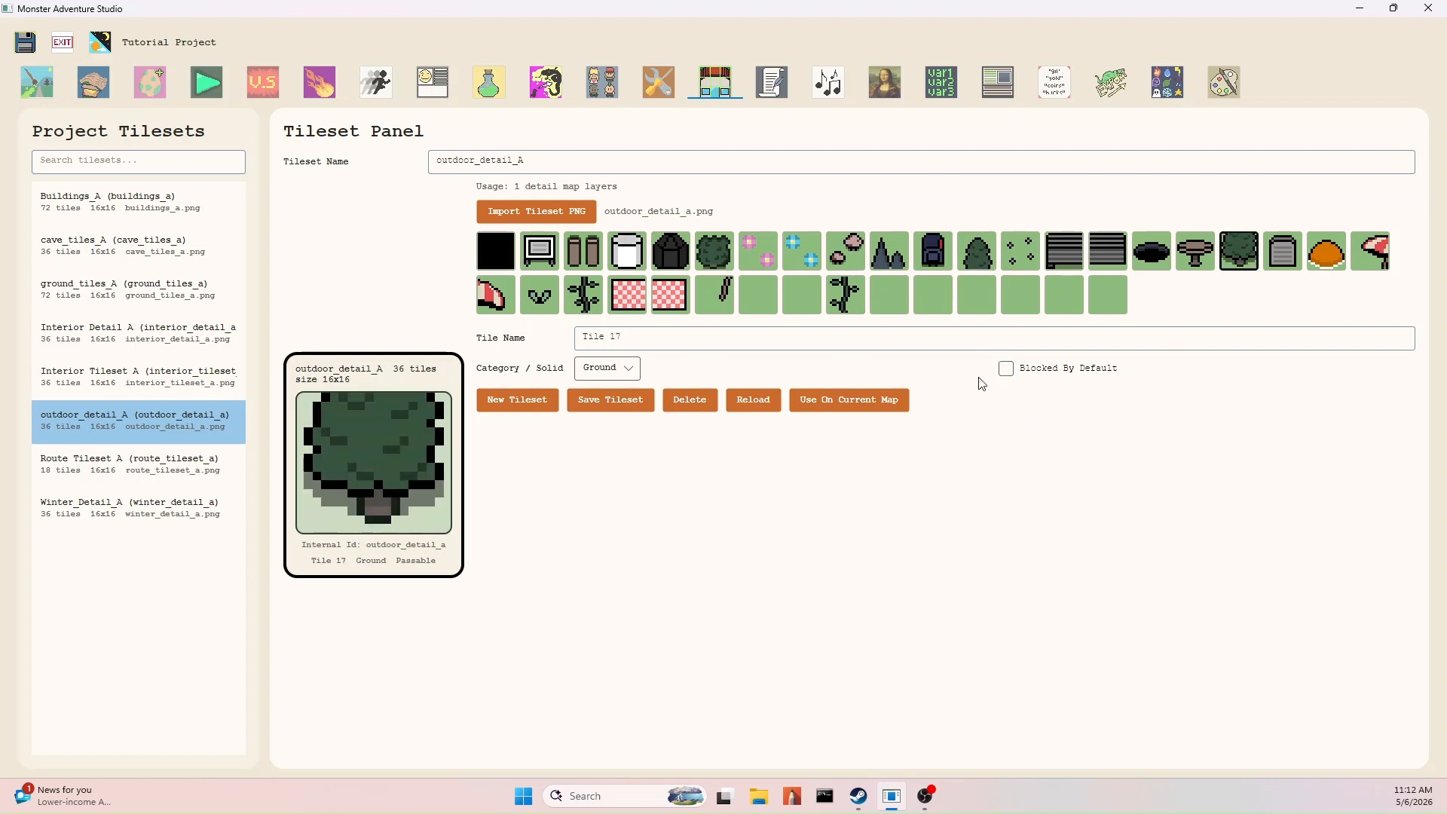
pyautogui.click(603, 399)
pyautogui.click(37, 83)
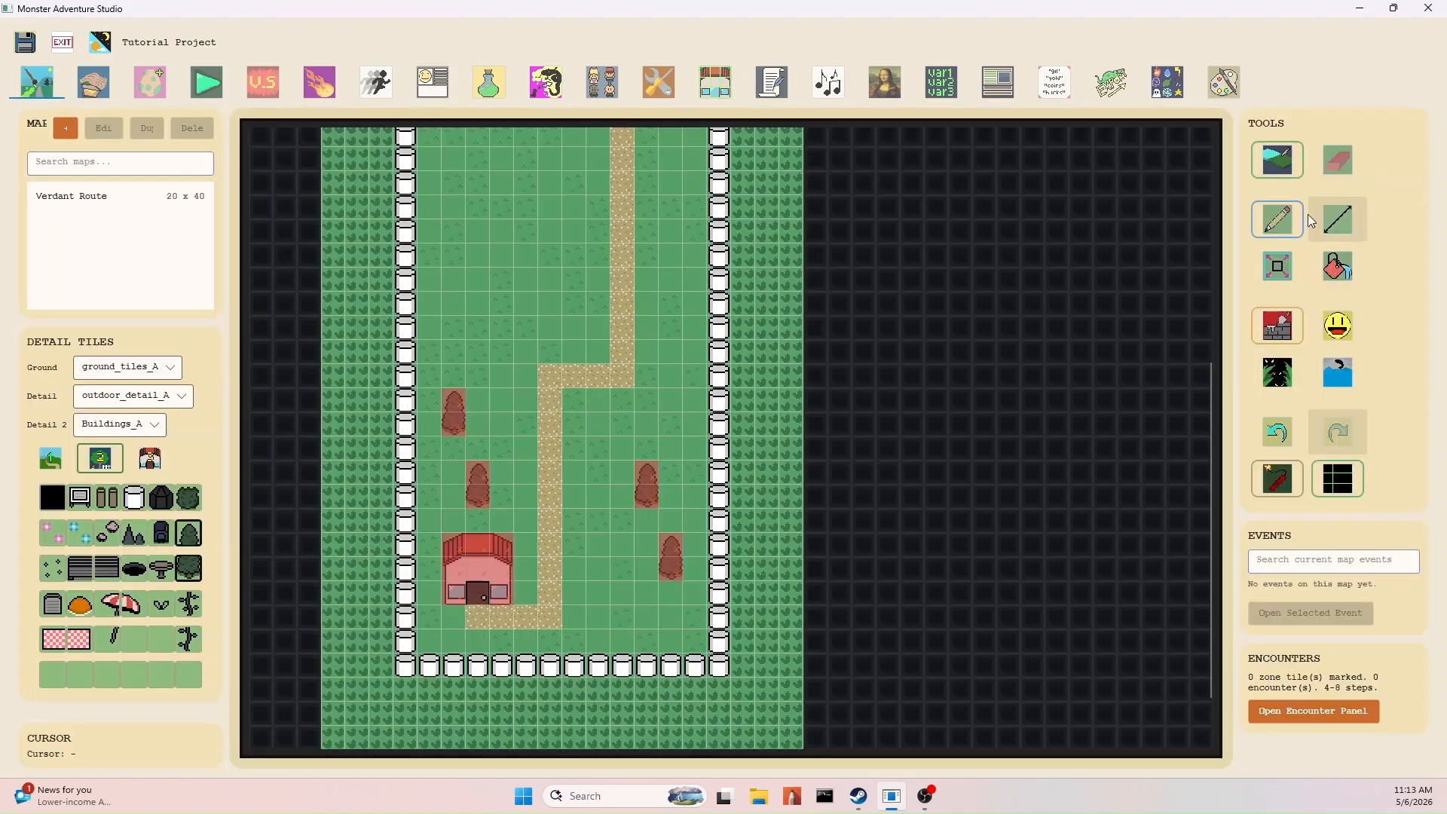
# Scatter two-tile pine trees on both sides of the path, from the lower path bend up to the area west of the northern building.
pyautogui.click(1334, 154)
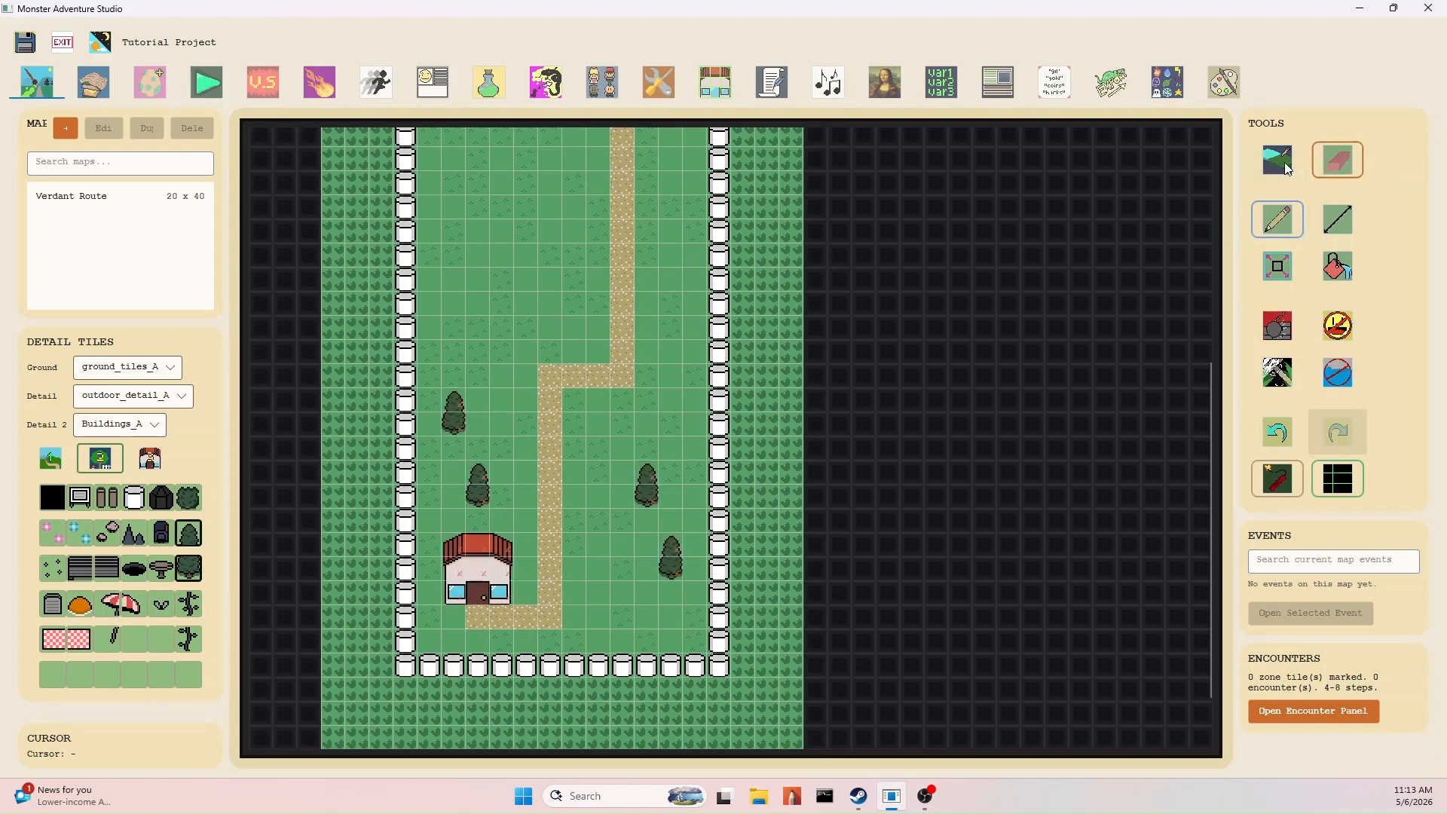
pyautogui.click(1282, 161)
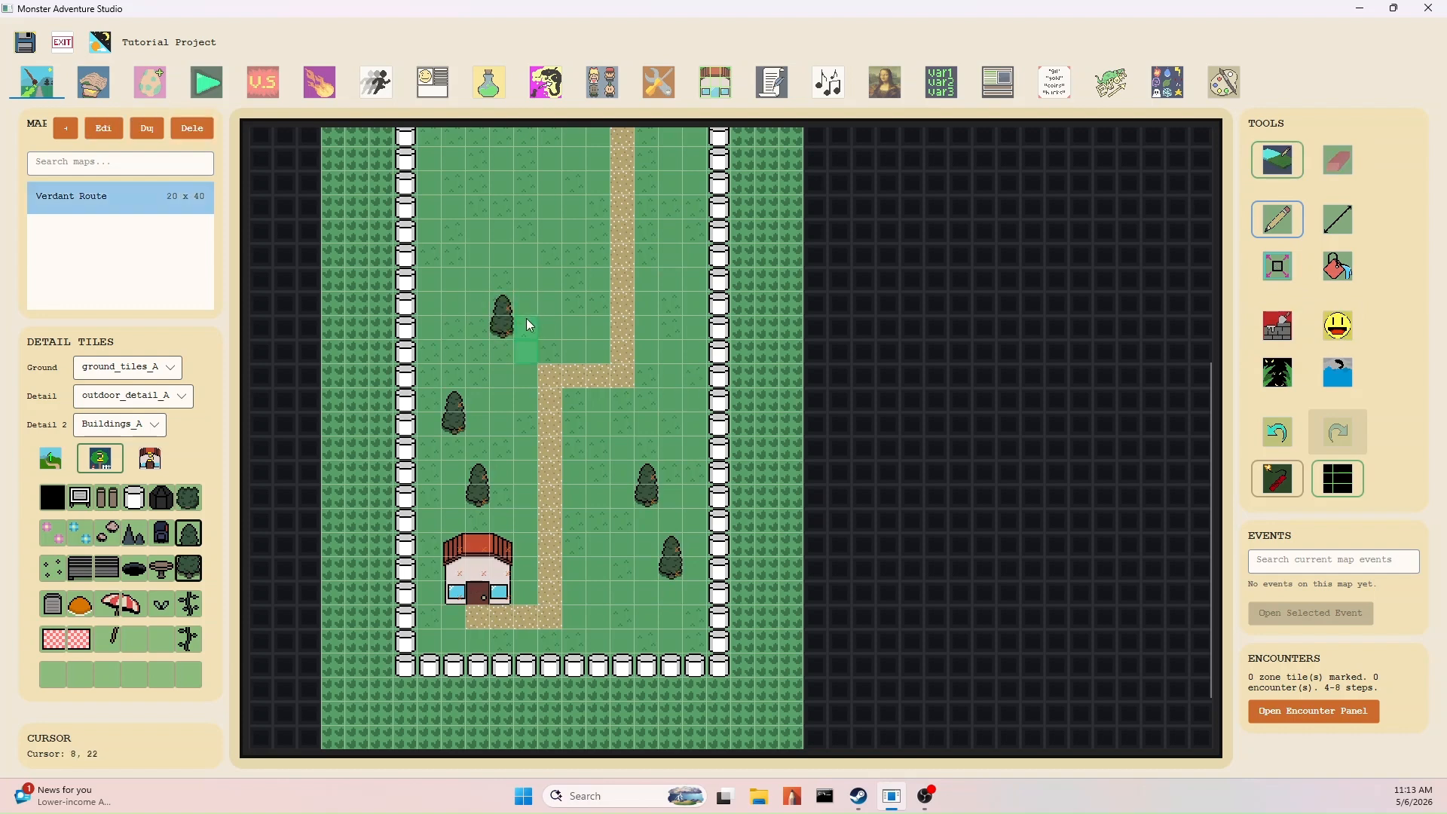
pyautogui.click(630, 354)
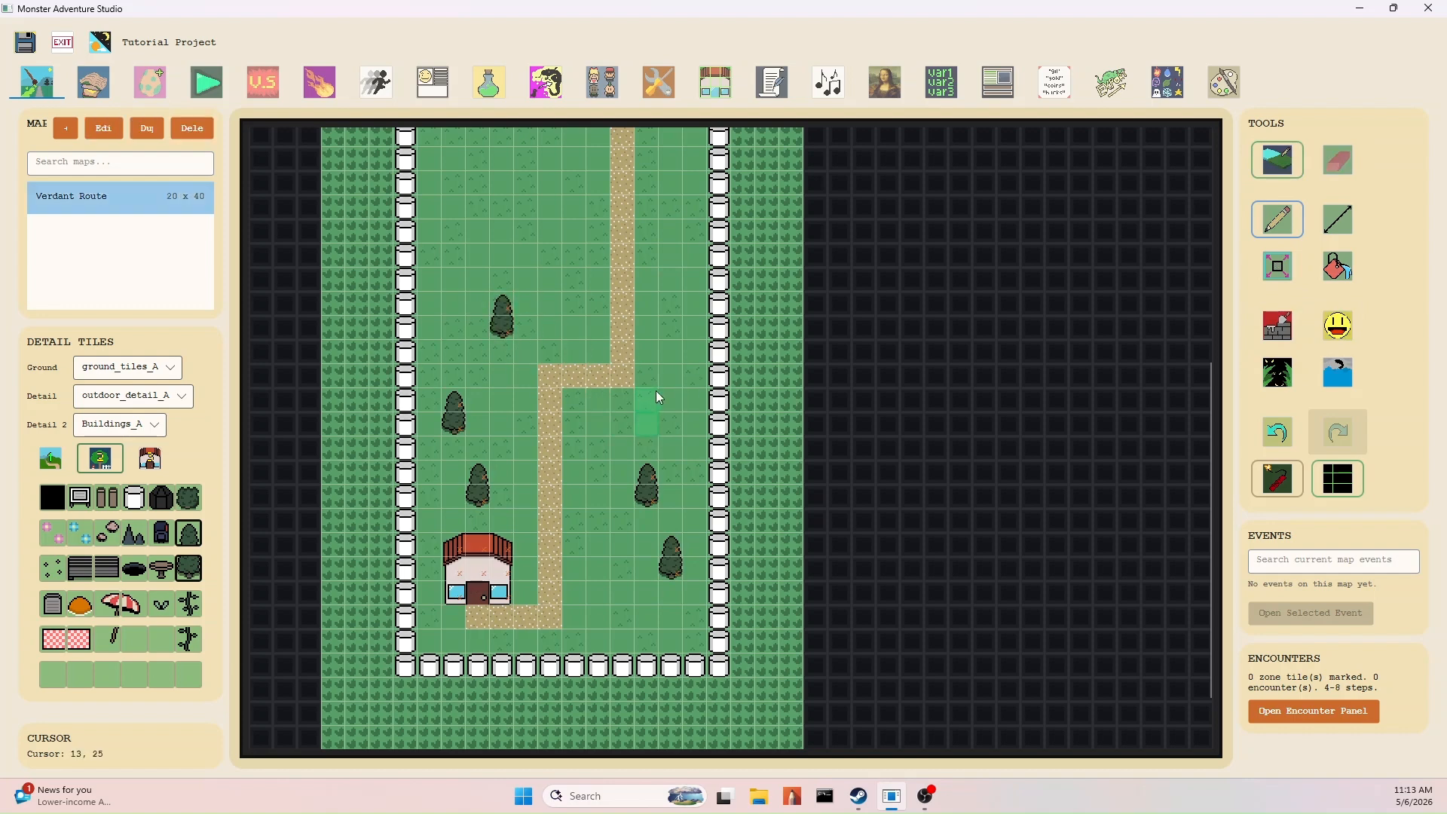
pyautogui.click(589, 331)
pyautogui.scroll(3, 667, 347)
pyautogui.click(661, 311)
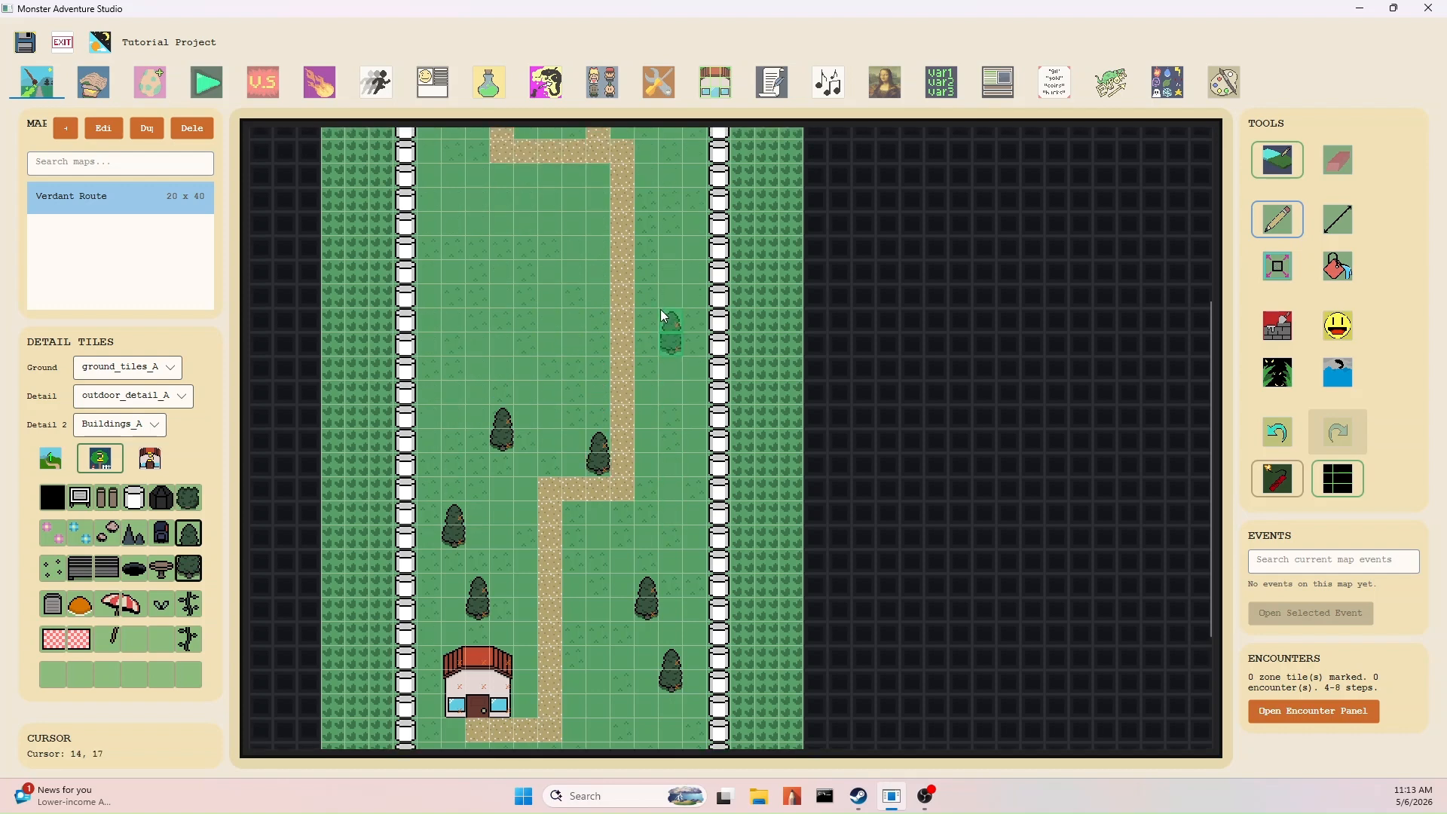
pyautogui.click(546, 259)
pyautogui.click(486, 297)
pyautogui.scroll(4, 452, 279)
pyautogui.click(424, 260)
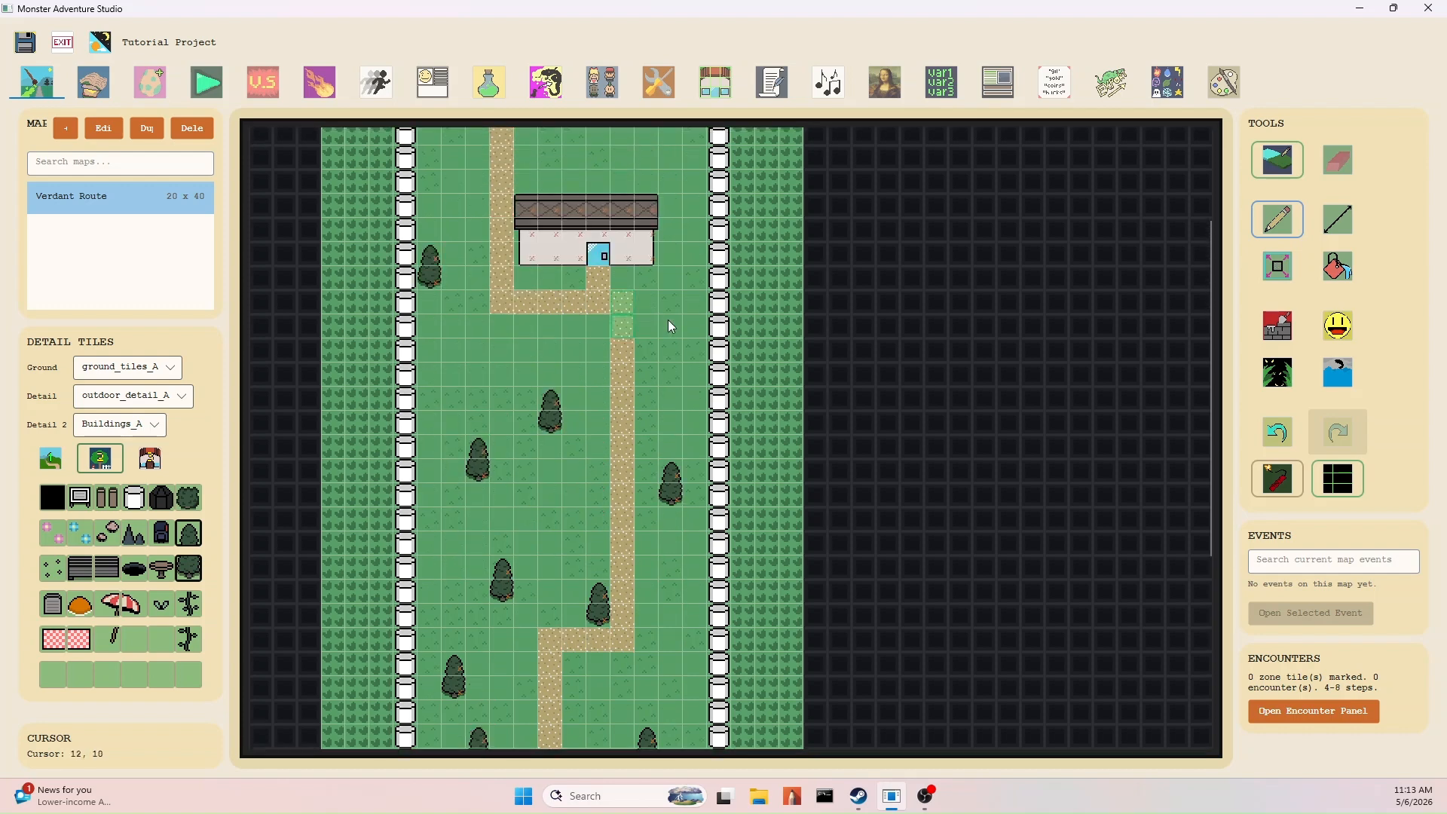
# Add more pine trees around the northern building, along the western meadow and east of the path beside the southern house.
pyautogui.scroll(3, 668, 320)
pyautogui.click(693, 416)
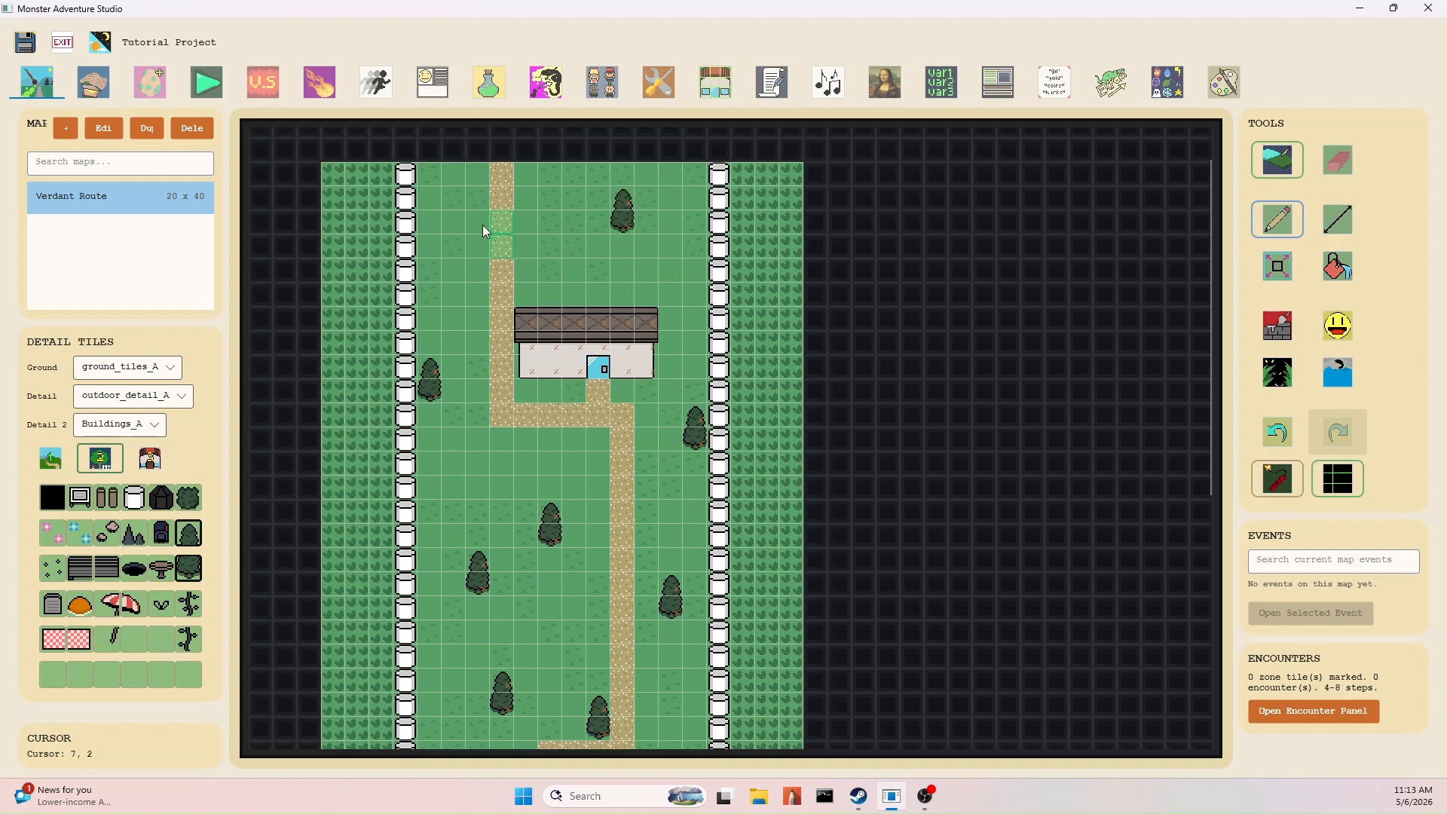
pyautogui.click(459, 214)
pyautogui.scroll(-5, 577, 260)
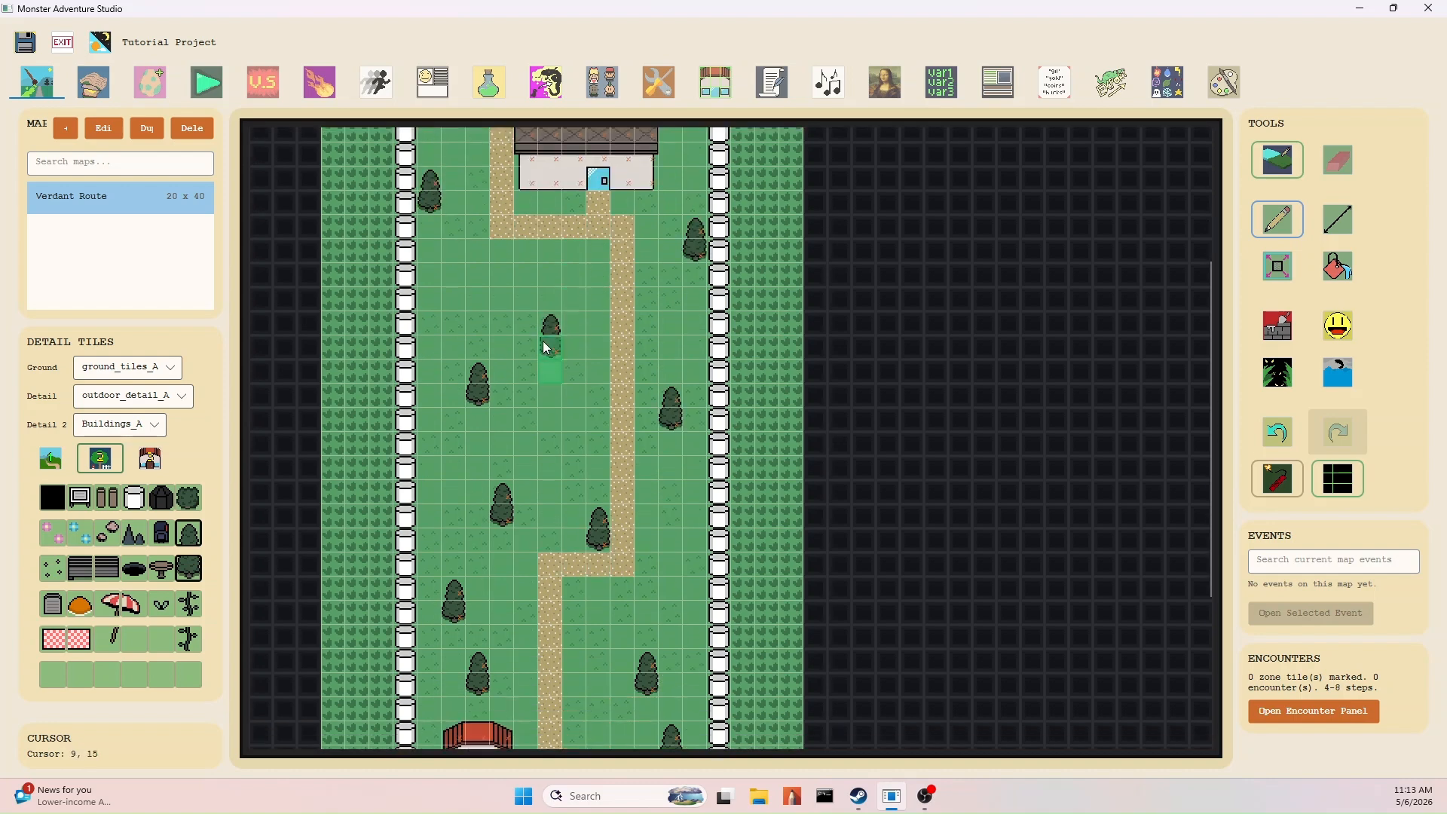
pyautogui.click(442, 455)
pyautogui.scroll(-6, 505, 434)
pyautogui.click(603, 514)
pyautogui.scroll(-1, 618, 523)
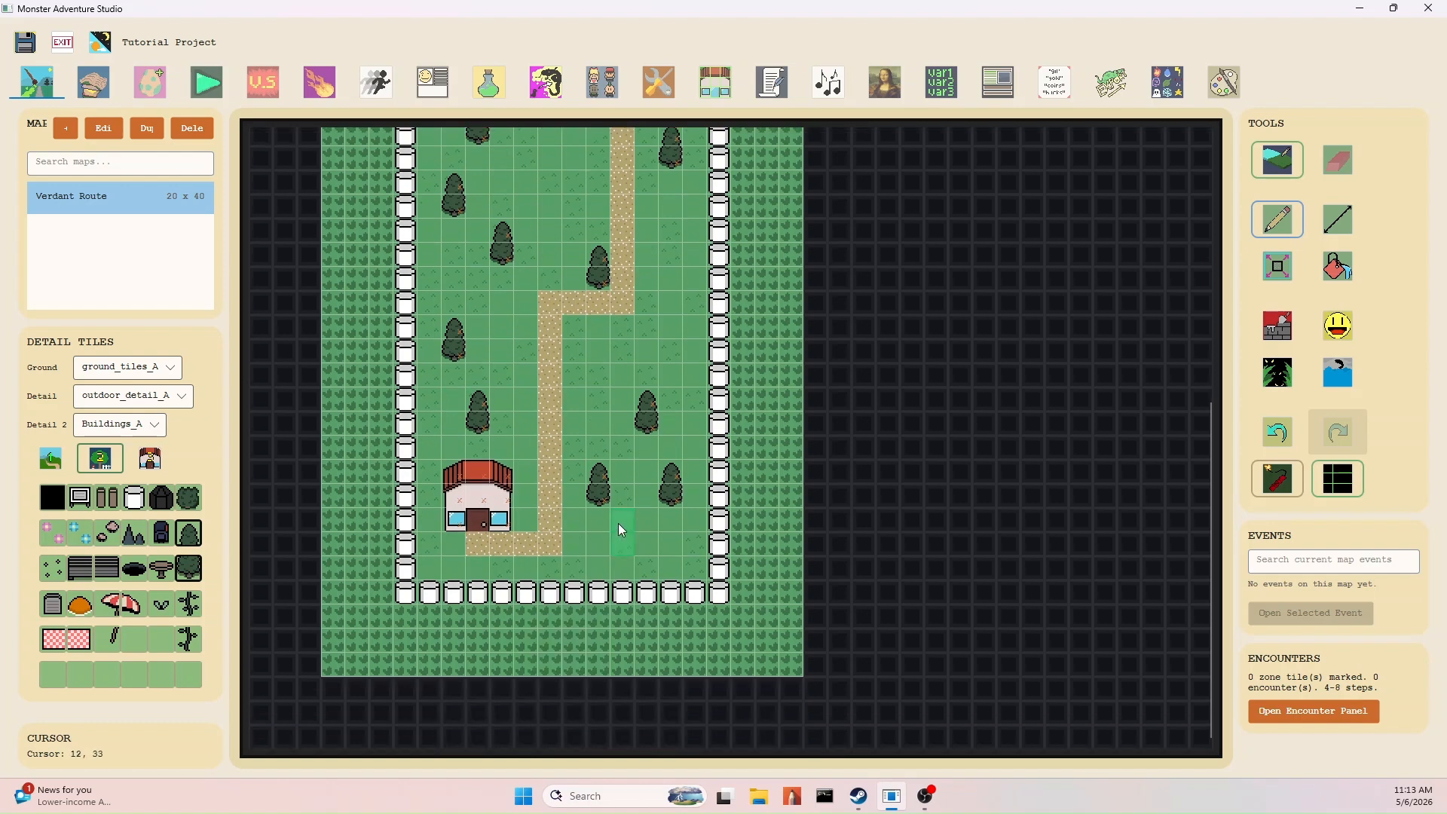
# Add a pine tree east of the lower path bend and place small rock tiles to its west and south.
pyautogui.scroll(3, 630, 406)
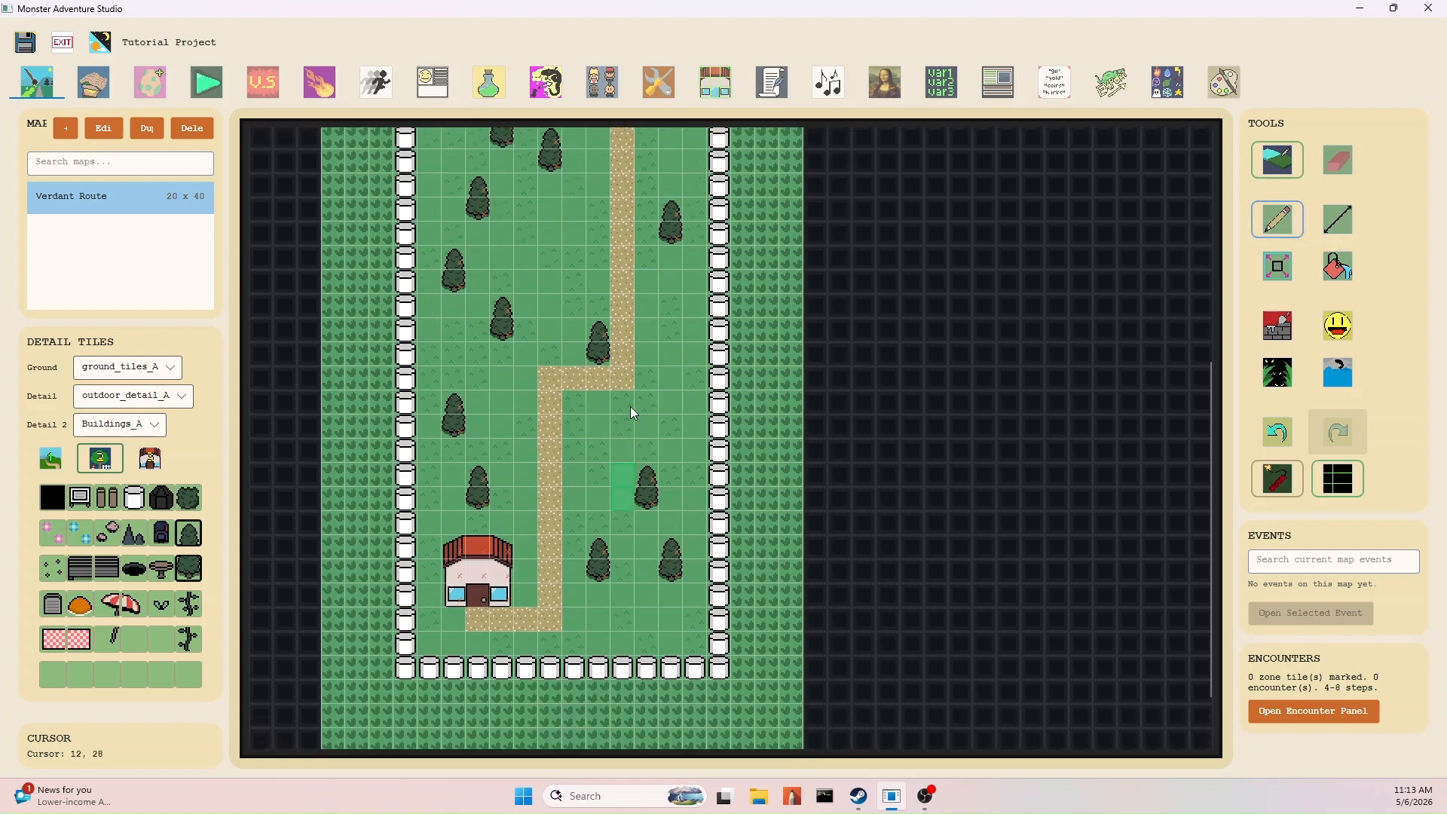
pyautogui.click(107, 533)
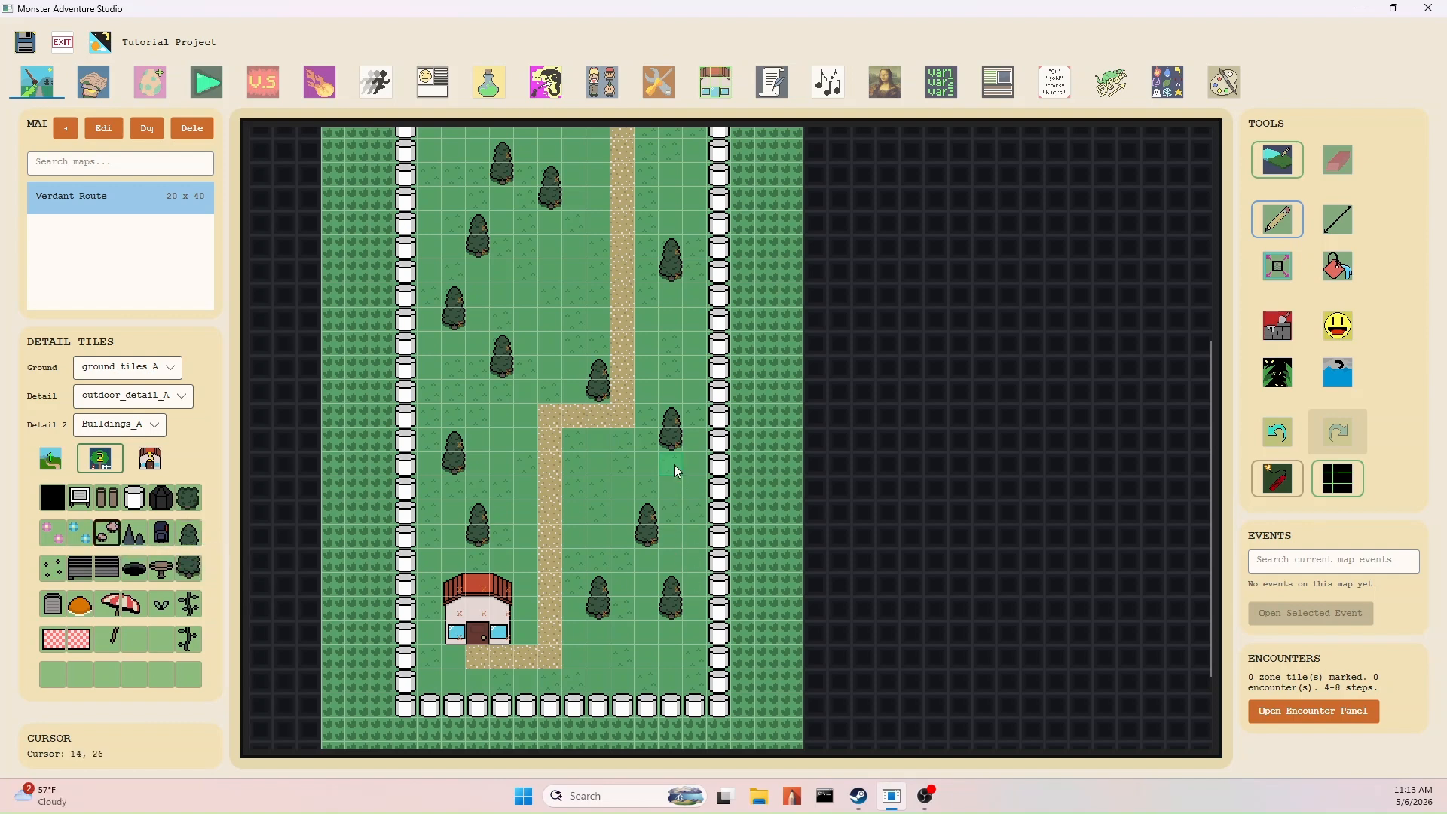
pyautogui.click(671, 465)
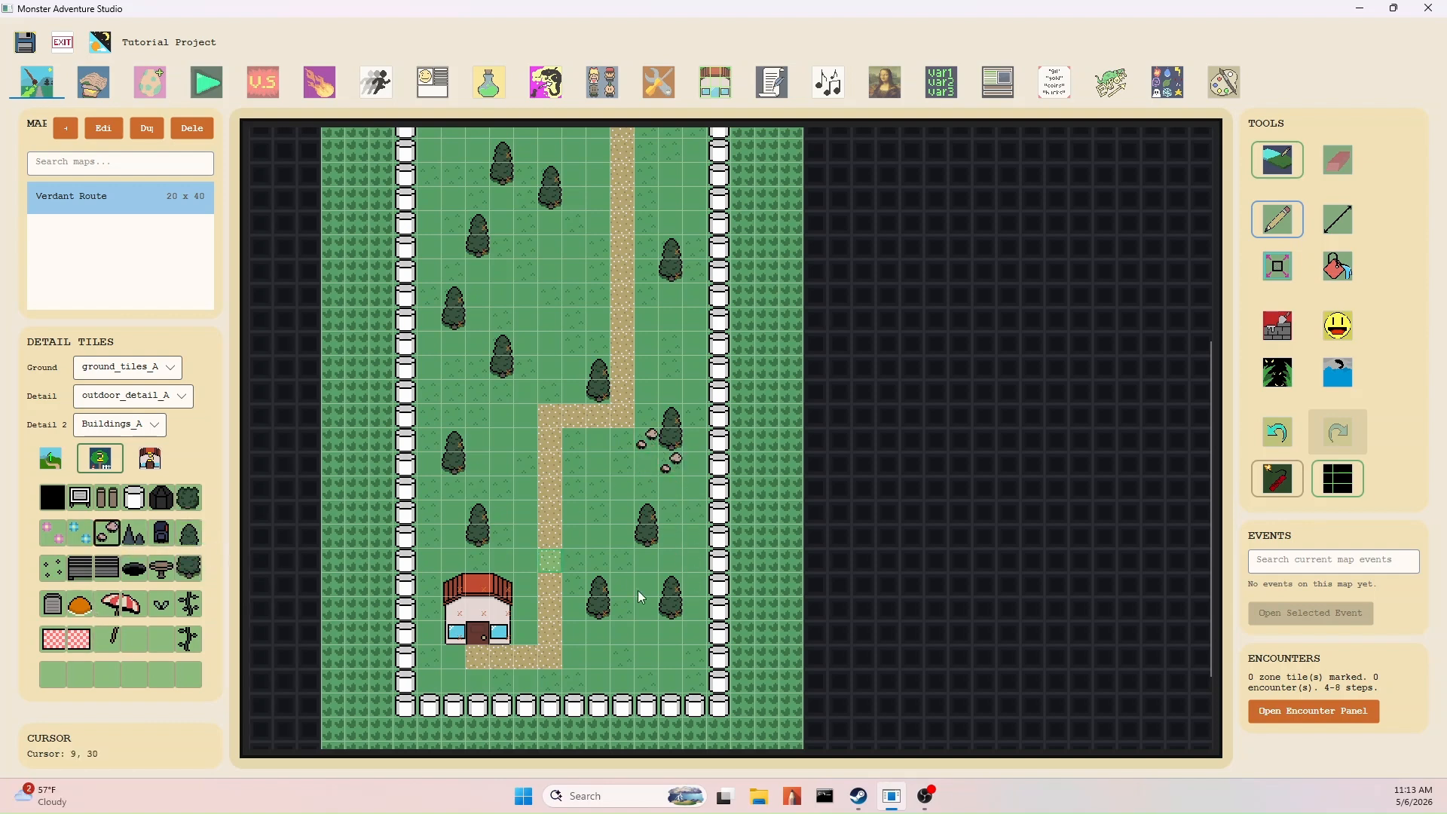
# Scatter blue flower tiles over the grass along the whole route, including behind the northern building and near the fences.
pyautogui.click(80, 537)
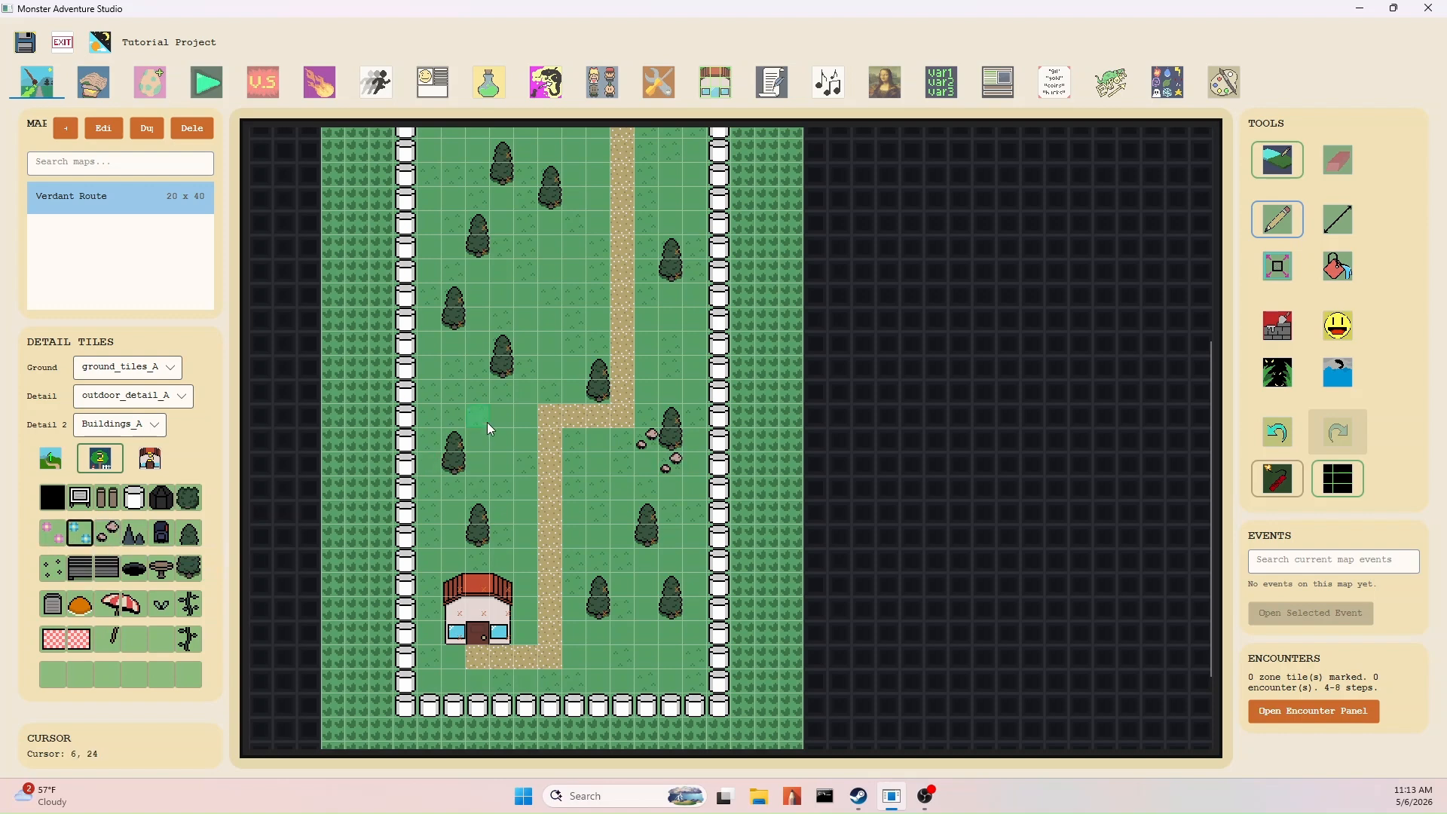
pyautogui.scroll(4, 595, 522)
pyautogui.click(541, 453)
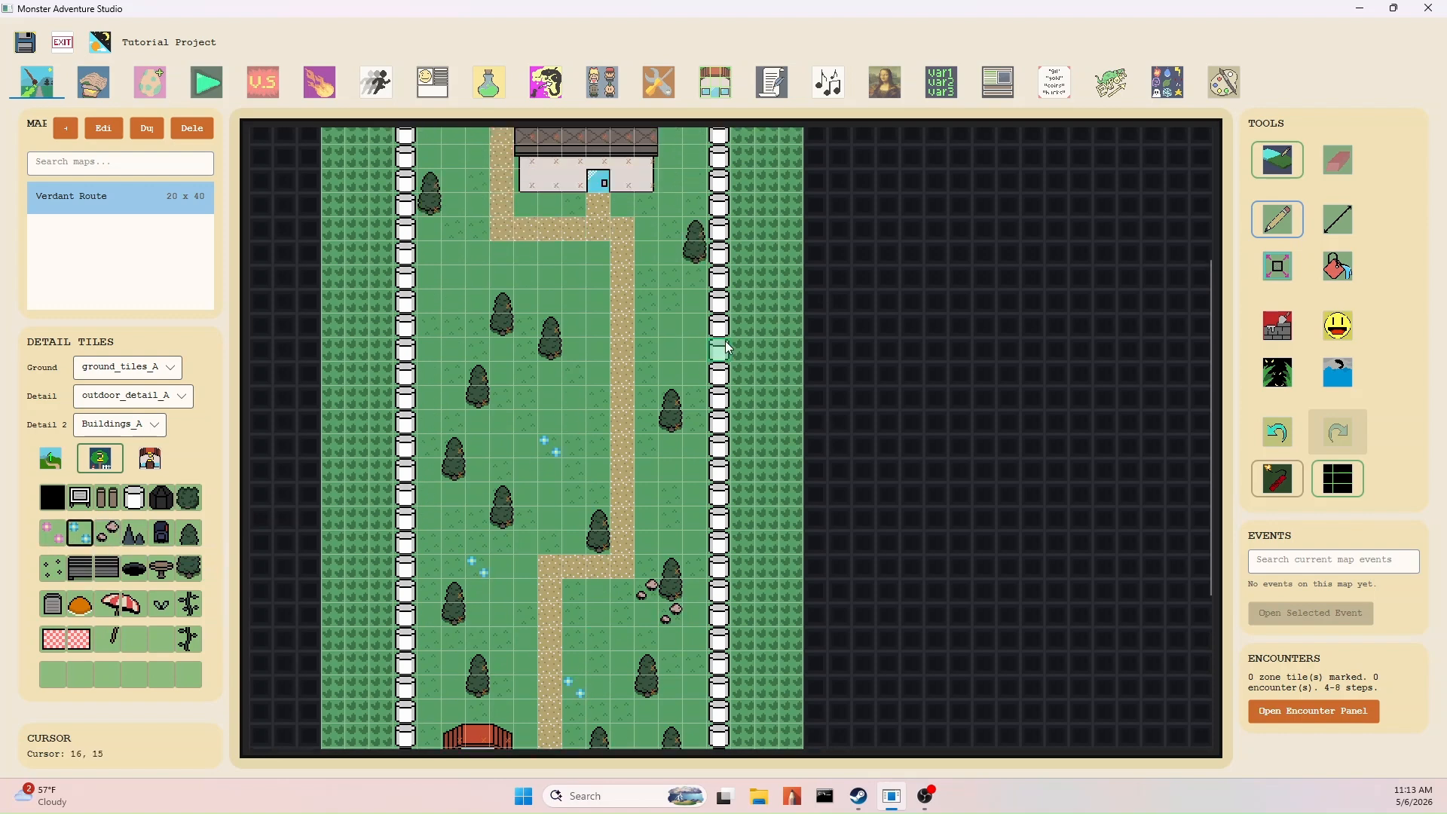
pyautogui.scroll(6, 658, 359)
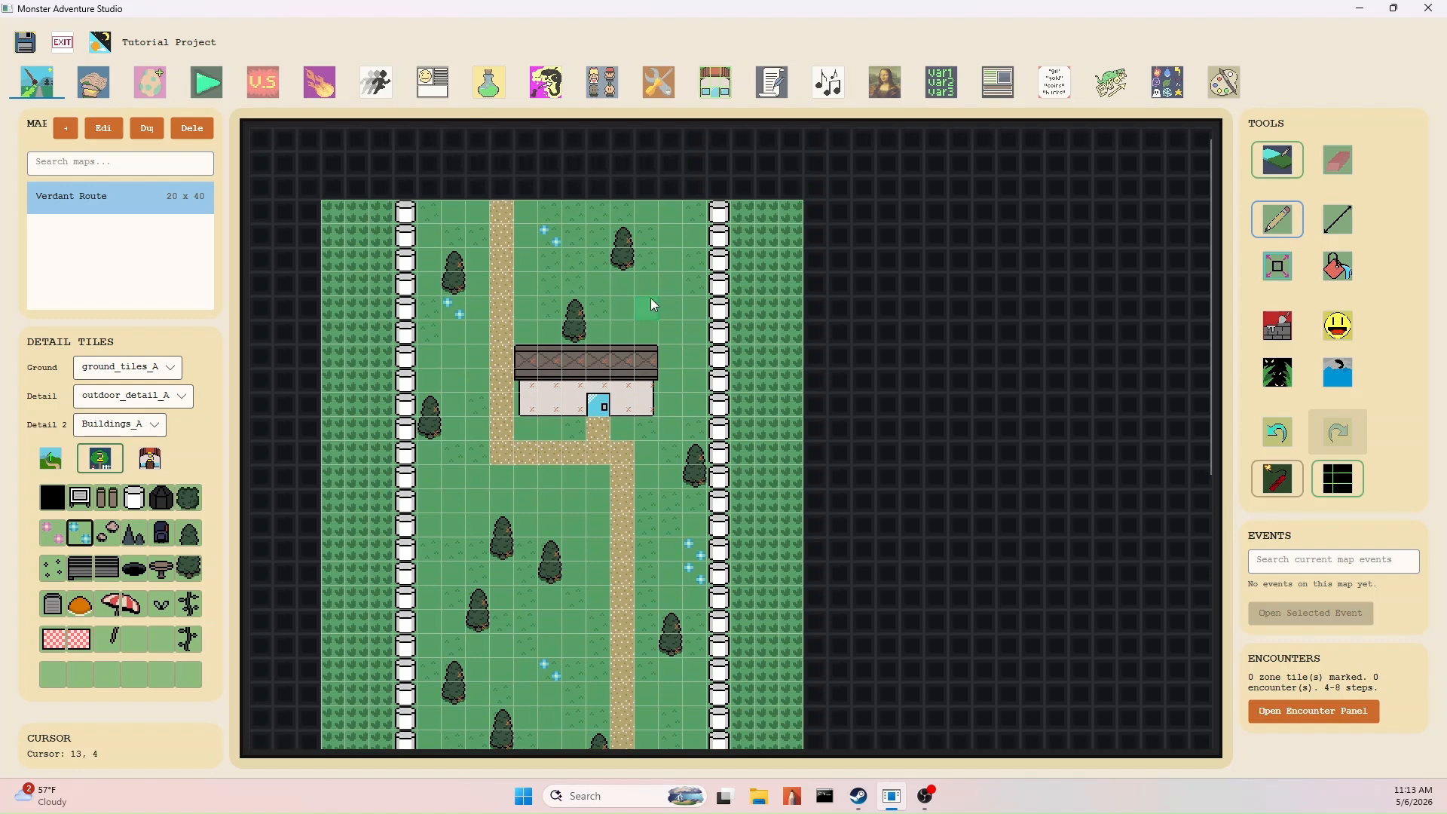
pyautogui.scroll(-12, 444, 510)
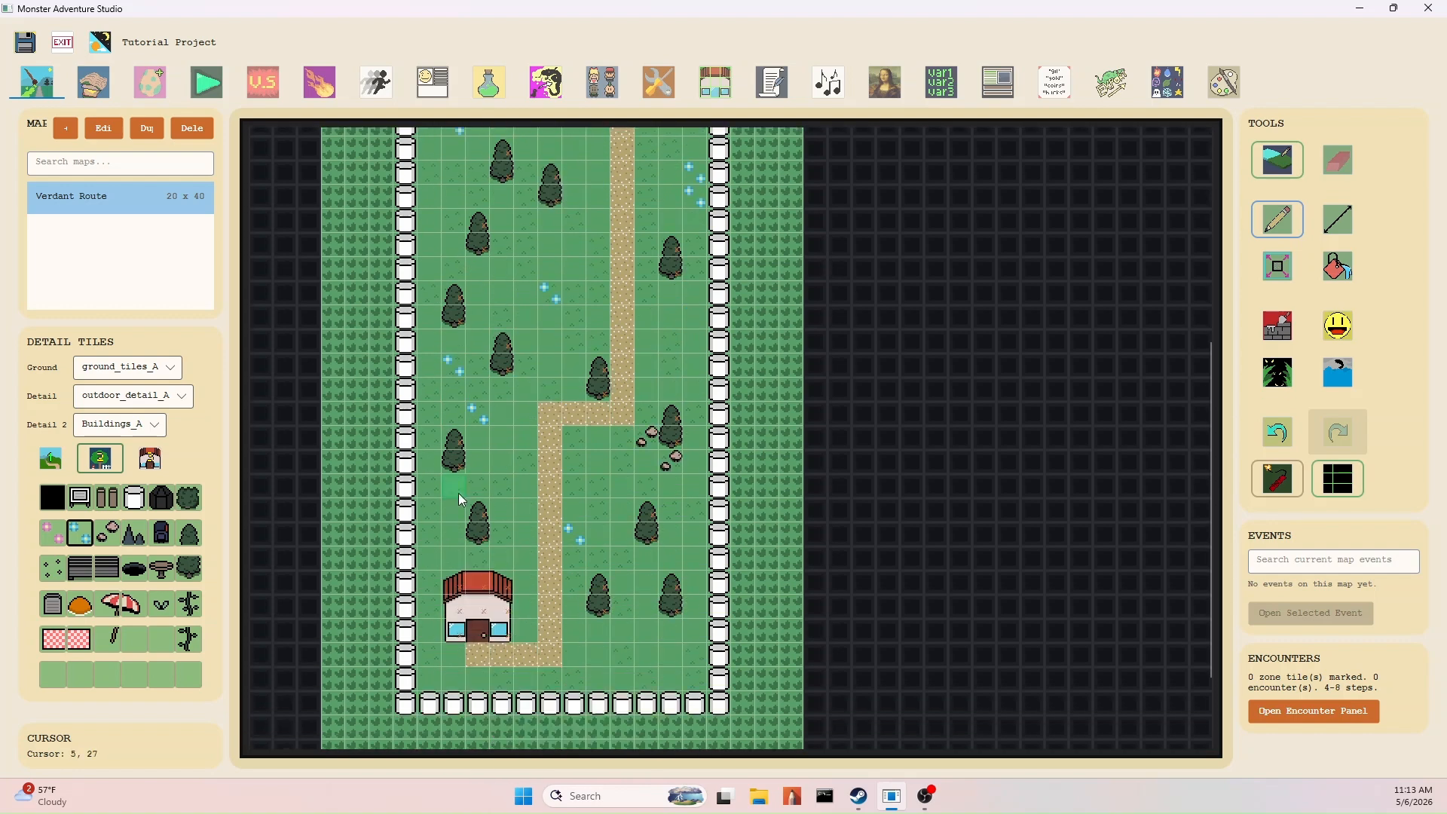
pyautogui.scroll(5, 622, 343)
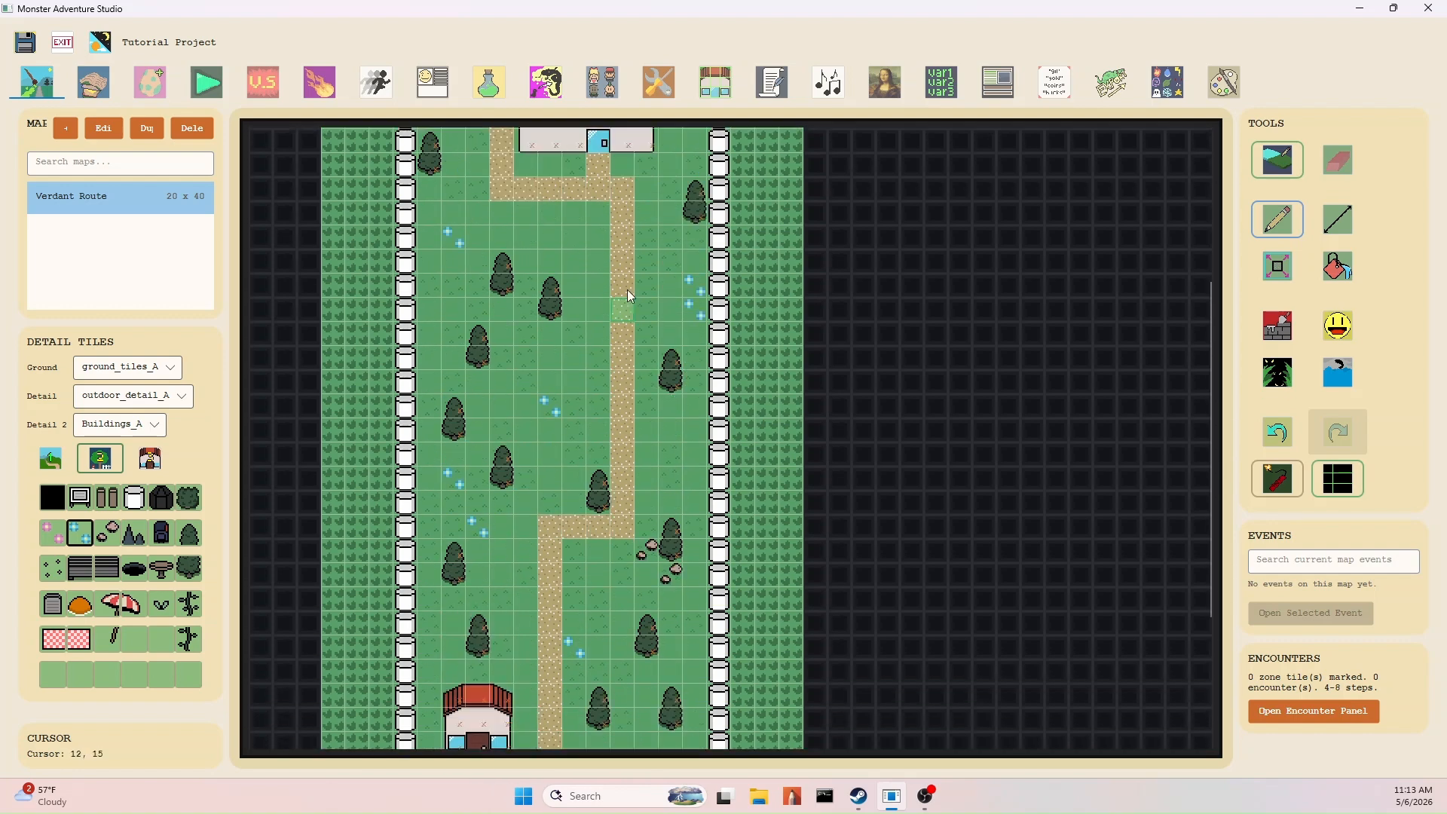
pyautogui.click(581, 229)
pyautogui.click(64, 462)
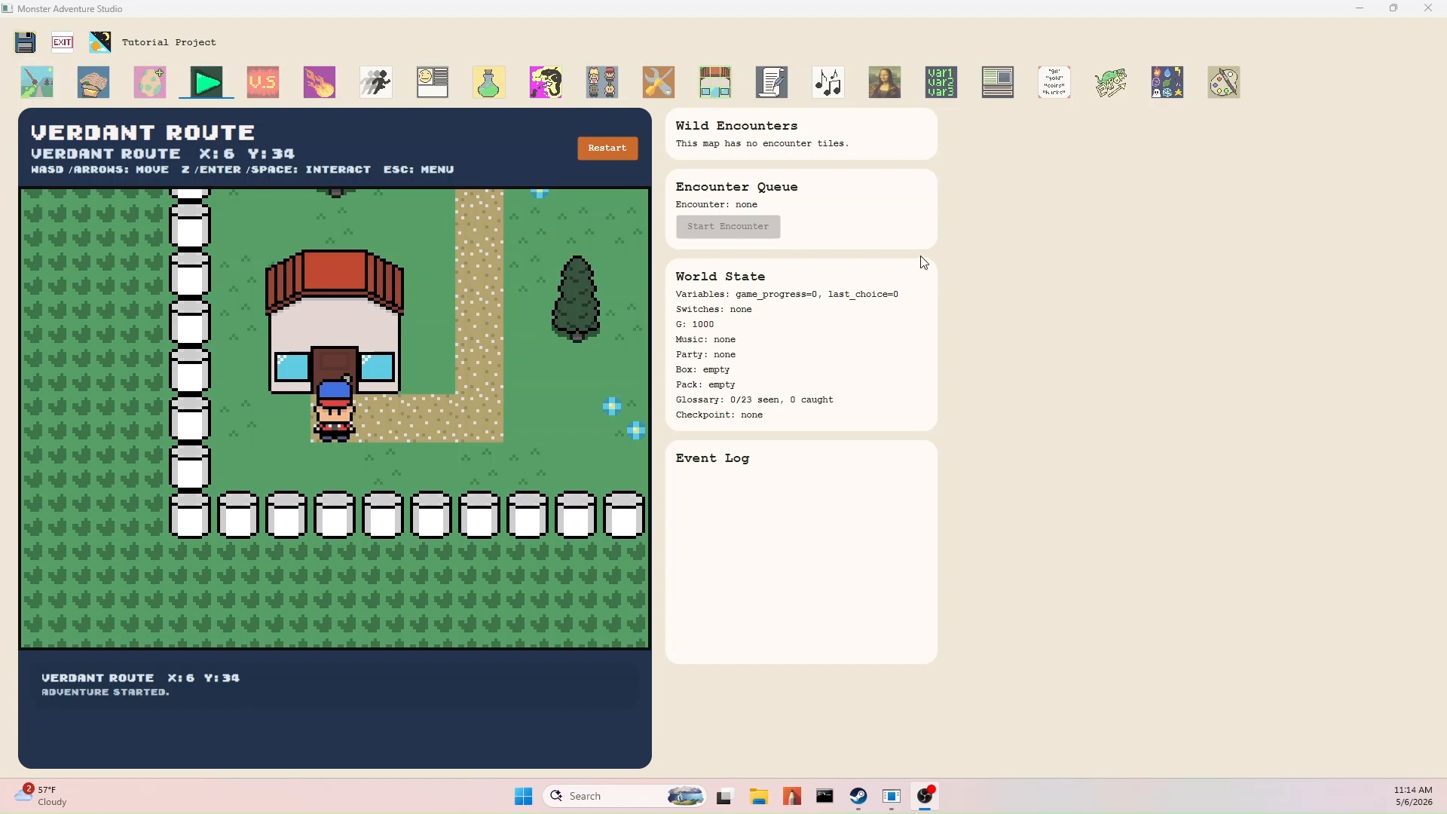
# Playtest Verdant Route, walking the player from the southern house three tiles east and five tiles north along the path.
pyautogui.click(559, 347)
pyautogui.press('Right')
pyautogui.press('Right')
pyautogui.press('Right')
pyautogui.press('Up')
pyautogui.press('Up')
pyautogui.press('Up')
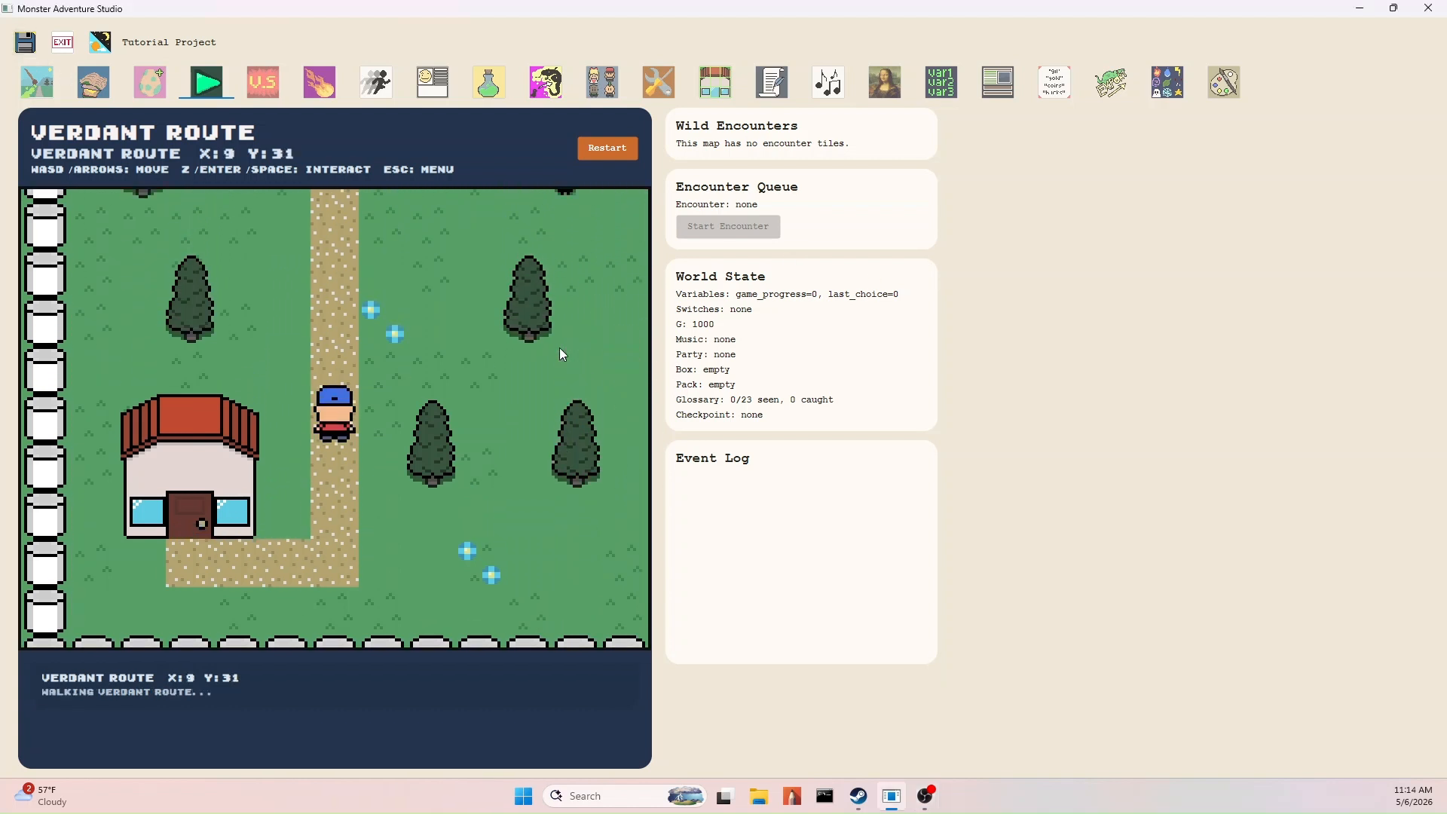
pyautogui.press('Up')
pyautogui.press('Up')
# Walk the player east into the pine tree at column 13 to test its collision, then return to the path.
pyautogui.press('Right')
pyautogui.press('Right')
pyautogui.press('Right')
pyautogui.press('Right')
pyautogui.press('Left')
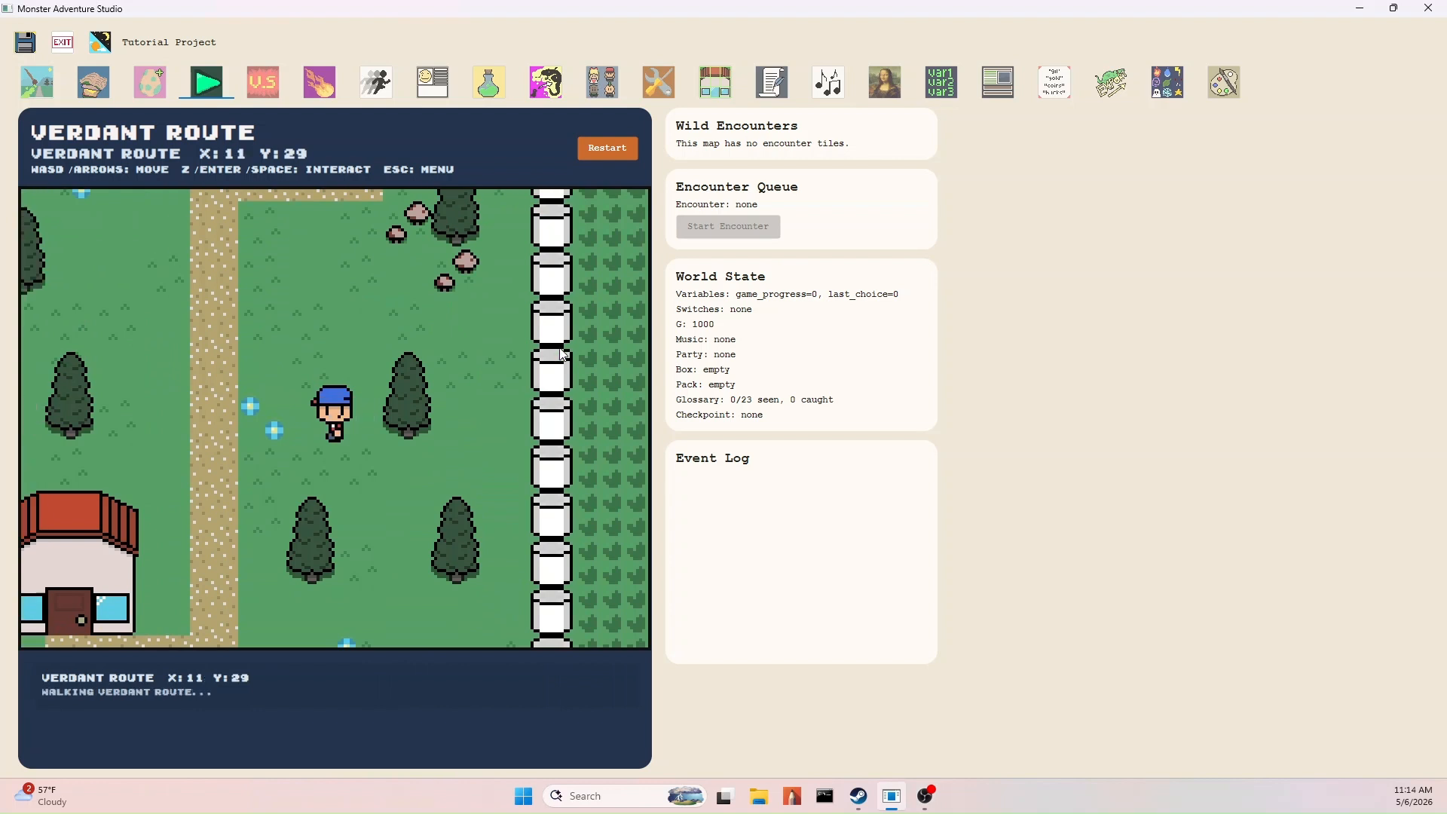
pyautogui.press('Left')
pyautogui.press('Left')
# Walk the player north along the path to the bend, east beneath the pine tree, and on north to row 20.
pyautogui.press('Up')
pyautogui.press('Up')
pyautogui.press('Up')
pyautogui.press('Up')
pyautogui.press('Up')
pyautogui.press('Right')
pyautogui.press('Right')
pyautogui.press('Right')
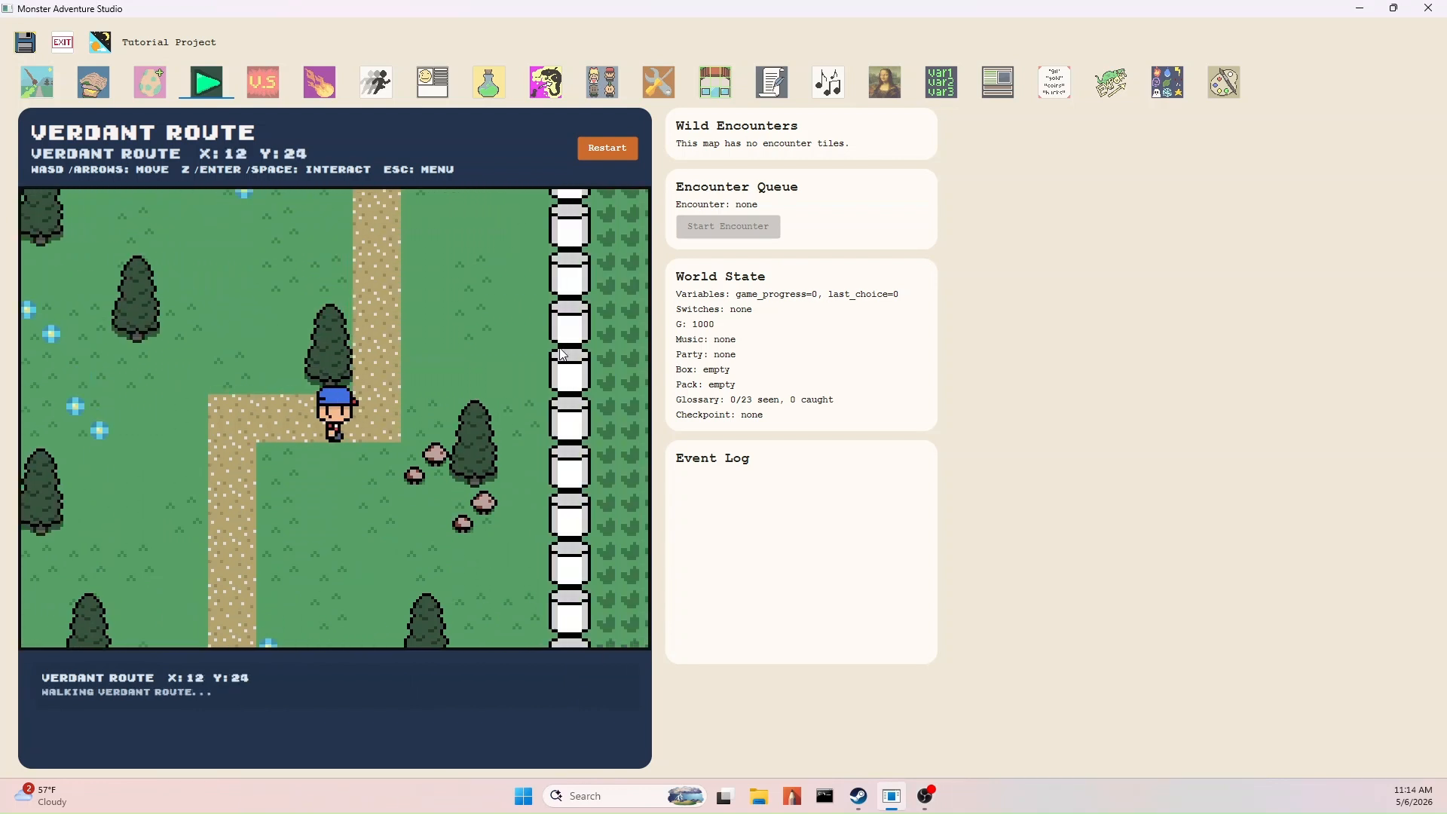
pyautogui.press('Up')
pyautogui.press('Up')
pyautogui.press('Up')
pyautogui.press('Up')
# Walk the player two tiles west, then six tiles east to column 16 to test the collision of the eastern post fence.
pyautogui.press('Left')
pyautogui.press('Left')
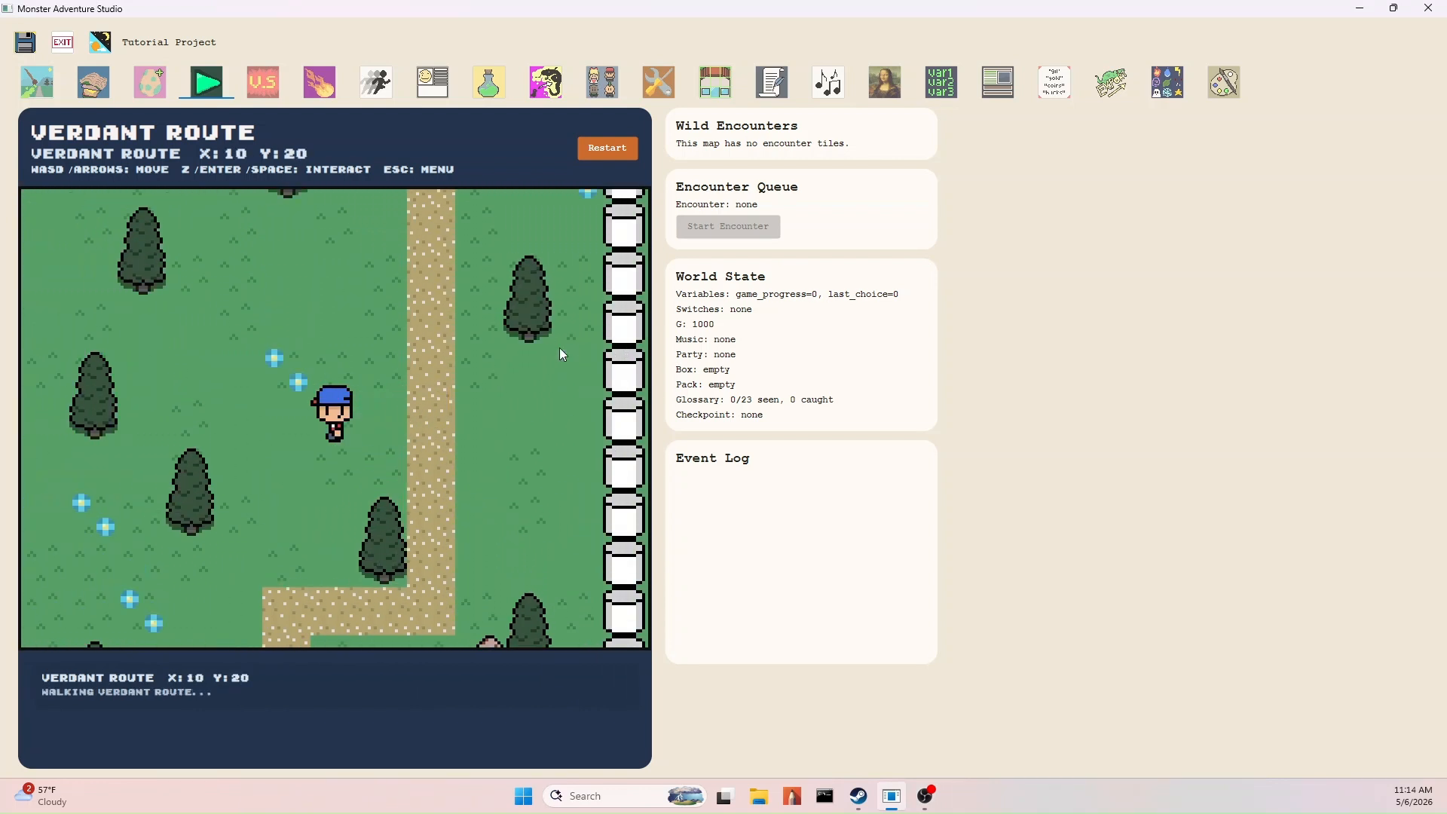
pyautogui.press('Right')
pyautogui.press('Right')
pyautogui.press('Right')
pyautogui.press('Right')
pyautogui.press('Right')
pyautogui.press('Right')
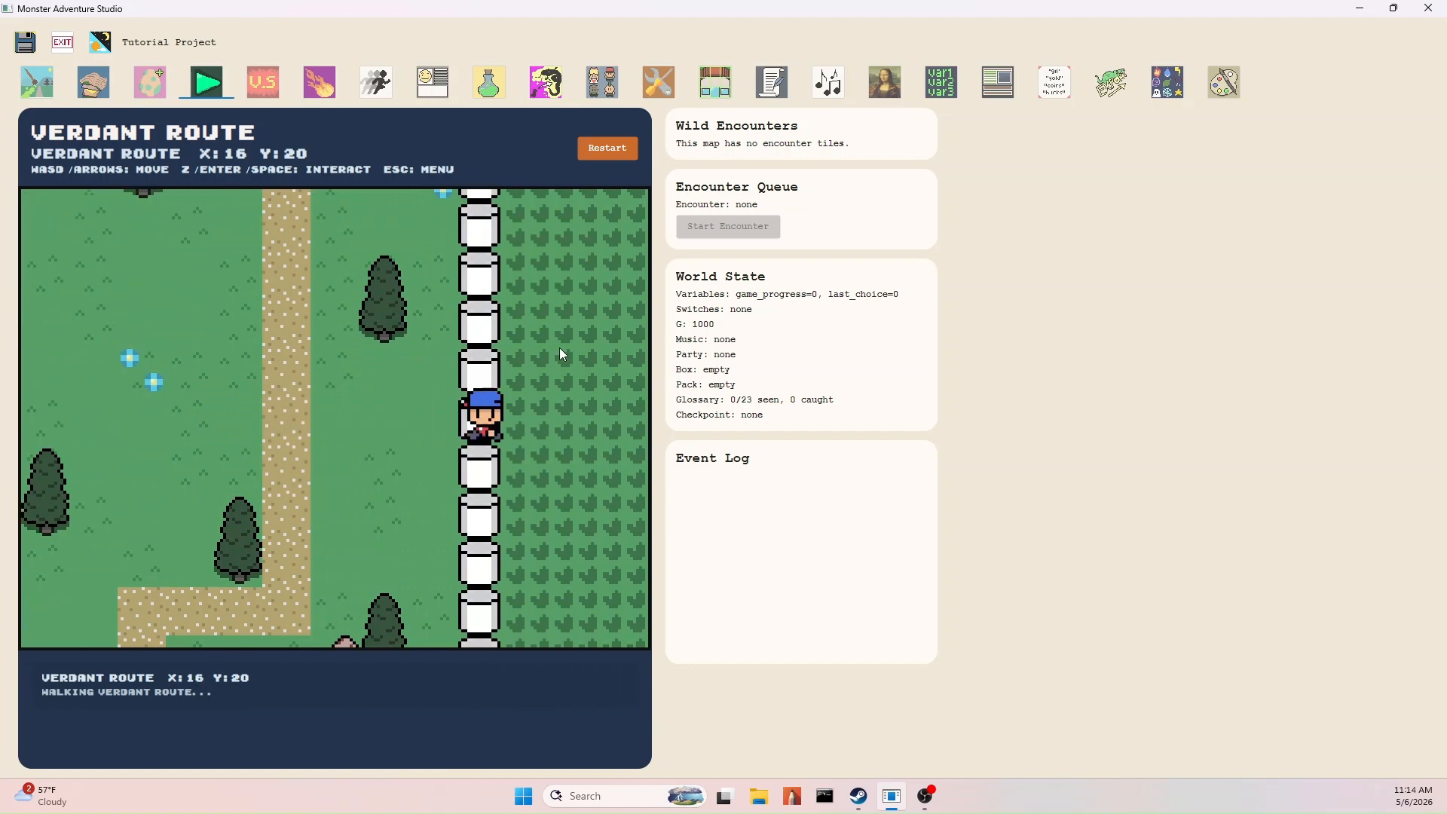
# Walk the player west from the eastern post fence to the path at column 12, and north to row 14.
pyautogui.press('Left')
pyautogui.press('Left')
pyautogui.press('Left')
pyautogui.press('Left')
pyautogui.press('Up')
pyautogui.press('Up')
pyautogui.press('Up')
pyautogui.press('Up')
pyautogui.press('Up')
pyautogui.press('Up')
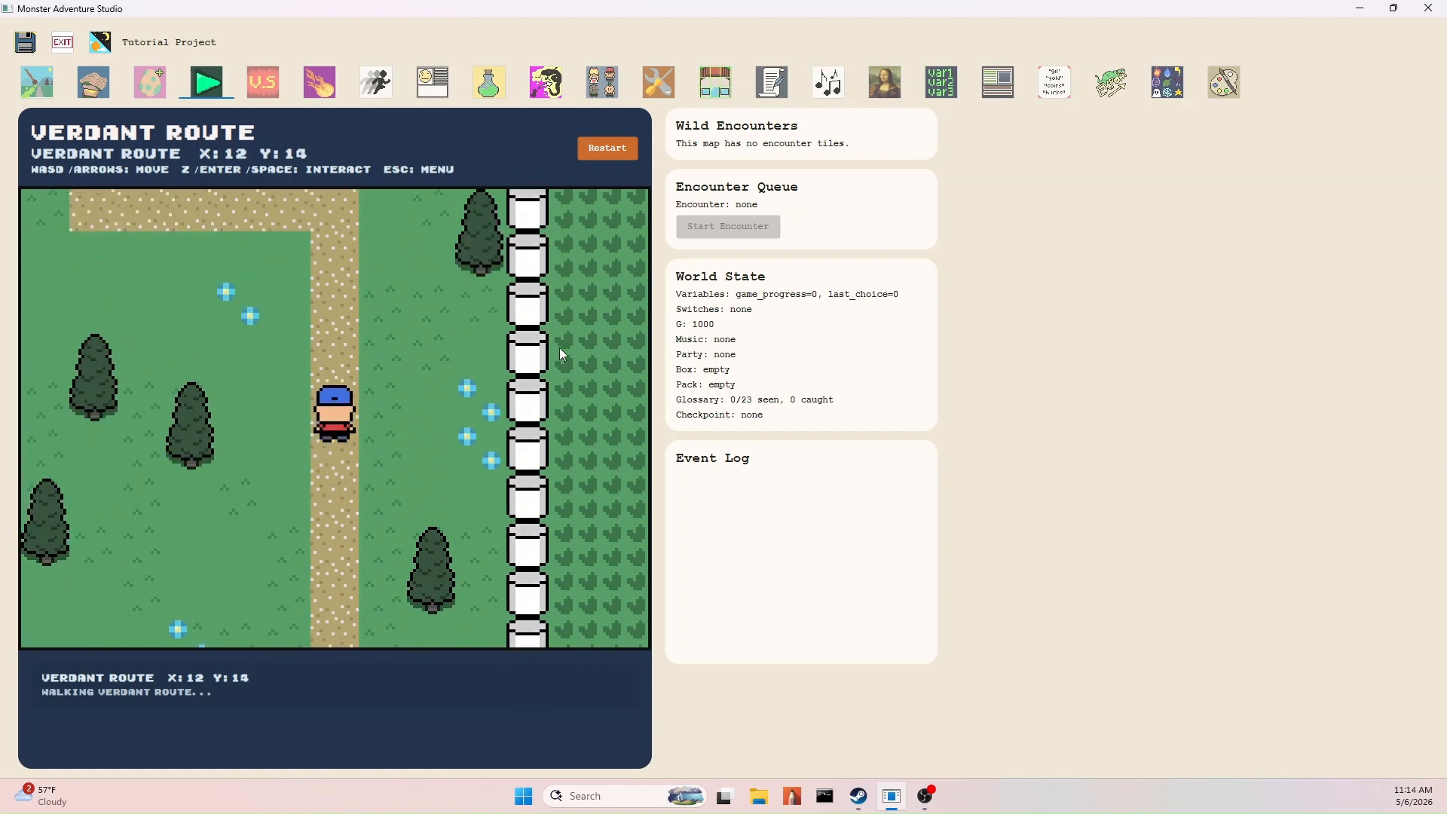
# Walk the player north to the large building, test its wall at column 10, and step into the doorway at column 11, row 8.
pyautogui.press('Up')
pyautogui.press('Up')
pyautogui.press('Up')
pyautogui.press('Up')
pyautogui.press('Left')
pyautogui.press('Left')
pyautogui.press('Up')
pyautogui.press('Up')
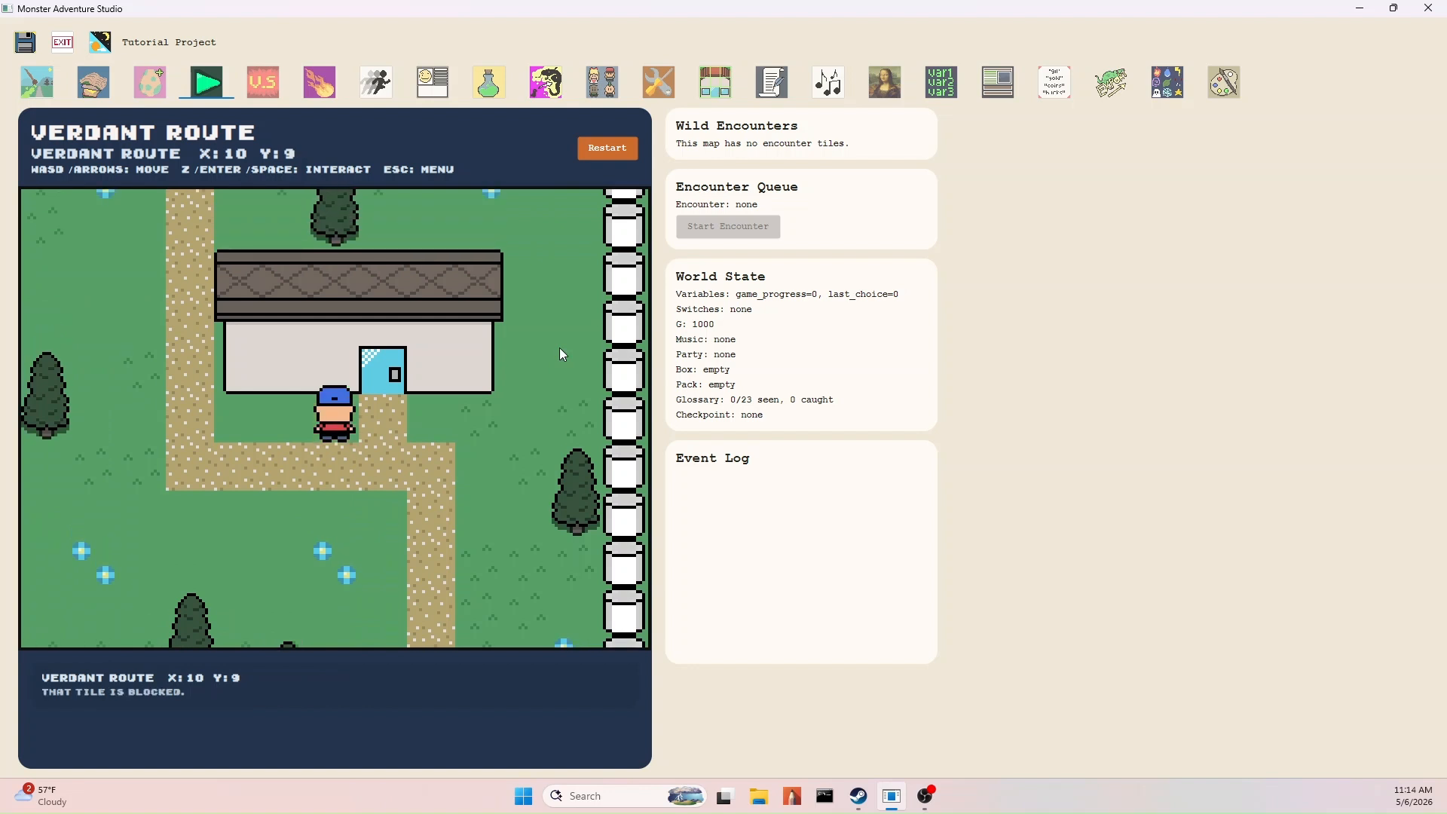
pyautogui.press('Right')
pyautogui.press('Up')
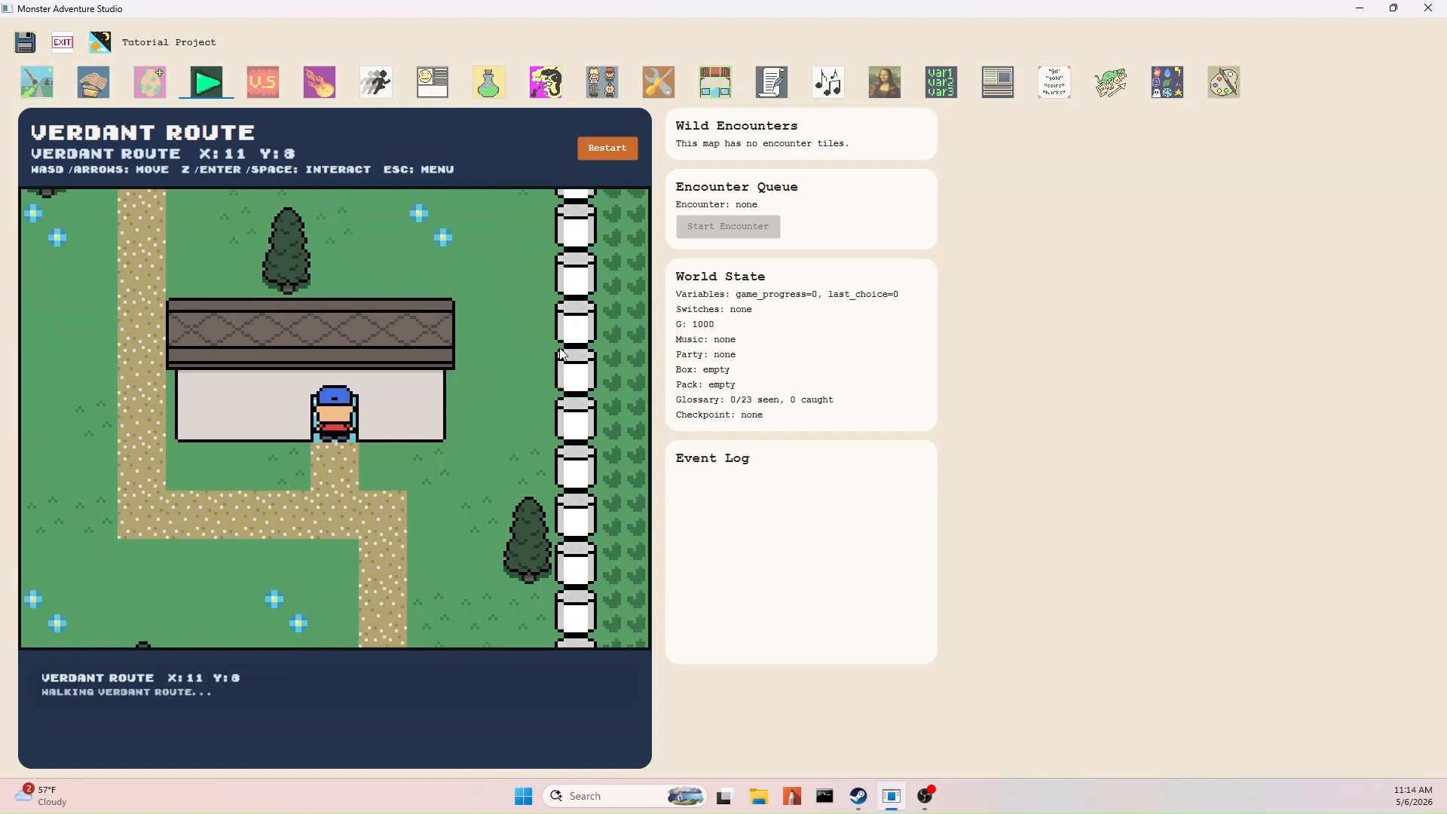
# Walk the player out of the doorway, west to column 7, and north along the path past the large building.
pyautogui.press('Down')
pyautogui.press('Left')
pyautogui.press('Left')
pyautogui.press('Left')
pyautogui.press('Left')
pyautogui.press('Up')
pyautogui.press('Up')
pyautogui.press('Up')
pyautogui.press('Up')
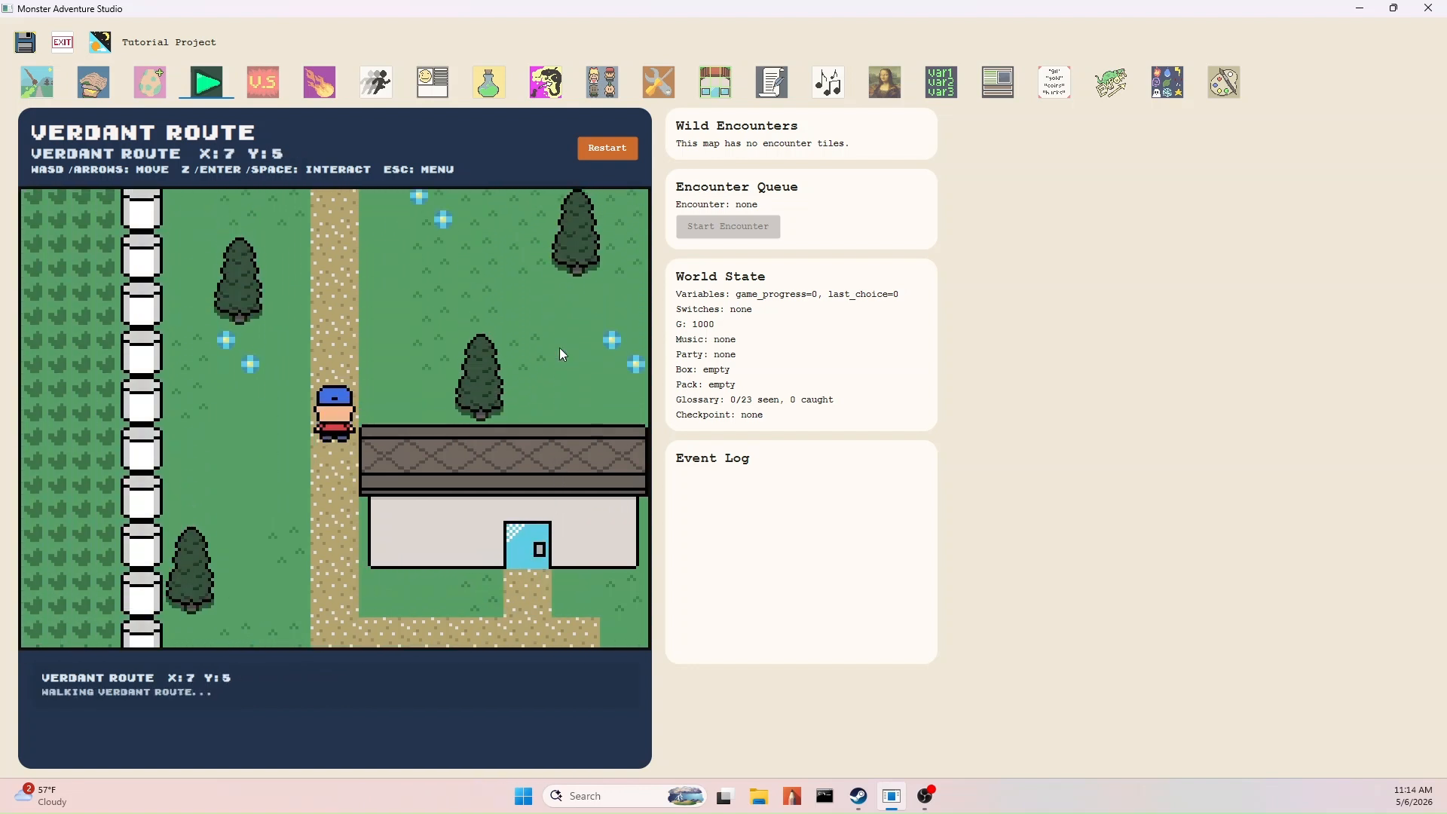
pyautogui.press('Up')
pyautogui.press('Up')
pyautogui.press('Up')
# Walk the player back south past the large building and across the grass between the pine trees to row 15.
pyautogui.press('Down')
pyautogui.press('Down')
pyautogui.press('Down')
pyautogui.press('Down')
pyautogui.press('Down')
pyautogui.press('Down')
pyautogui.press('Down')
pyautogui.press('Down')
pyautogui.press('Down')
pyautogui.press('Down')
pyautogui.press('Down')
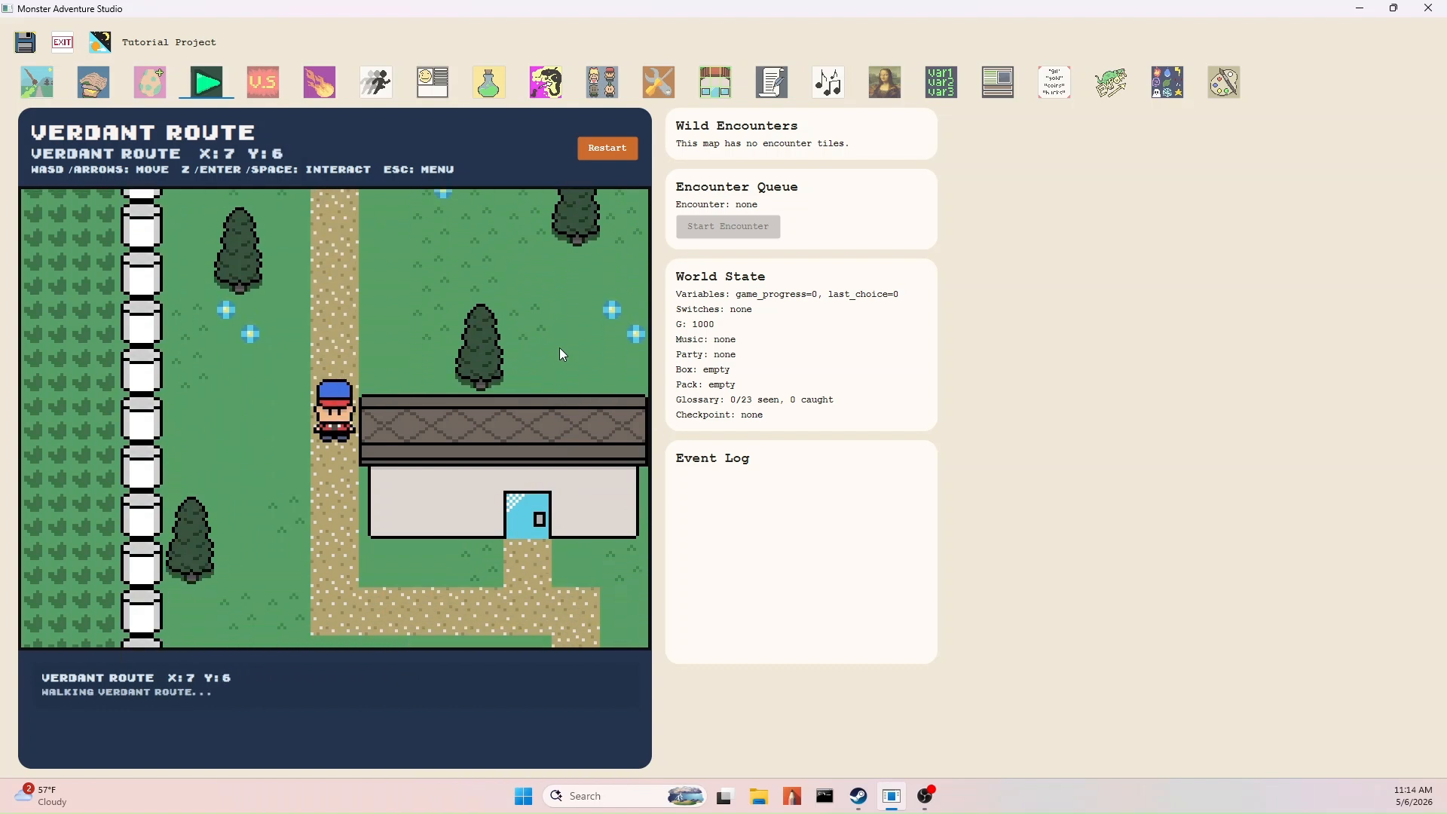
pyautogui.press('Down')
pyautogui.press('Down')
pyautogui.press('Down')
pyautogui.press('Down')
pyautogui.press('Down')
pyautogui.press('Down')
pyautogui.press('Down')
pyautogui.press('Down')
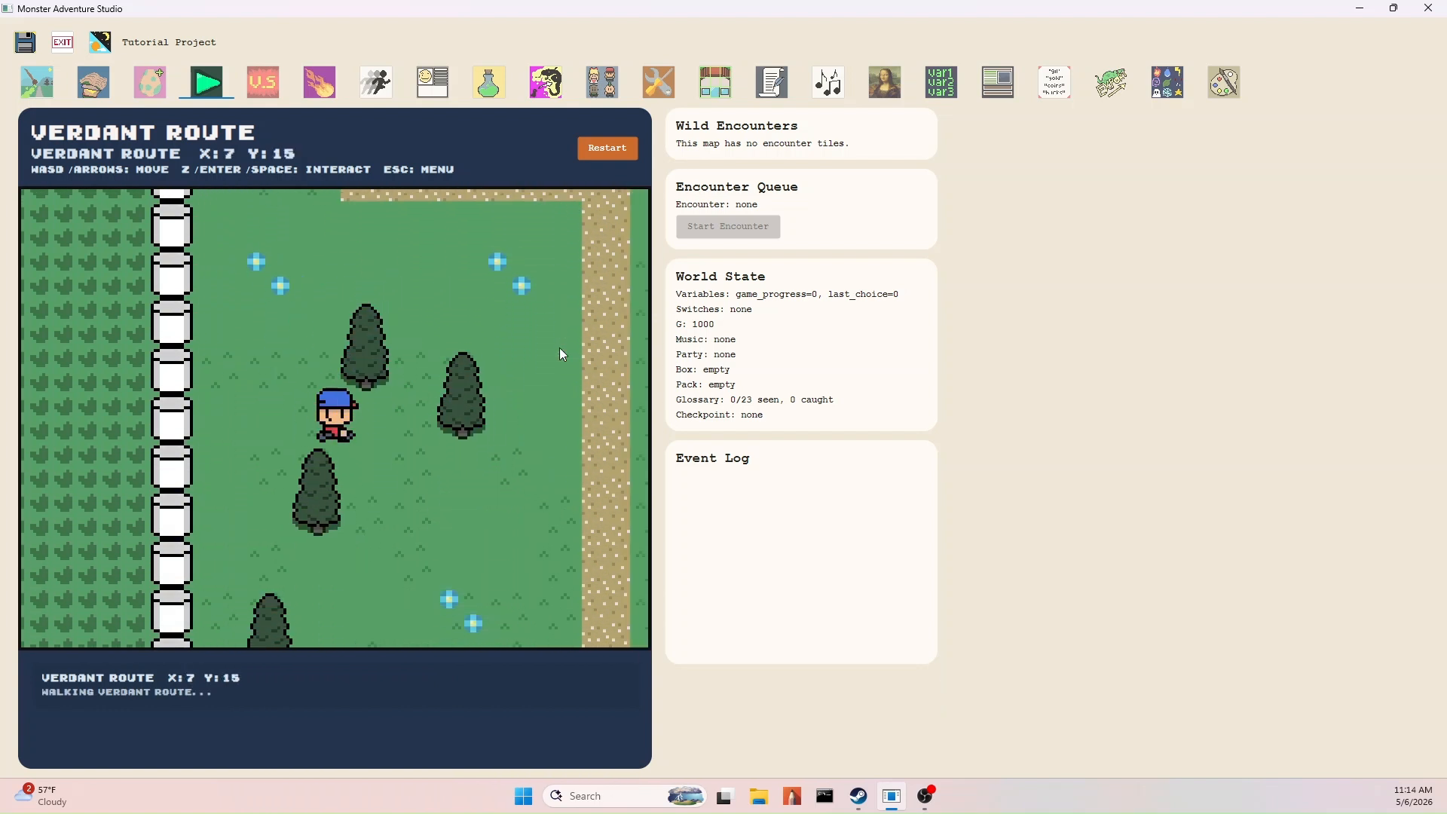
# Walk the player south through the western grass around the pines, and onto the lower path at column 9, row 31.
pyautogui.press('Right')
pyautogui.press('Down')
pyautogui.press('Down')
pyautogui.press('Down')
pyautogui.press('Down')
pyautogui.press('Down')
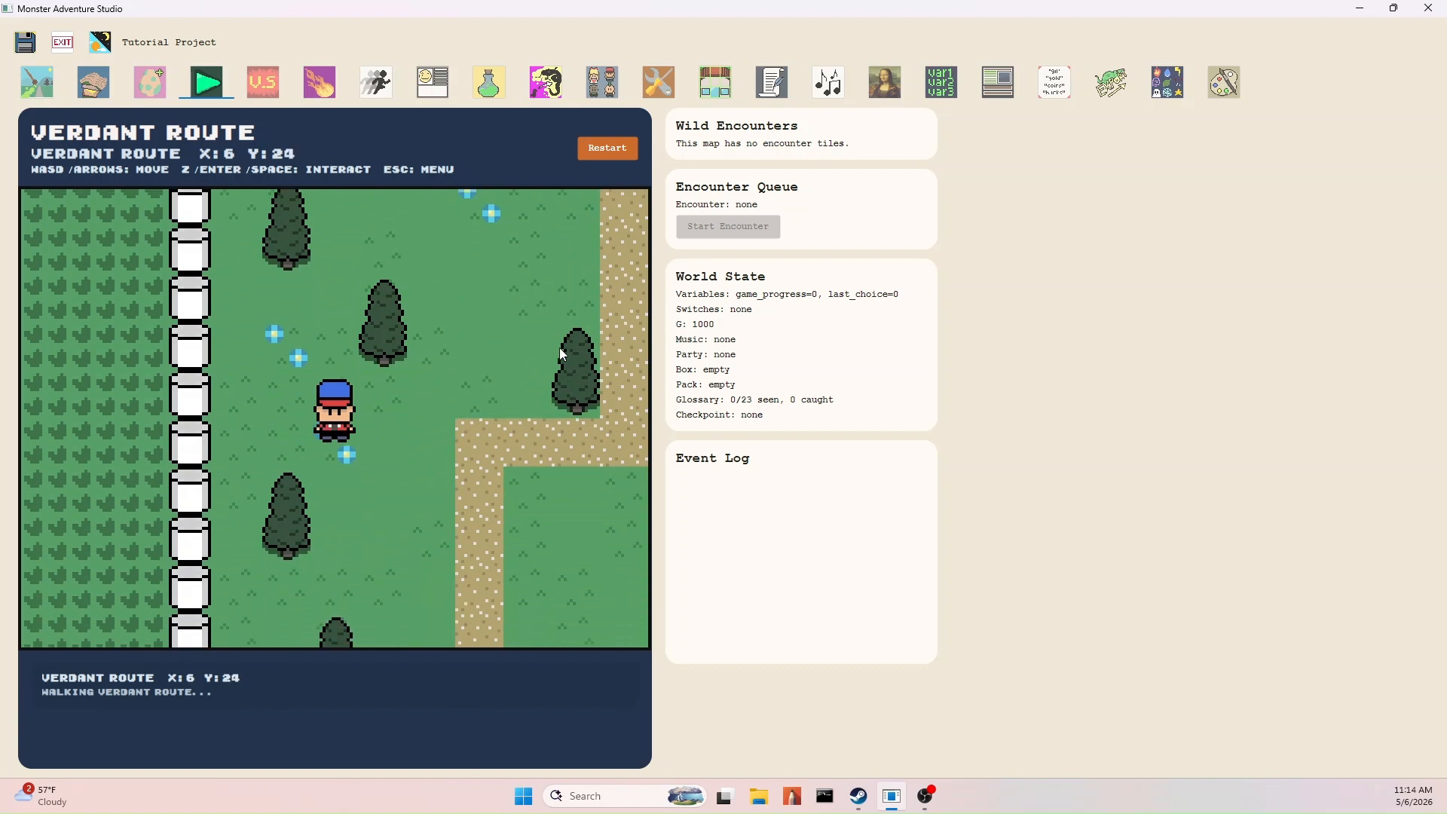
pyautogui.press('Down')
pyautogui.press('Right')
pyautogui.press('Down')
pyautogui.press('Down')
pyautogui.press('Down')
pyautogui.press('Down')
pyautogui.press('Down')
pyautogui.press('Down')
pyautogui.press('Down')
pyautogui.press('Down')
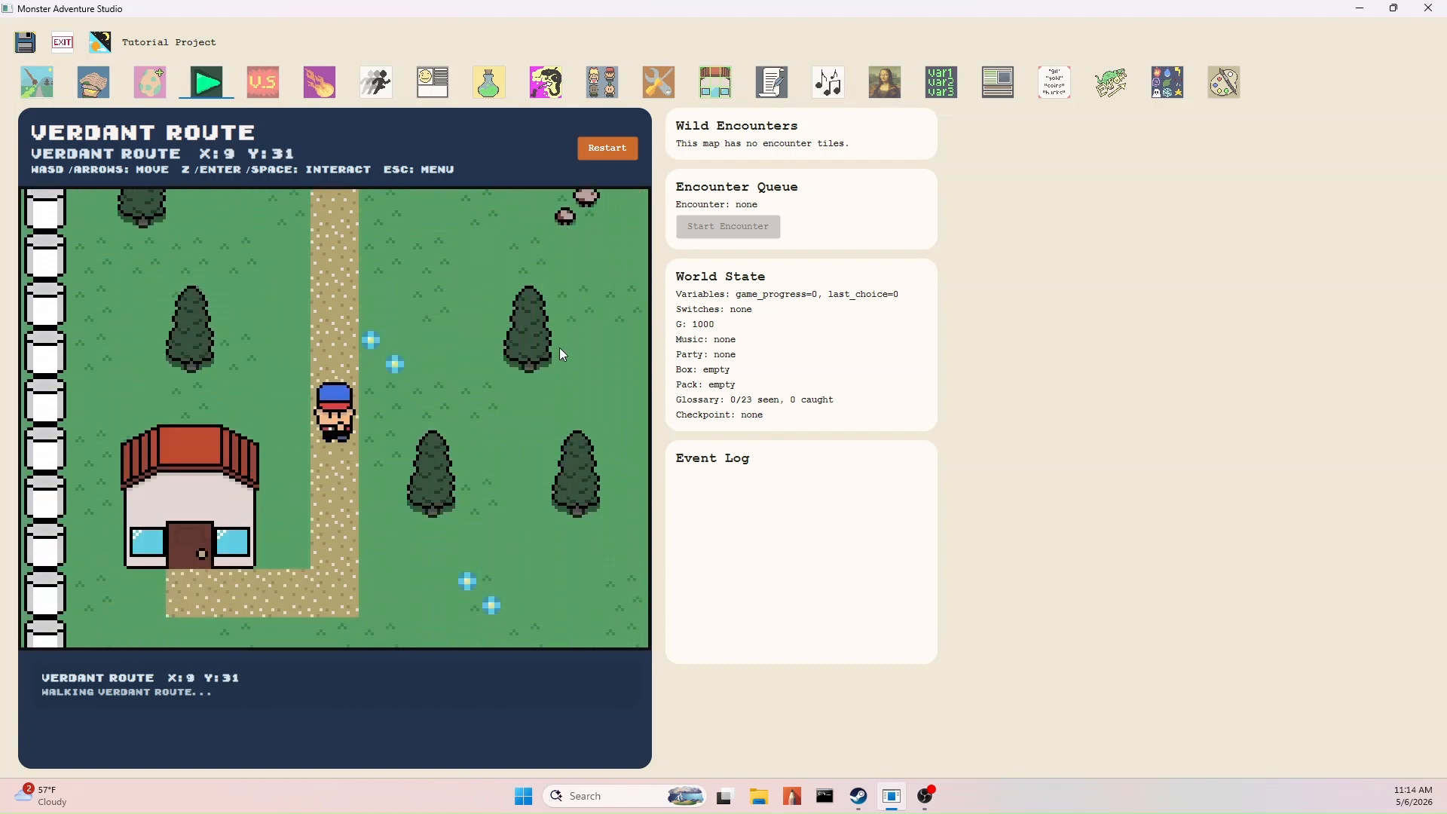
# Walk the player along the path at row 34 in front of the southern house and back east to column 8.
pyautogui.press('Left')
pyautogui.press('Left')
pyautogui.press('Left')
pyautogui.press('Right')
pyautogui.press('Right')
pyautogui.press('Right')
pyautogui.press('Right')
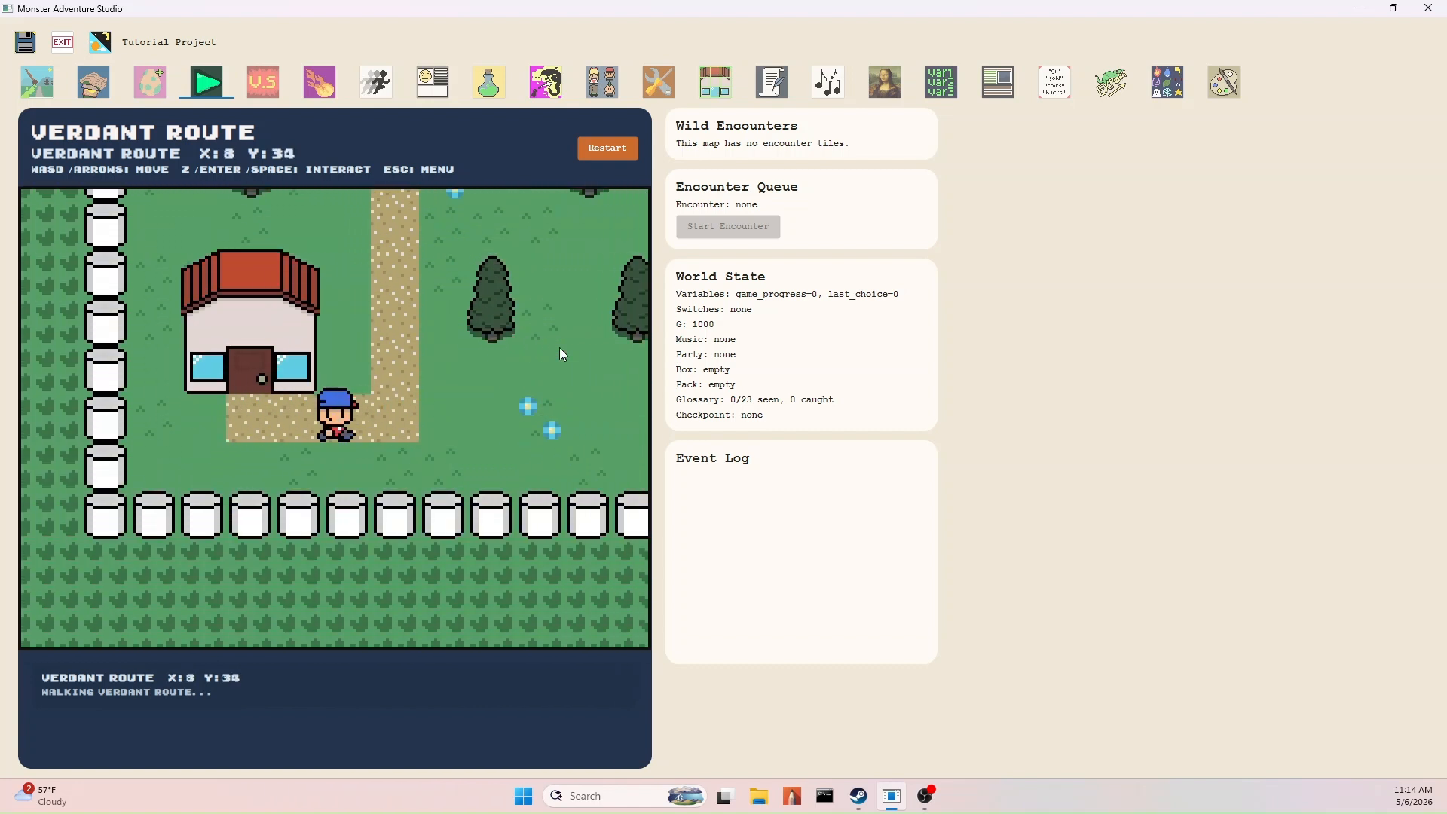
# Walk the player north again from the southern house to finish the playtest of the route.
pyautogui.press('Left')
pyautogui.press('Up')
pyautogui.press('Up')
pyautogui.press('Up')
pyautogui.press('Up')
pyautogui.press('Up')
pyautogui.press('Up')
pyautogui.press('Up')
pyautogui.press('Up')
pyautogui.press('Up')
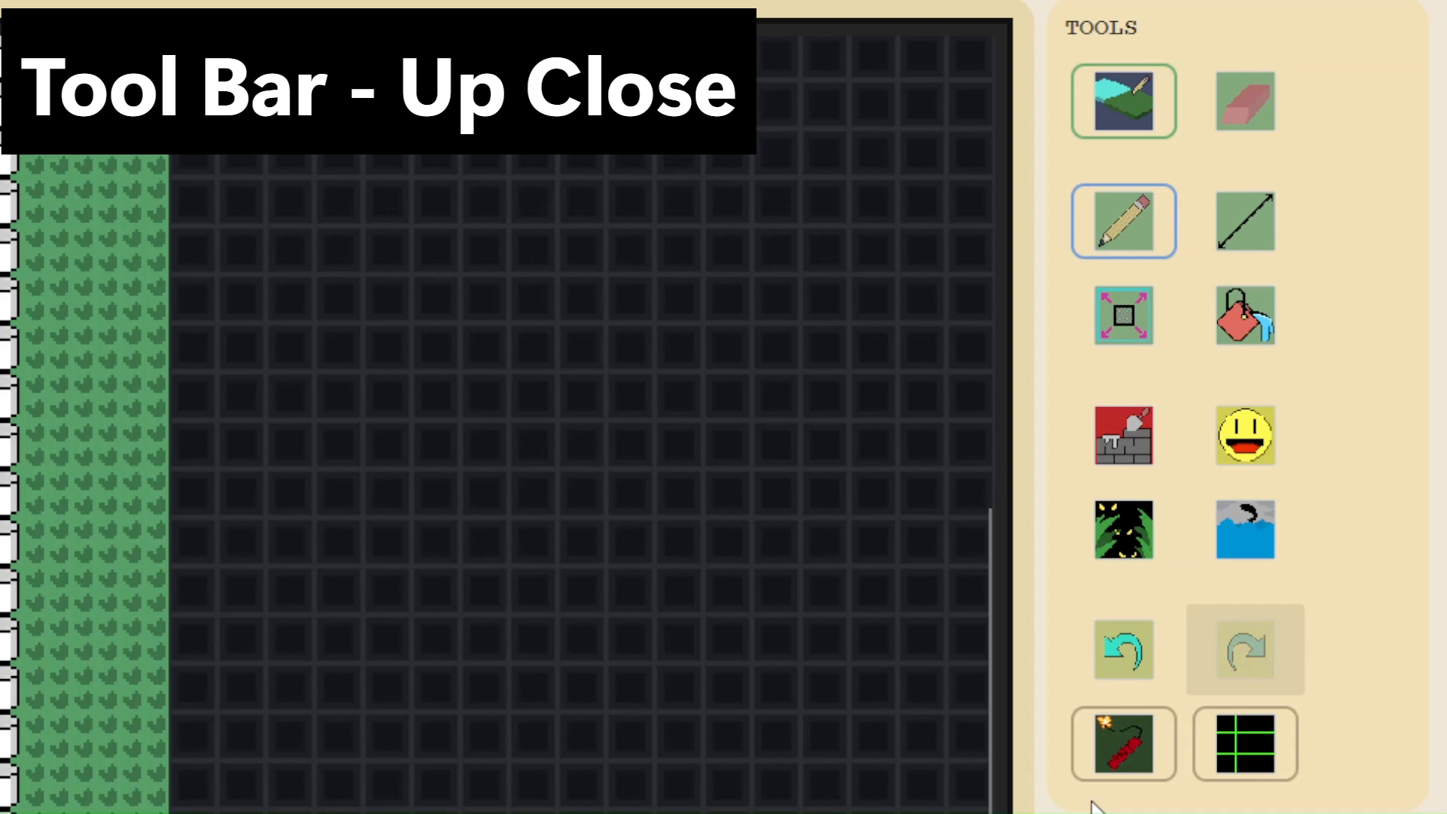
# Examine the map editor's tools by activating terrain paint, the eraser, Solid Brush, the dark-foliage brush, the water brush and the smiley-face brush.
pyautogui.click(1146, 116)
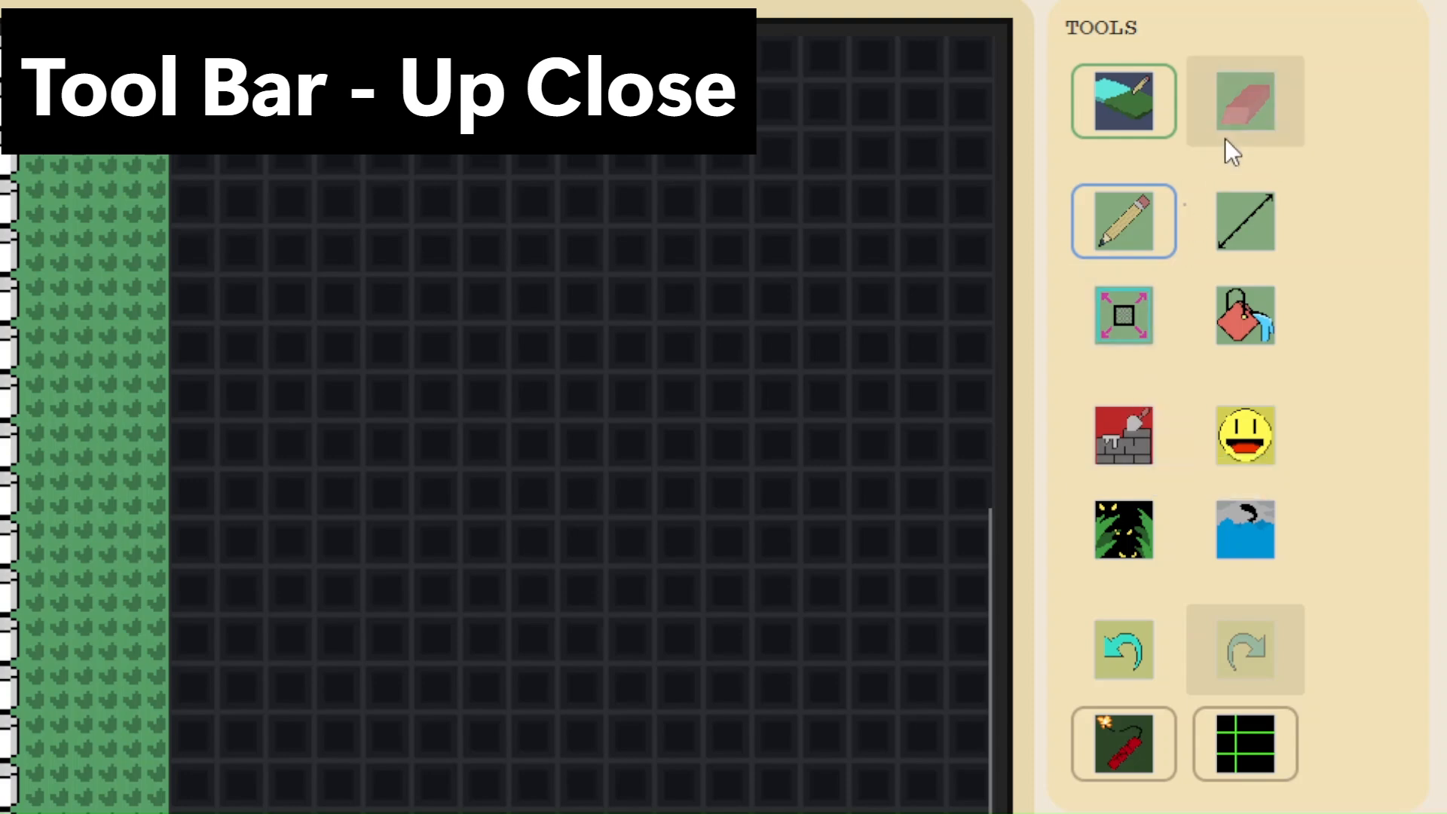
pyautogui.click(1247, 115)
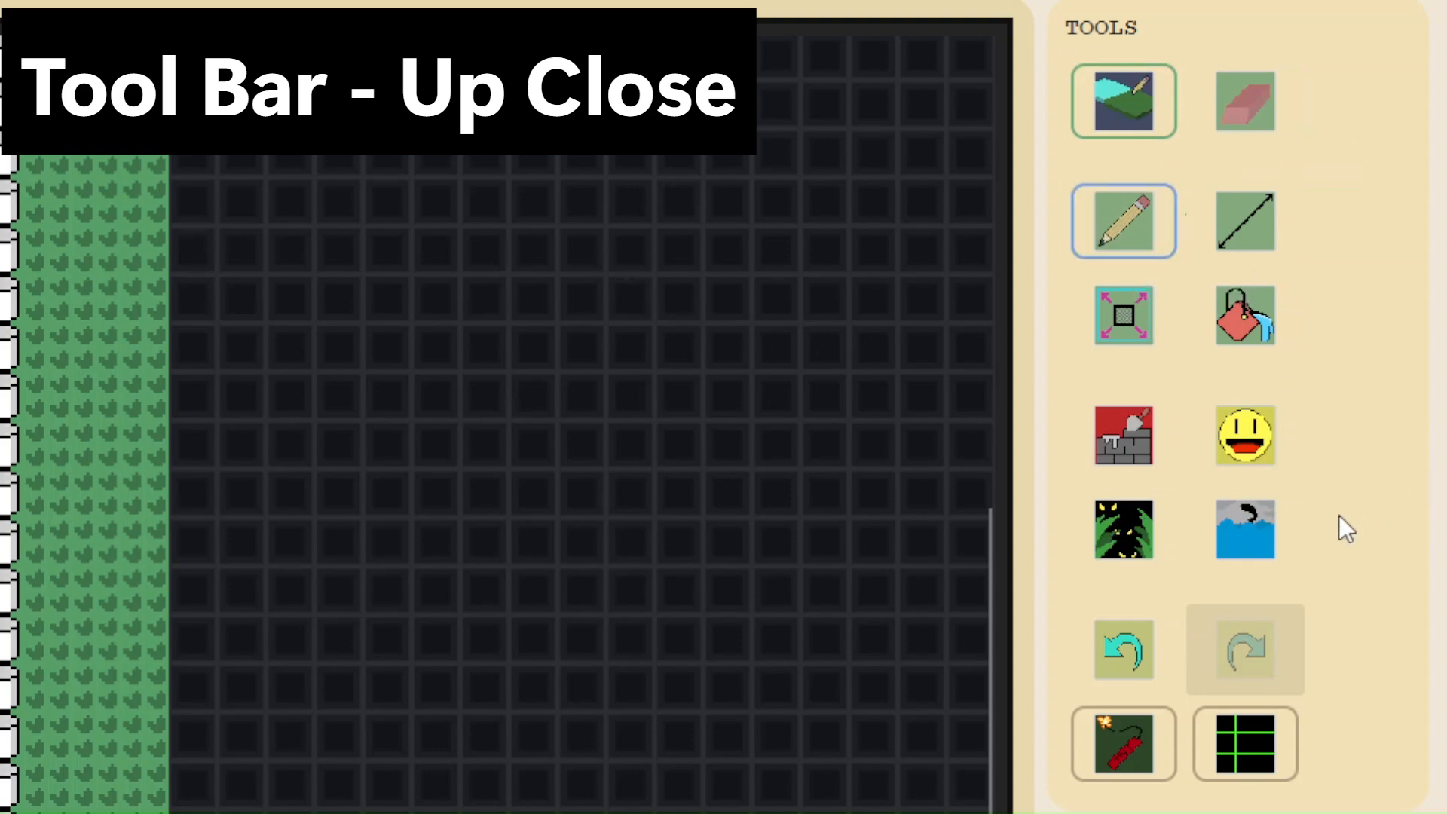
pyautogui.click(1140, 440)
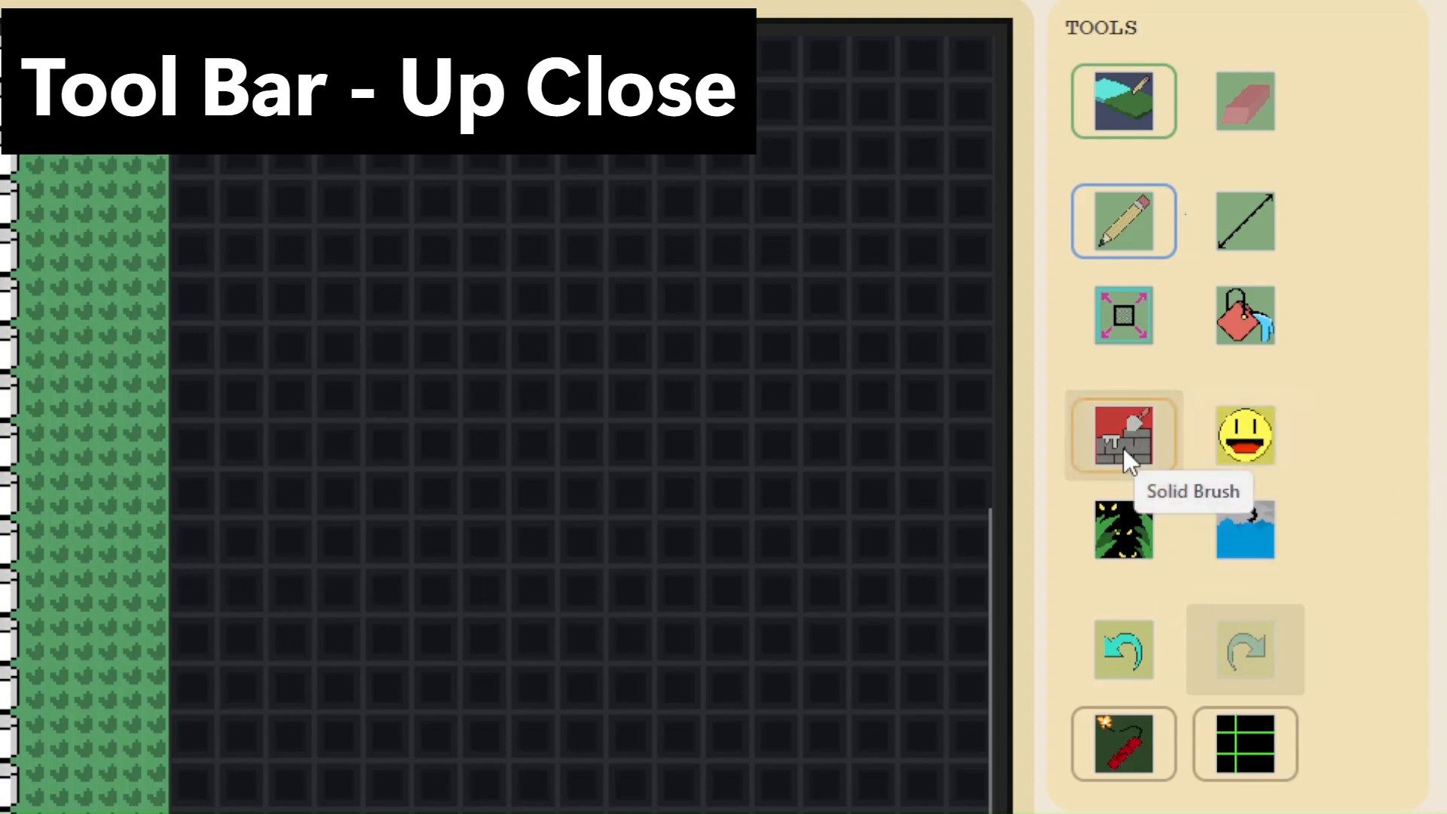
pyautogui.click(1119, 508)
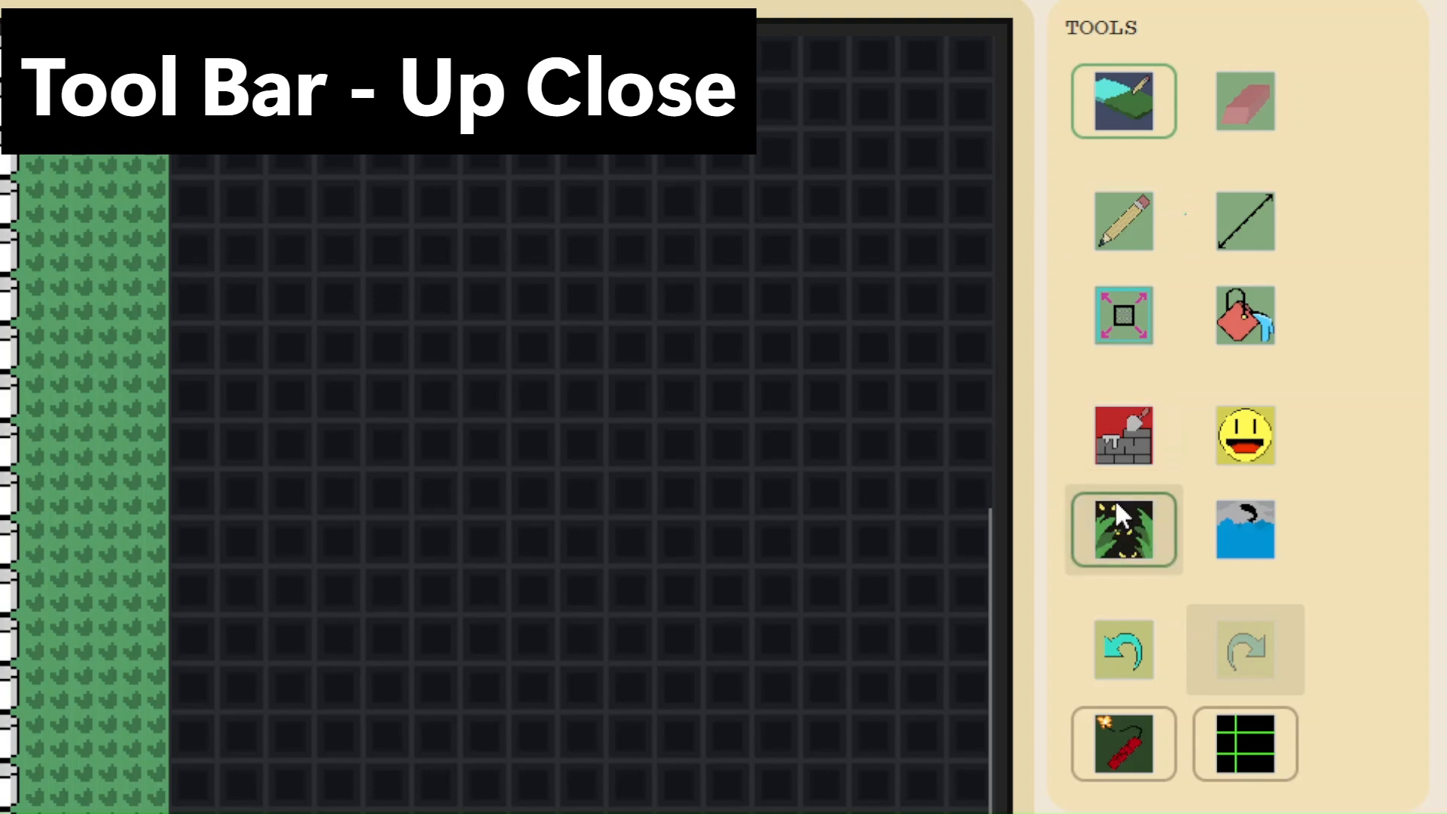
pyautogui.click(1242, 545)
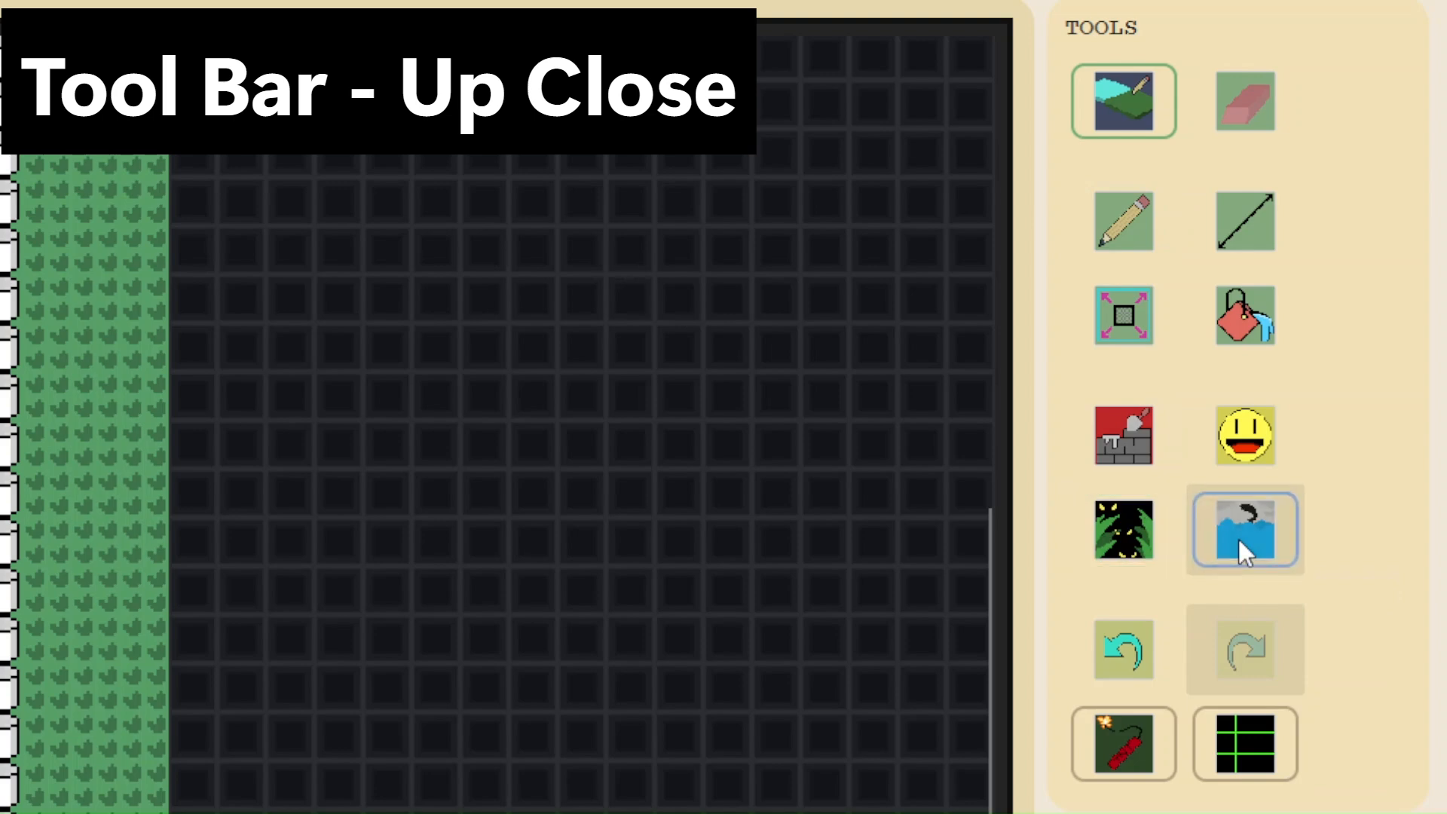
pyautogui.click(1236, 443)
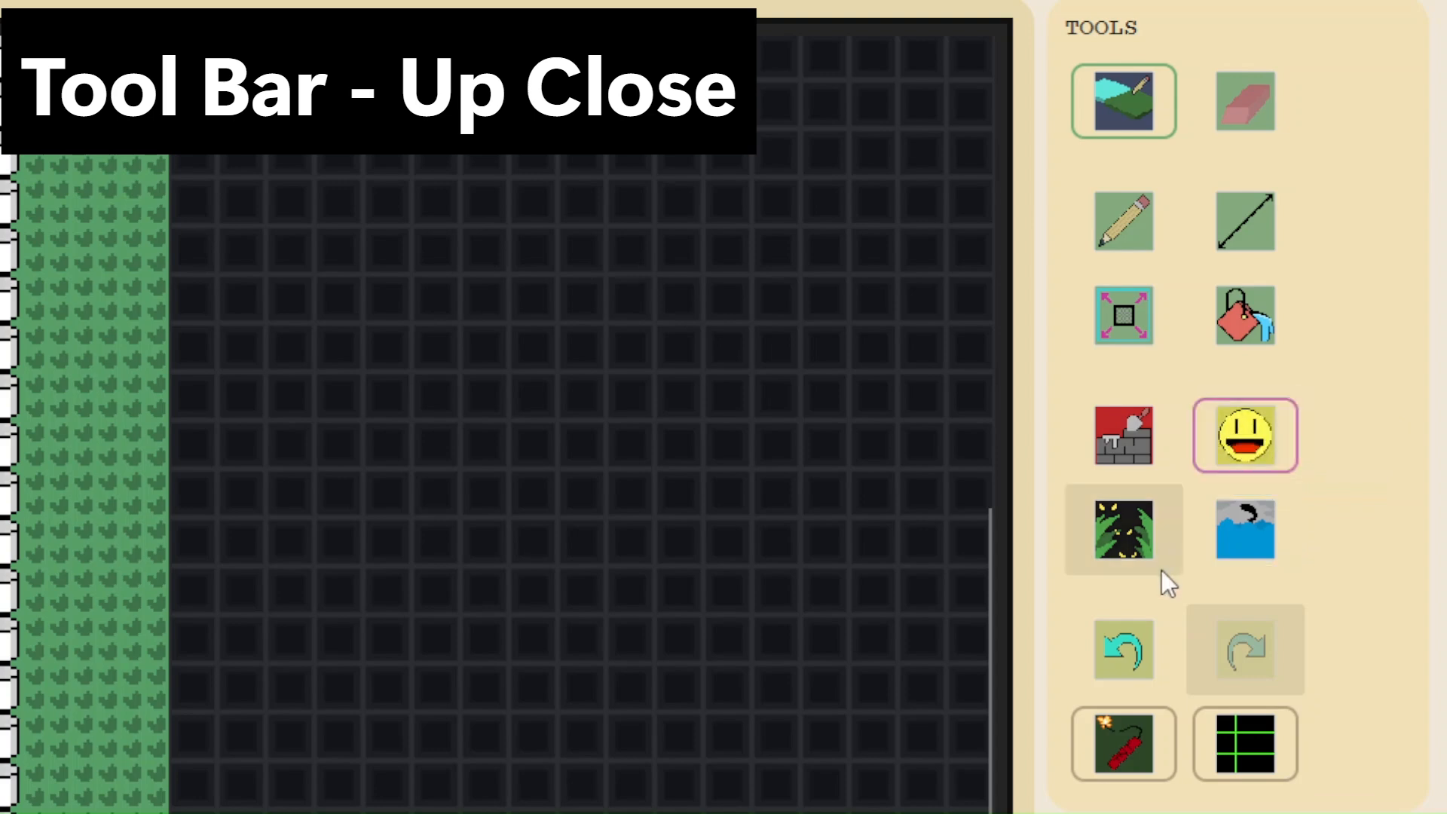